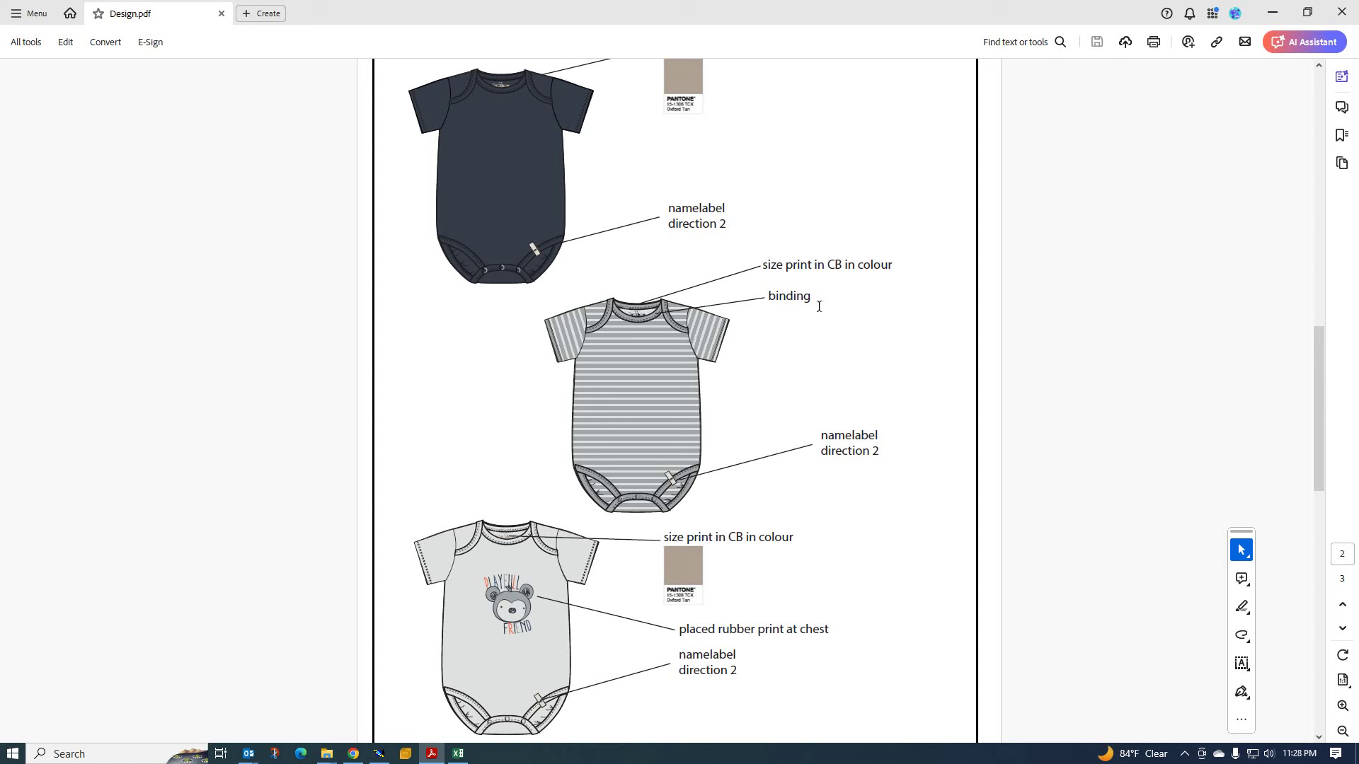
- Review the bodysuit designs in the PDF, switch to Excel and examine the measurement rows of the JULES size chart
scroll(610, 663, down, 3)
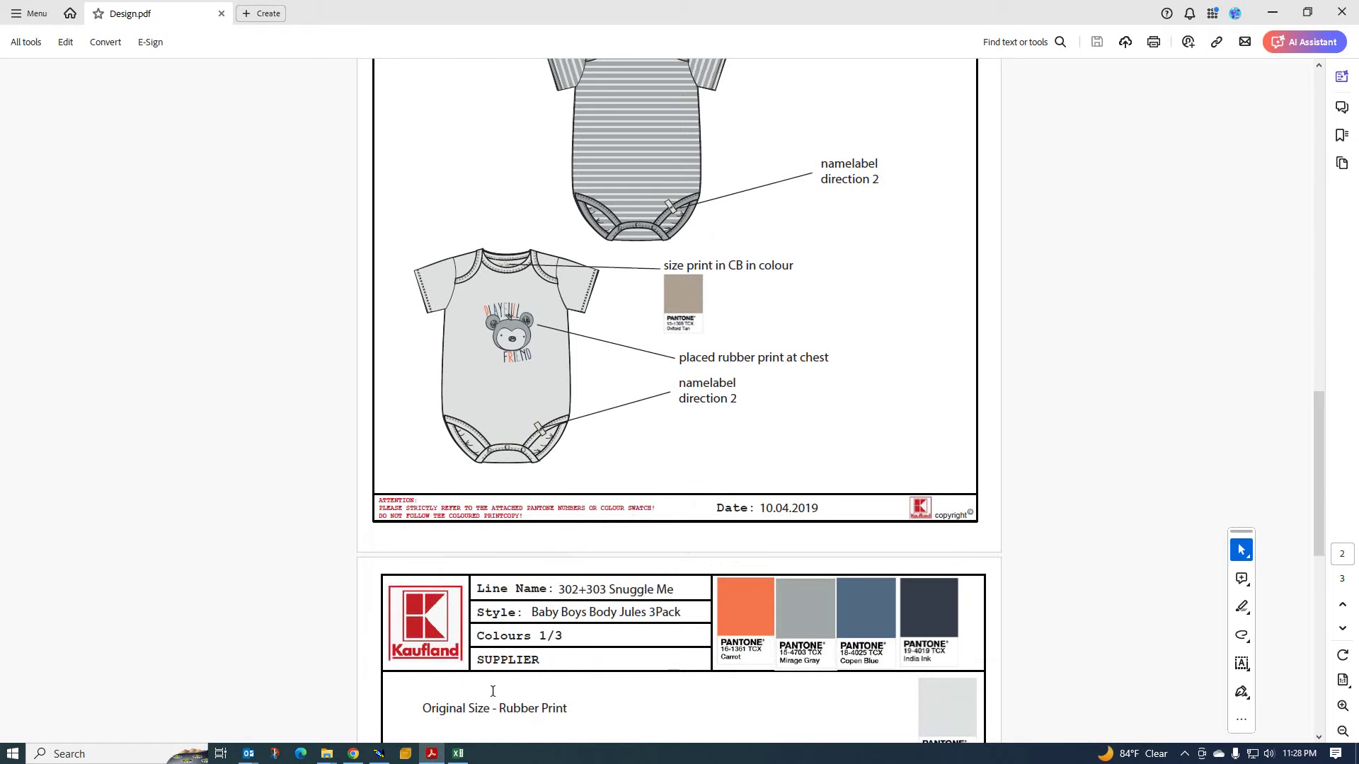
click(459, 754)
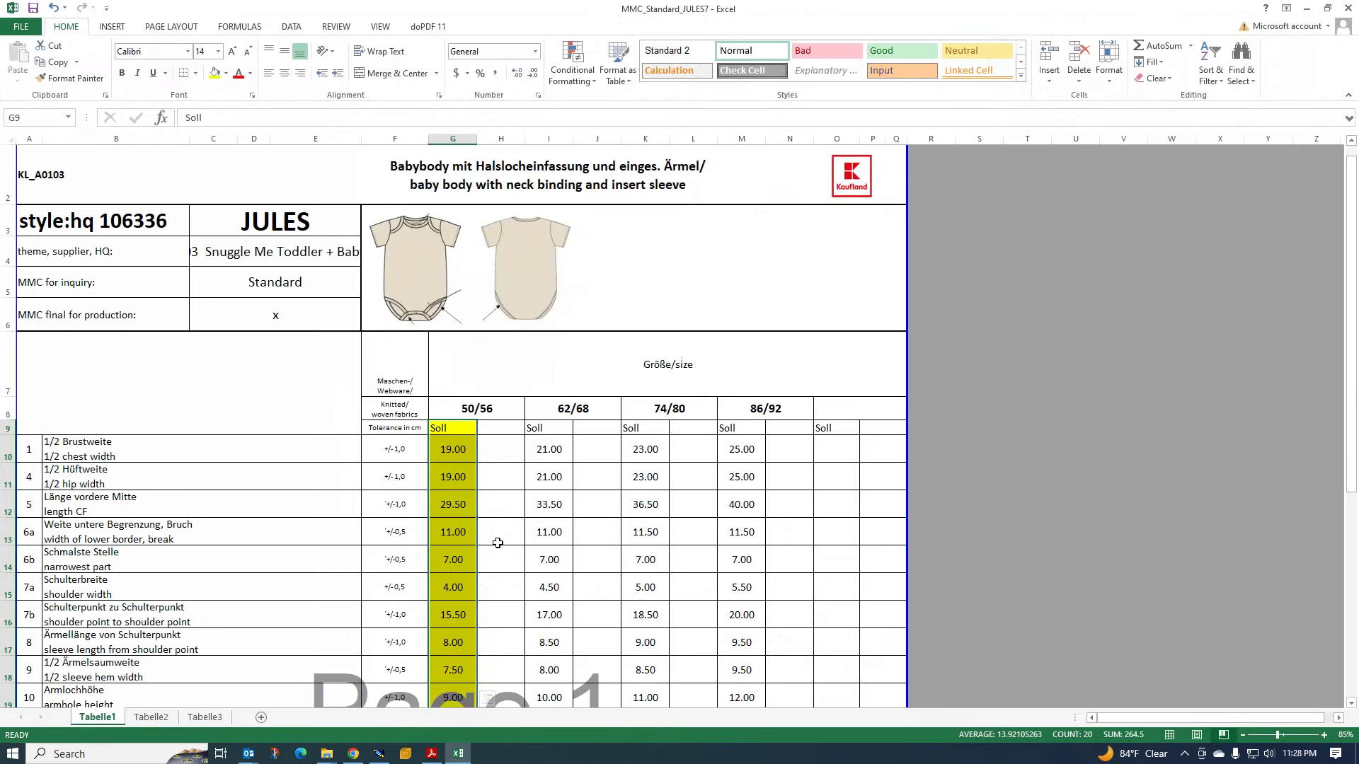
scroll(514, 503, down, 3)
scroll(502, 495, up, 3)
scroll(552, 409, down, 3)
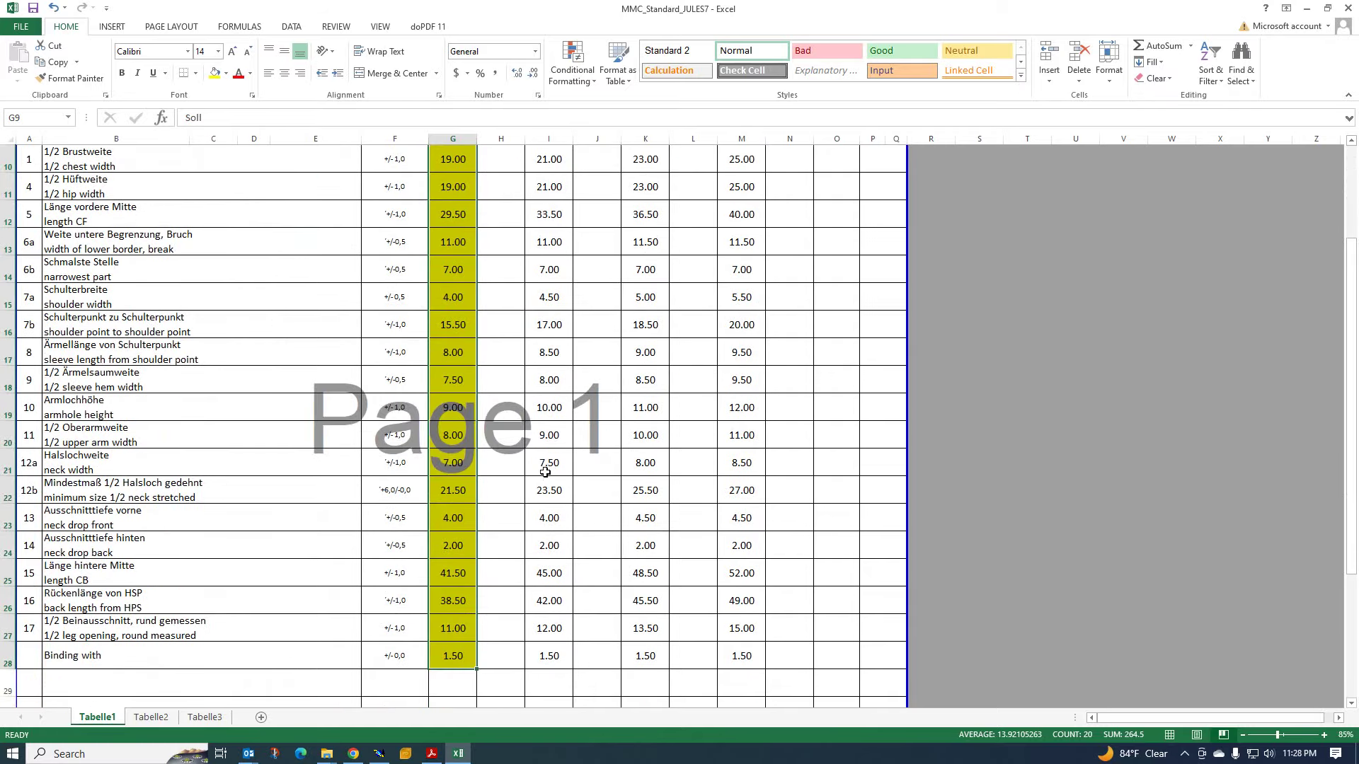
mouse_move(458, 754)
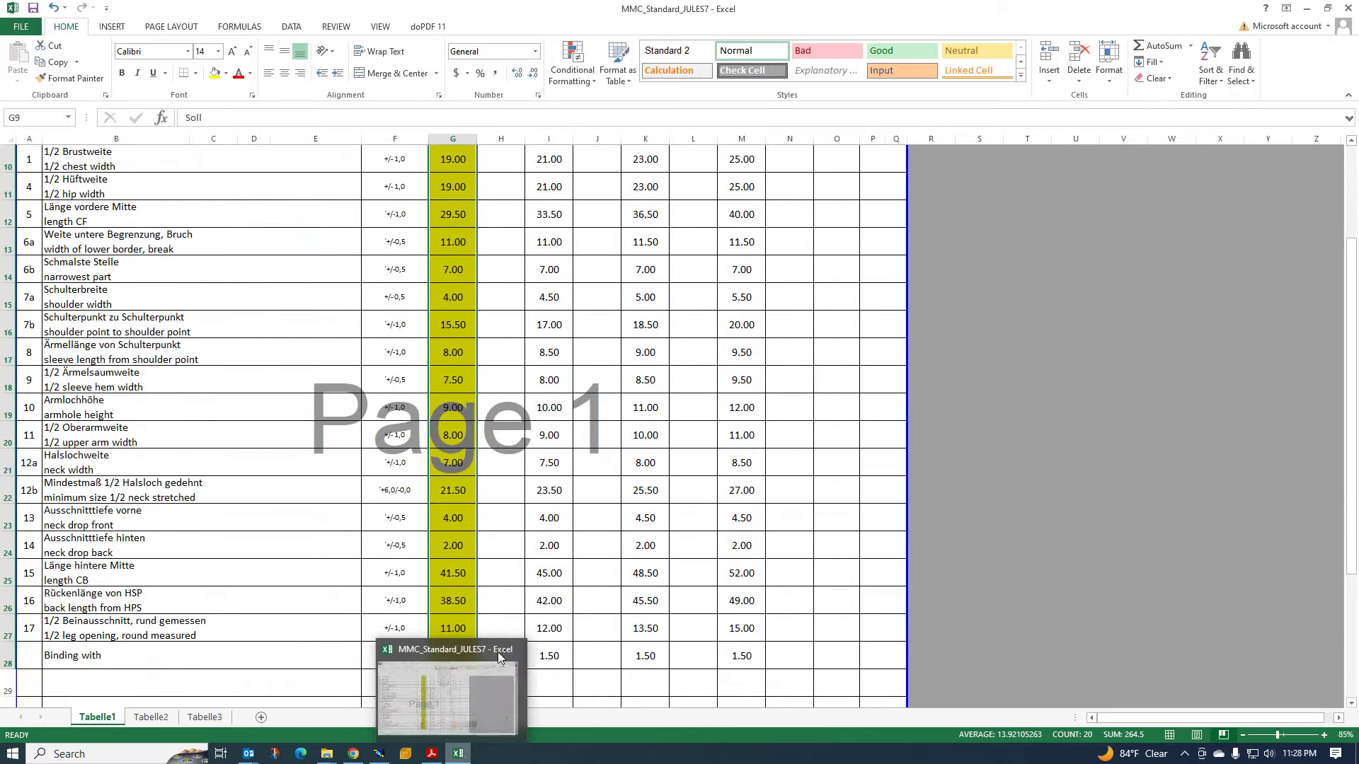
scroll(496, 593, up, 3)
- Switch to Modaris, start importing a size range, check the sizes in the Excel chart, and open the S TOM text file for editing
click(380, 755)
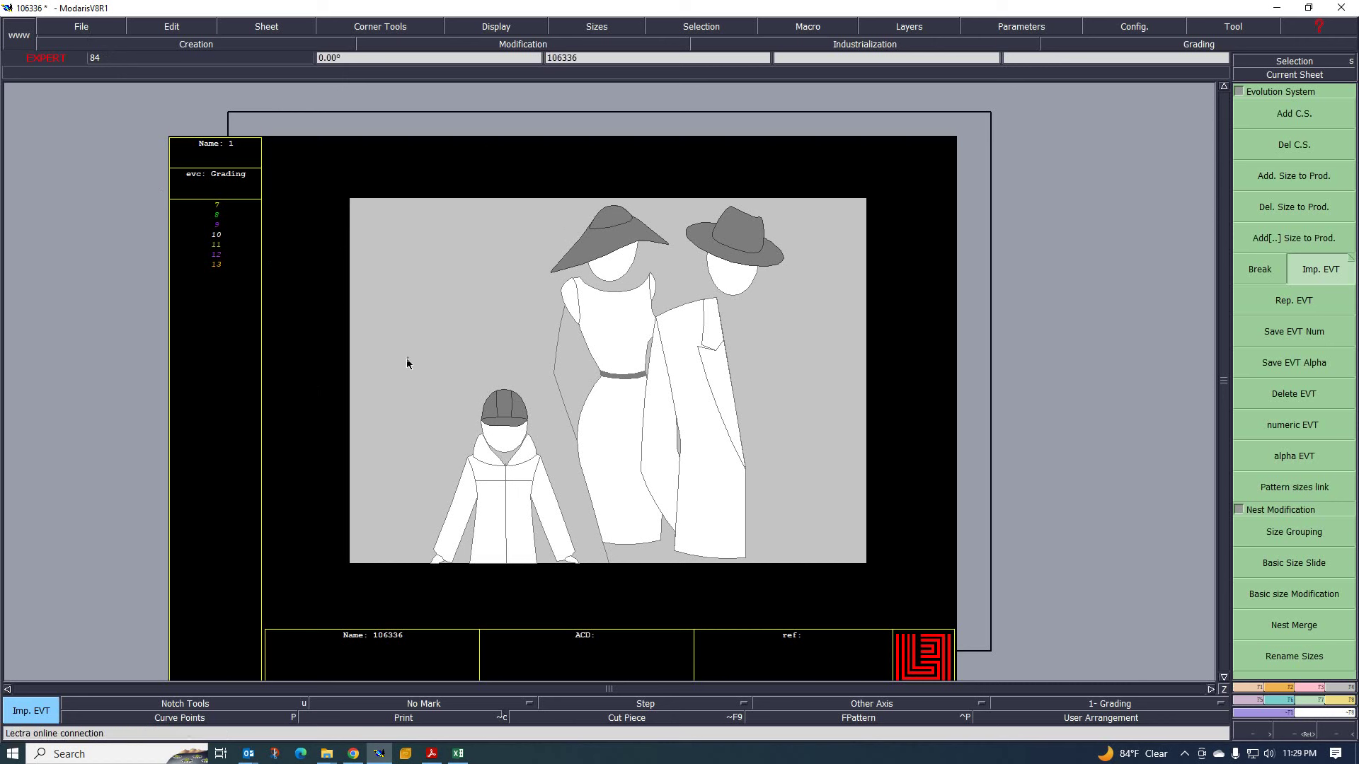
click(1252, 270)
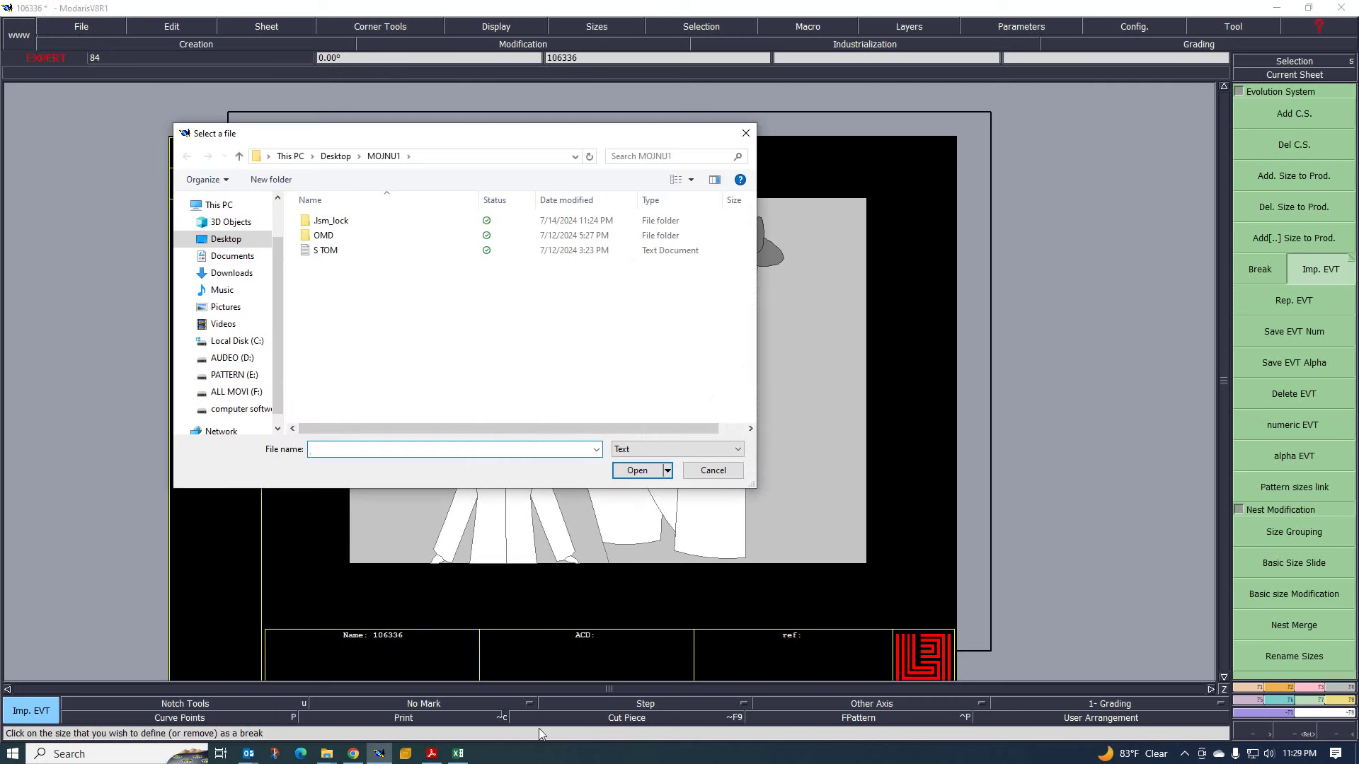
click(458, 754)
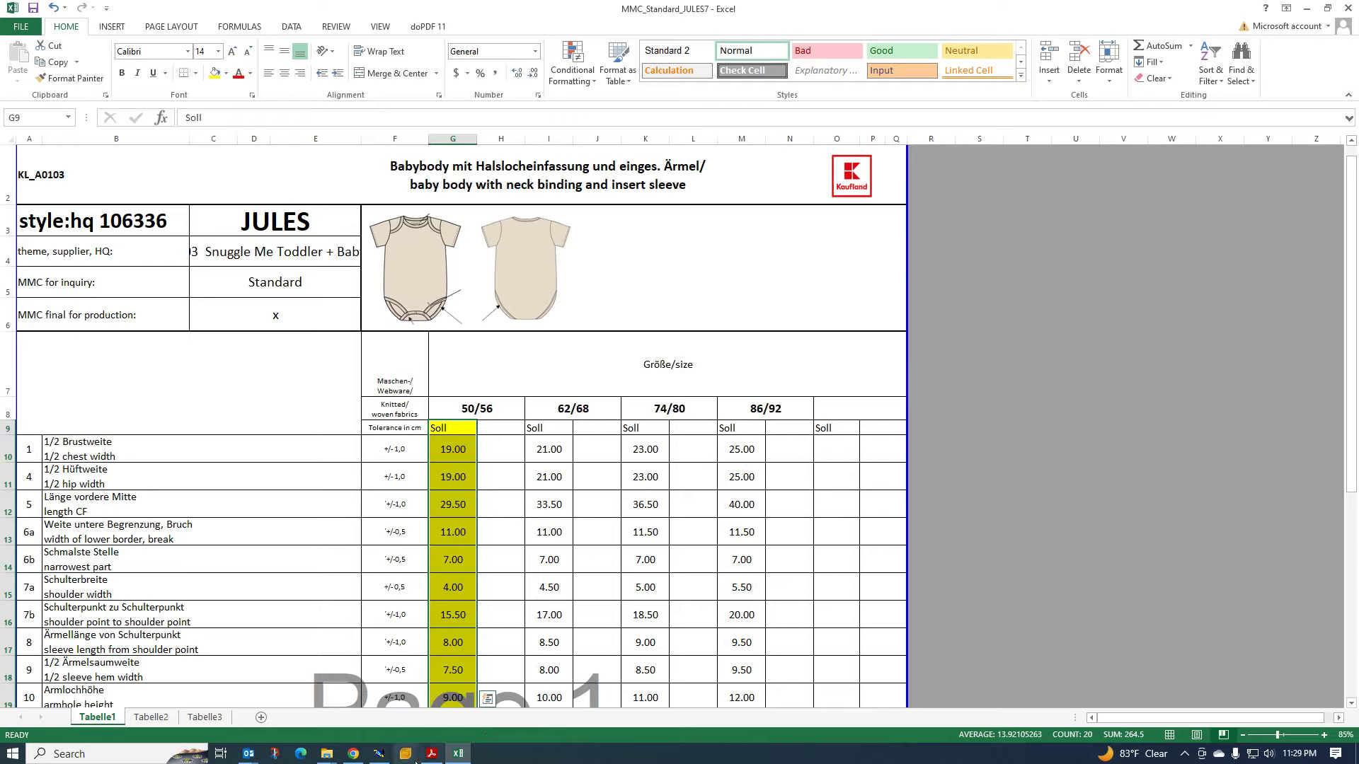
click(379, 754)
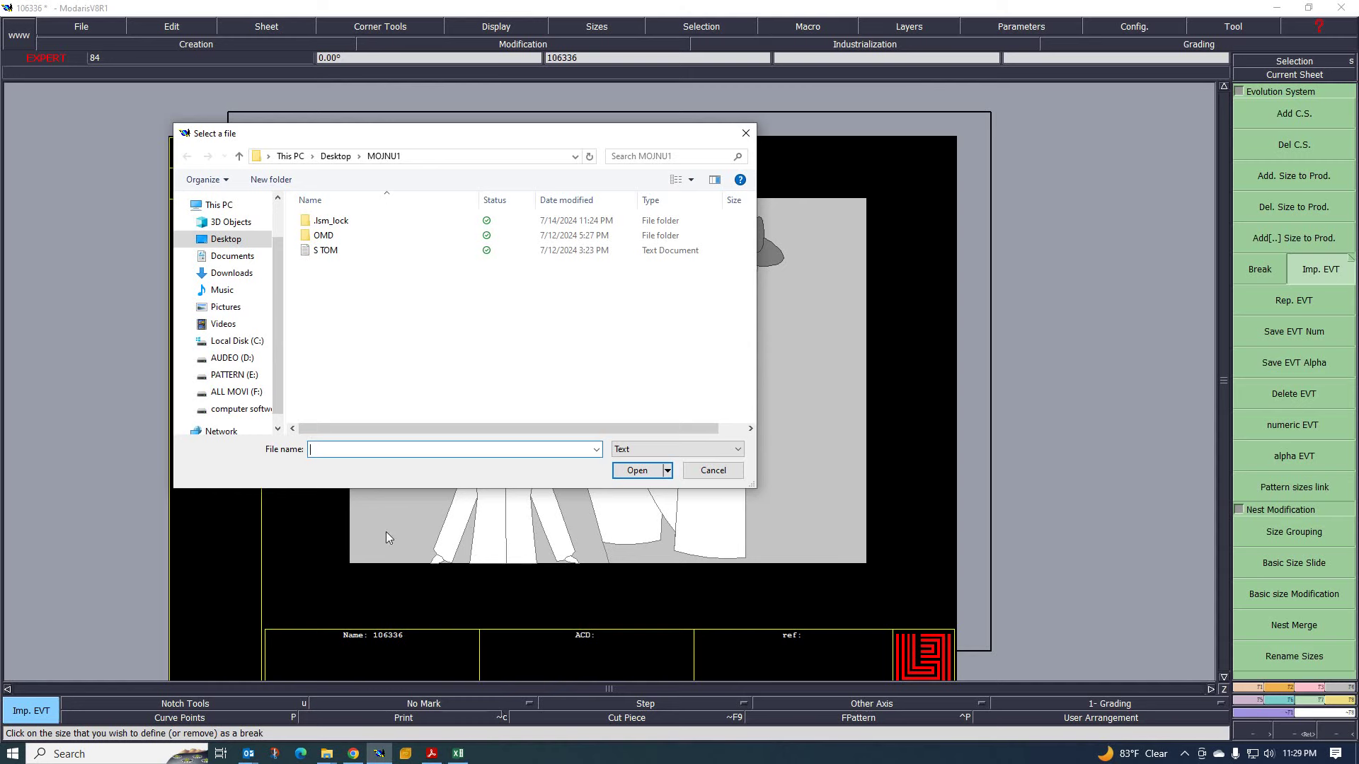
right_click(326, 252)
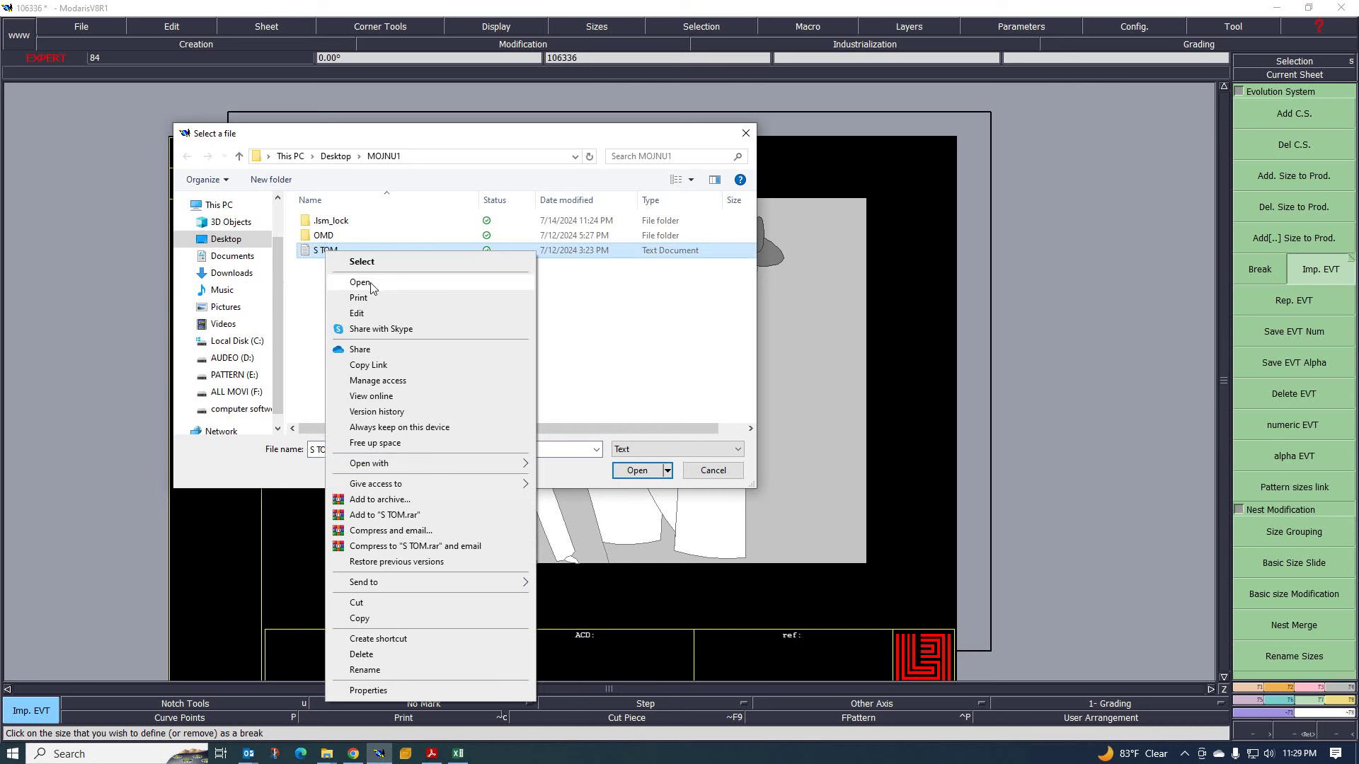
click(371, 282)
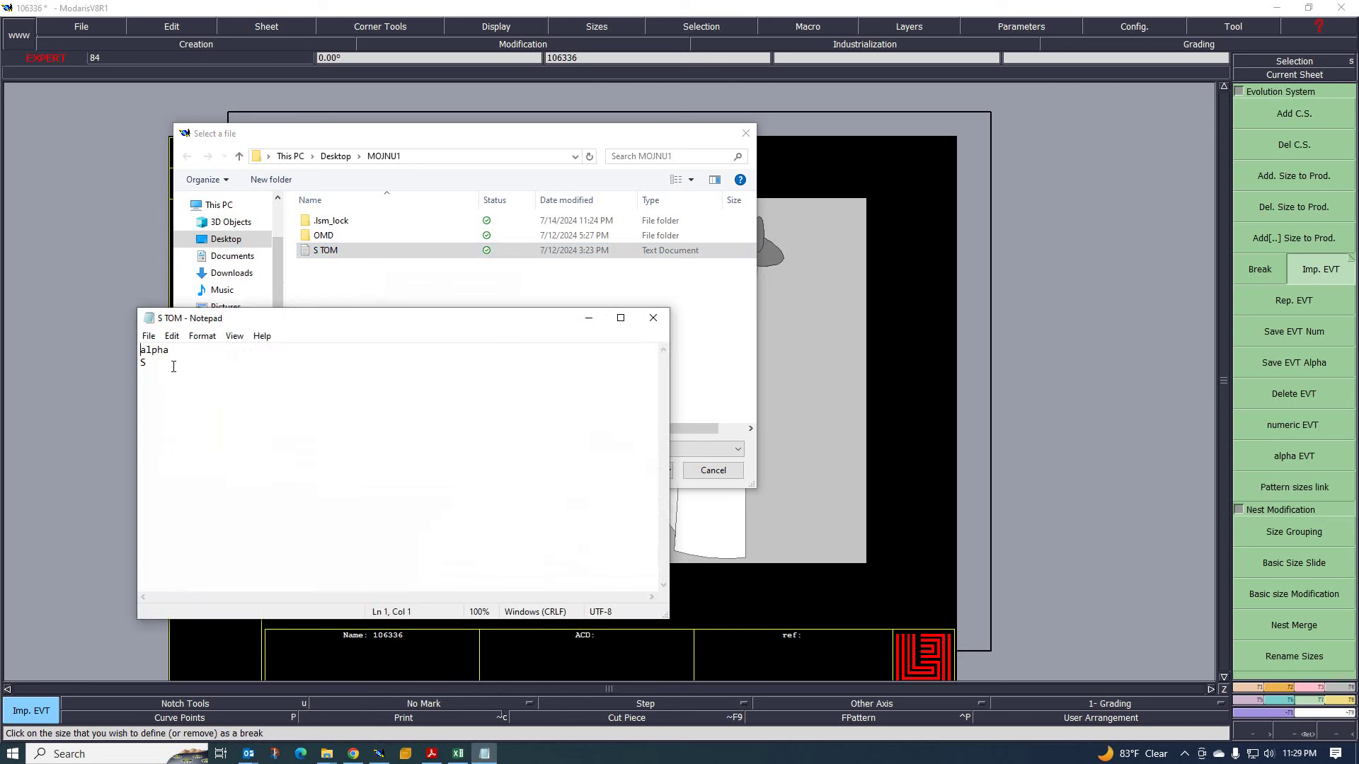
- Replace size S below alpha with *50/56, 62/68, 74/80 and 86/92, one per line, with the asterisk marking the base size
drag(155, 365, 134, 364)
text(50/56)
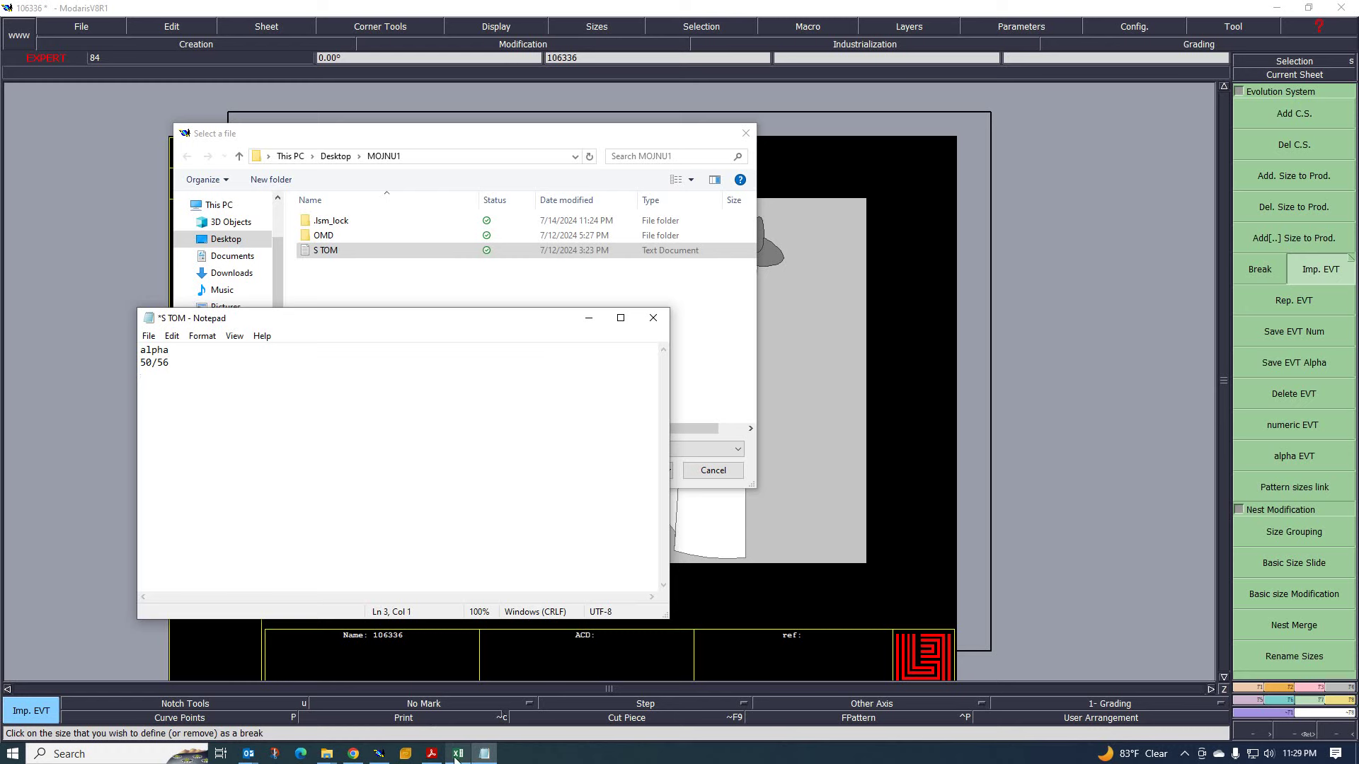
mouse_move(457, 754)
text(6/92)
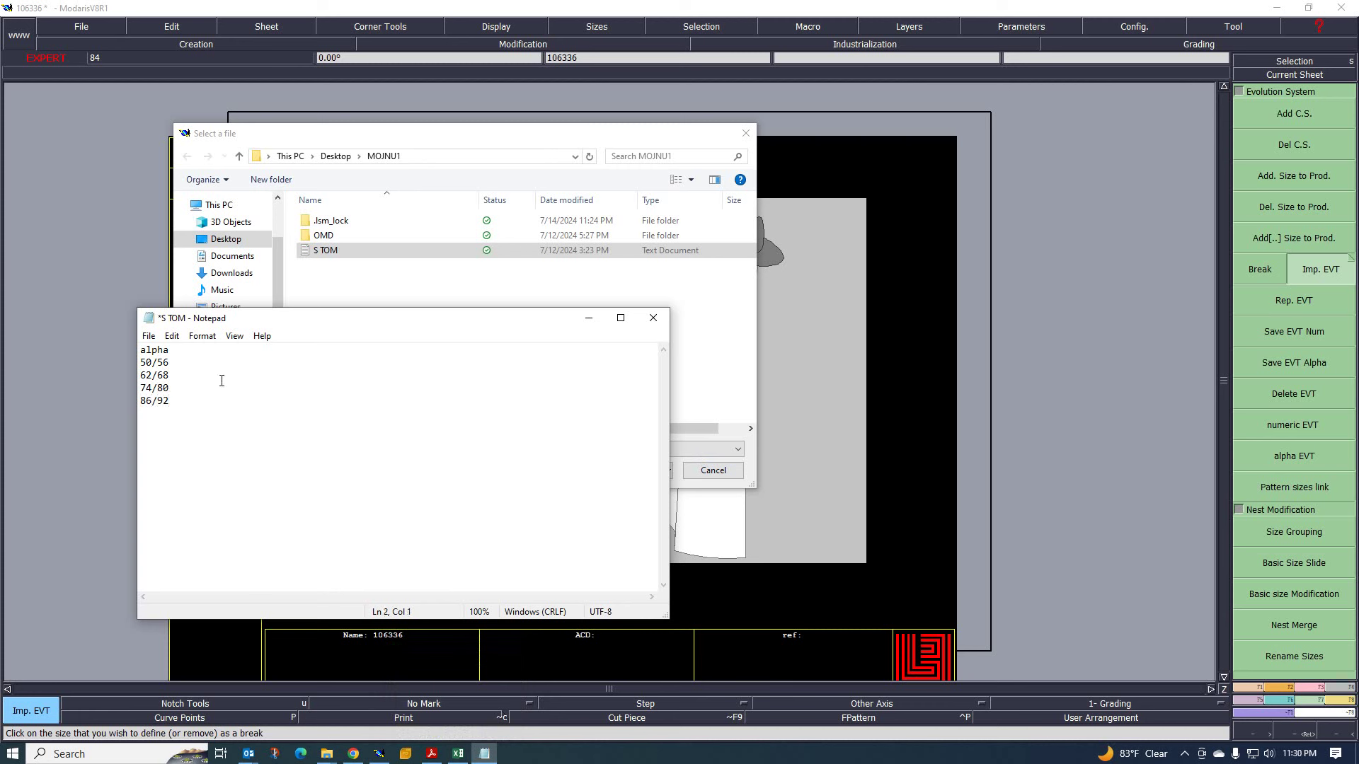
text(*)
- Save the size list as a new text file named "50 to 92" in the MOJNU1 folder and close Notepad
click(149, 336)
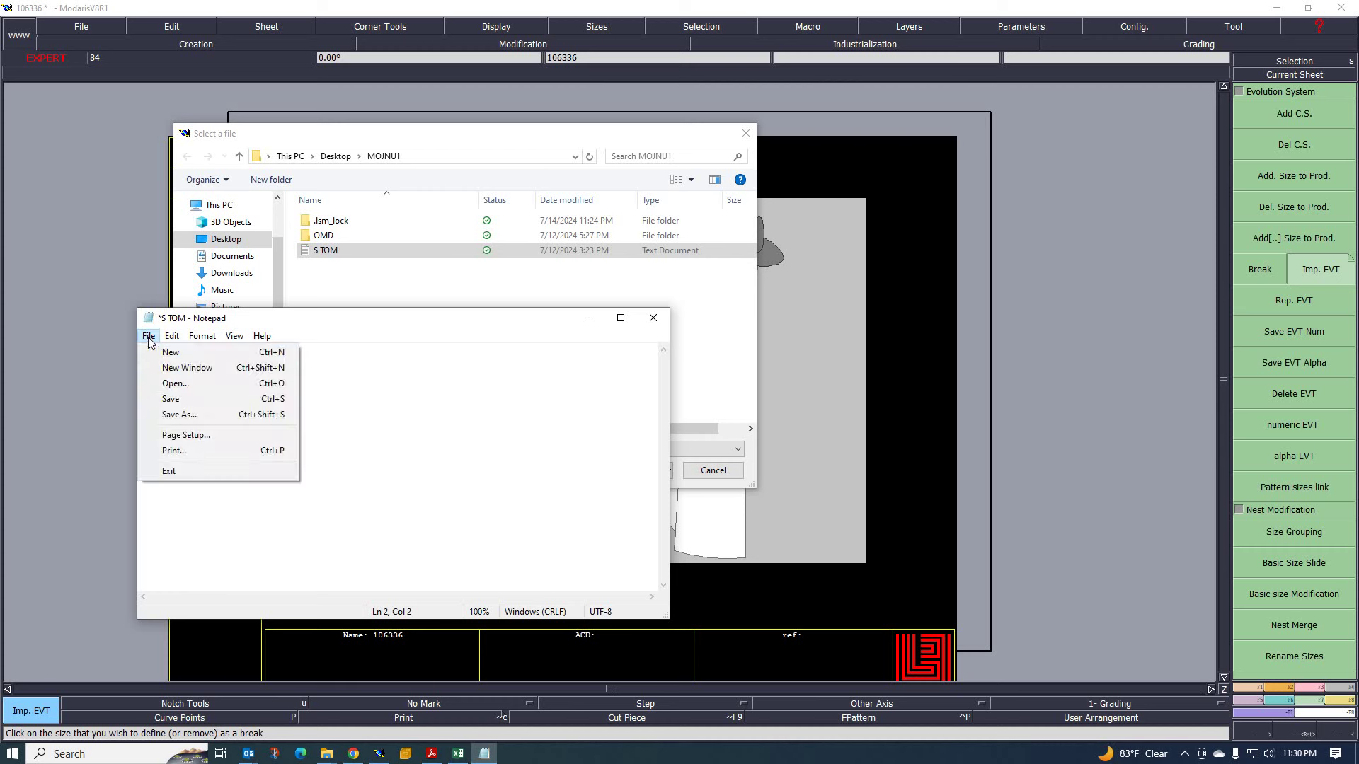
click(207, 416)
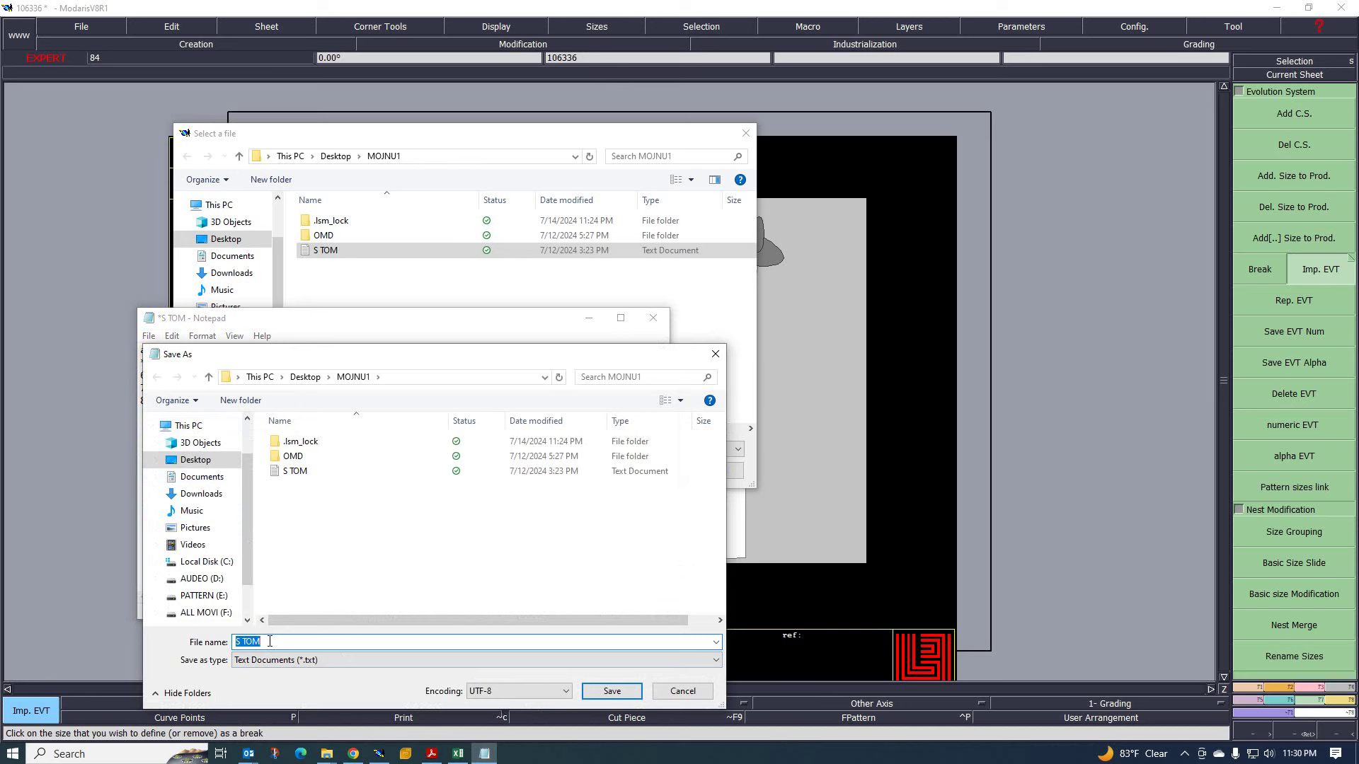
text(50 to 92)
click(612, 692)
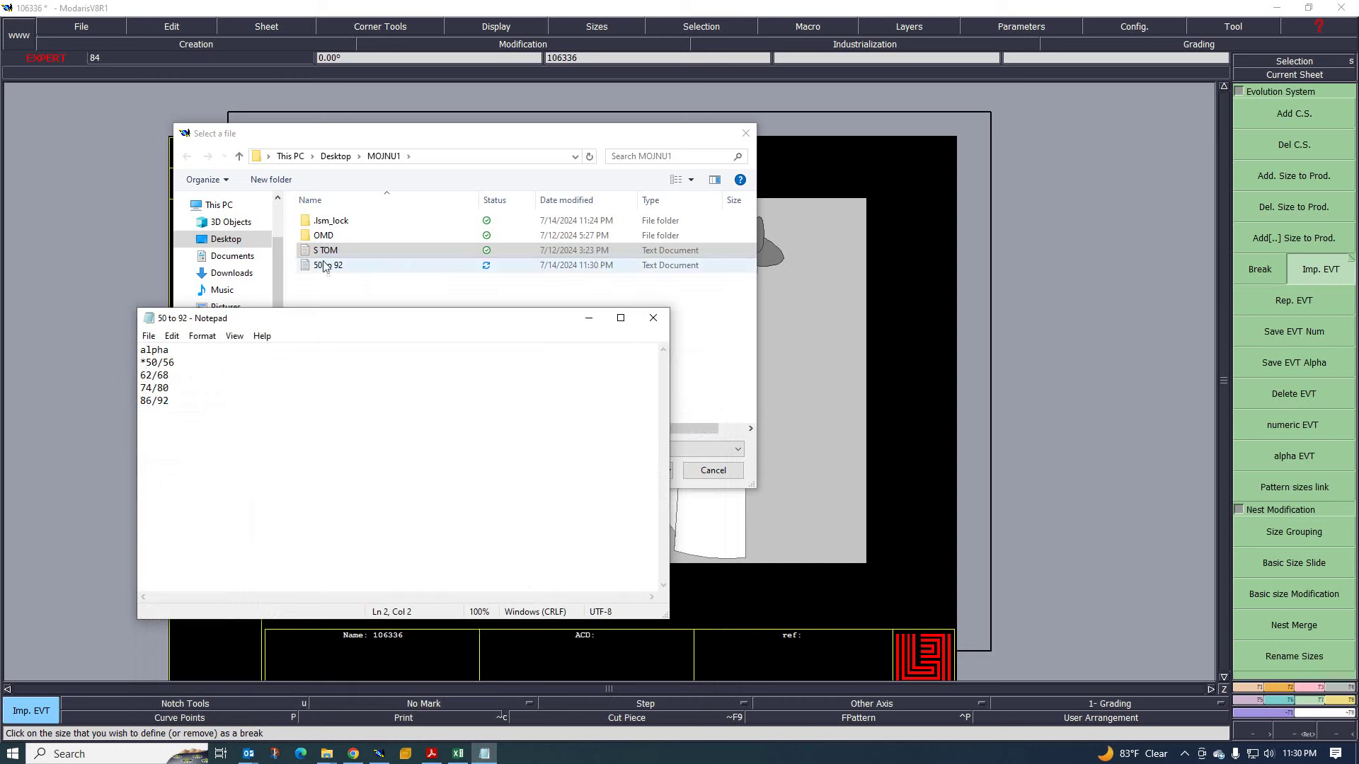
click(652, 317)
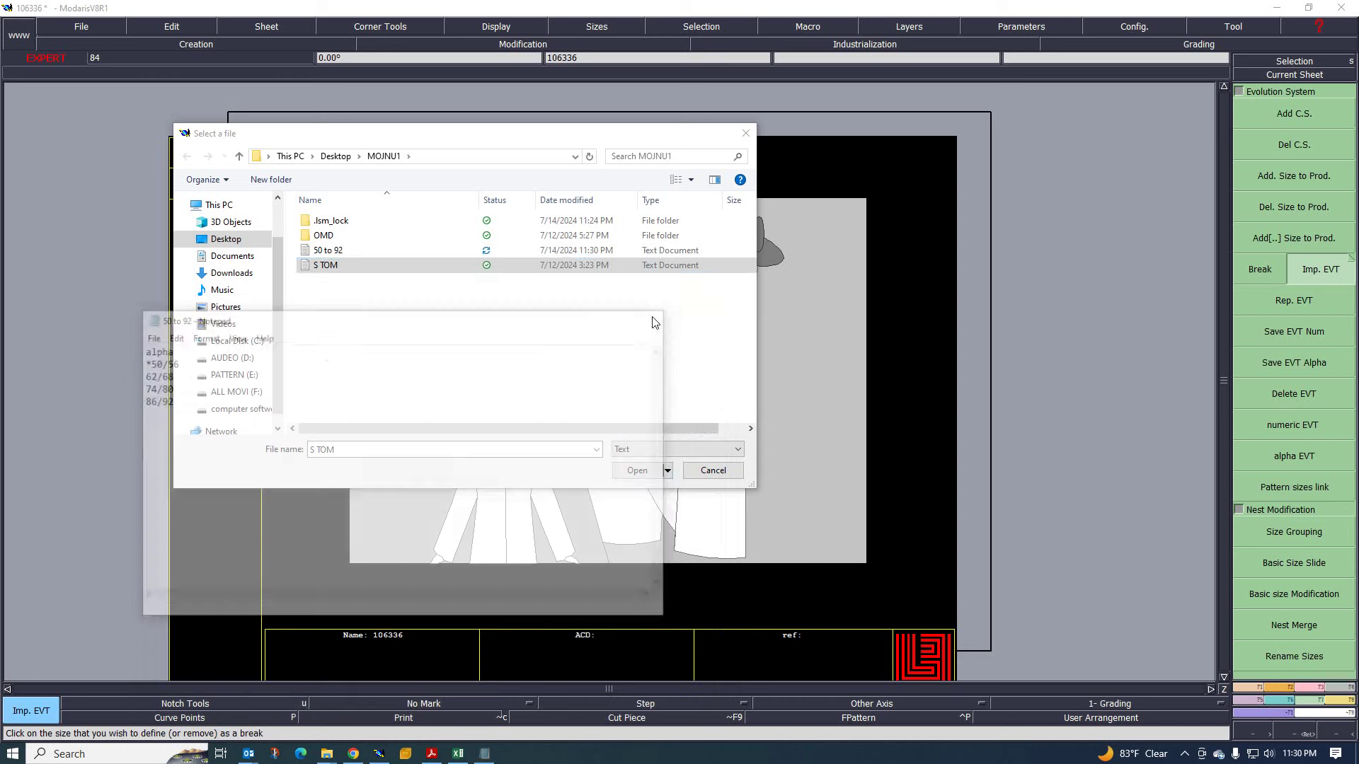
- Import the "50 to 92" size file into model 106336
click(331, 251)
double_click(332, 251)
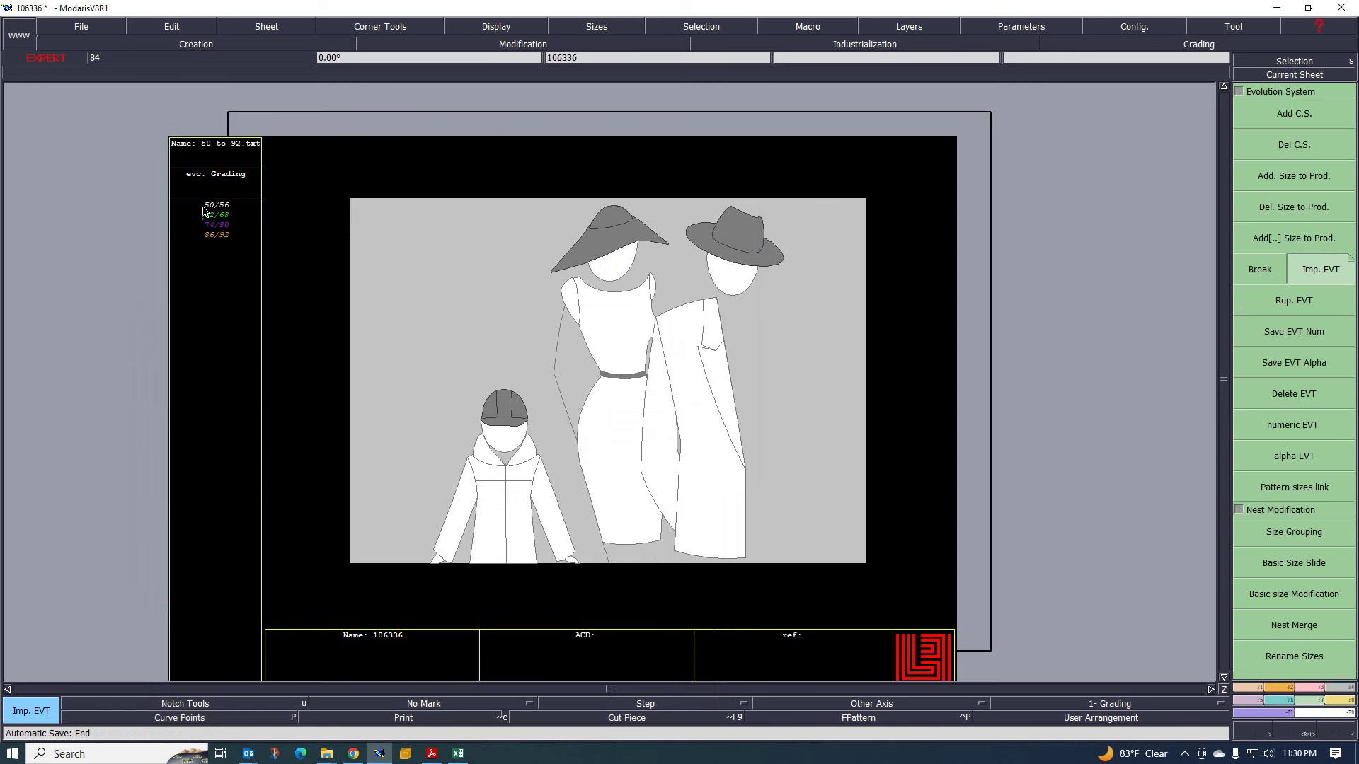
scroll(225, 184, up, 1)
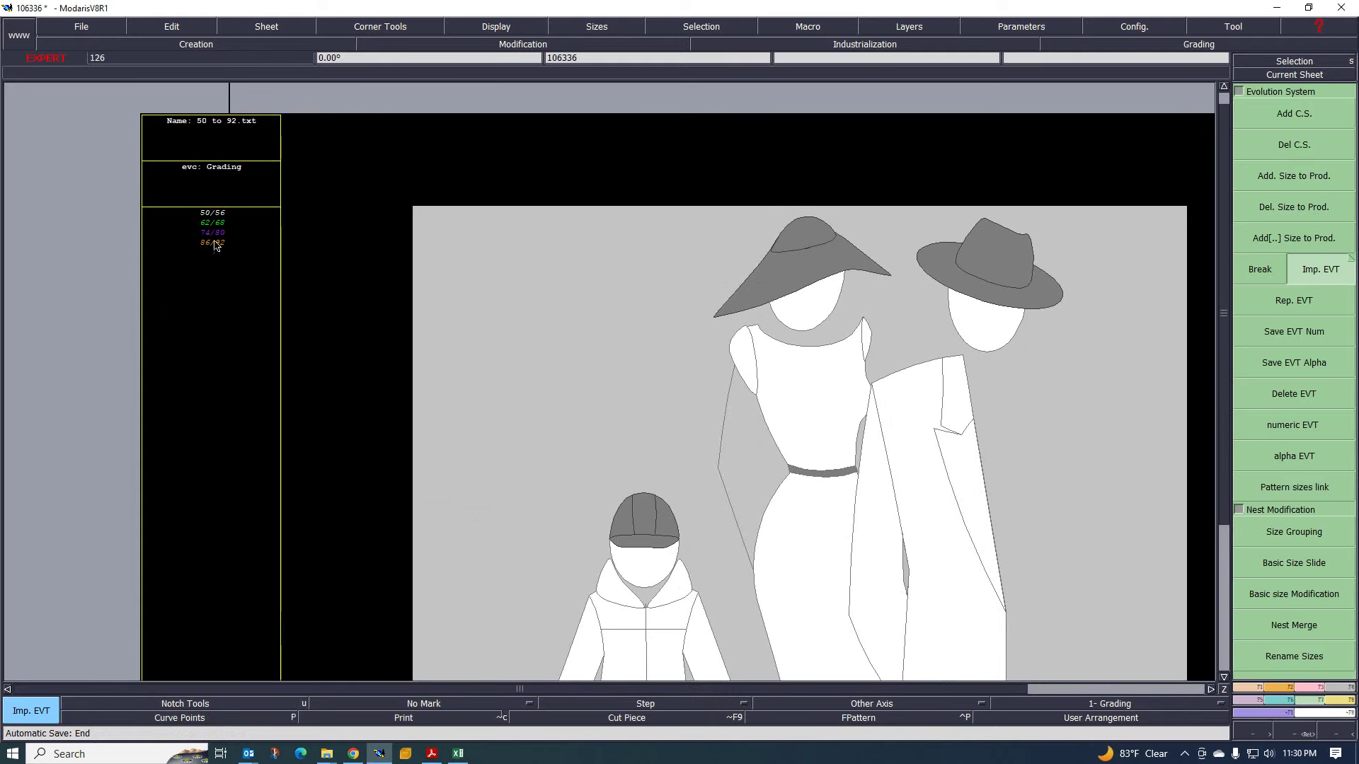
scroll(203, 246, down, 2)
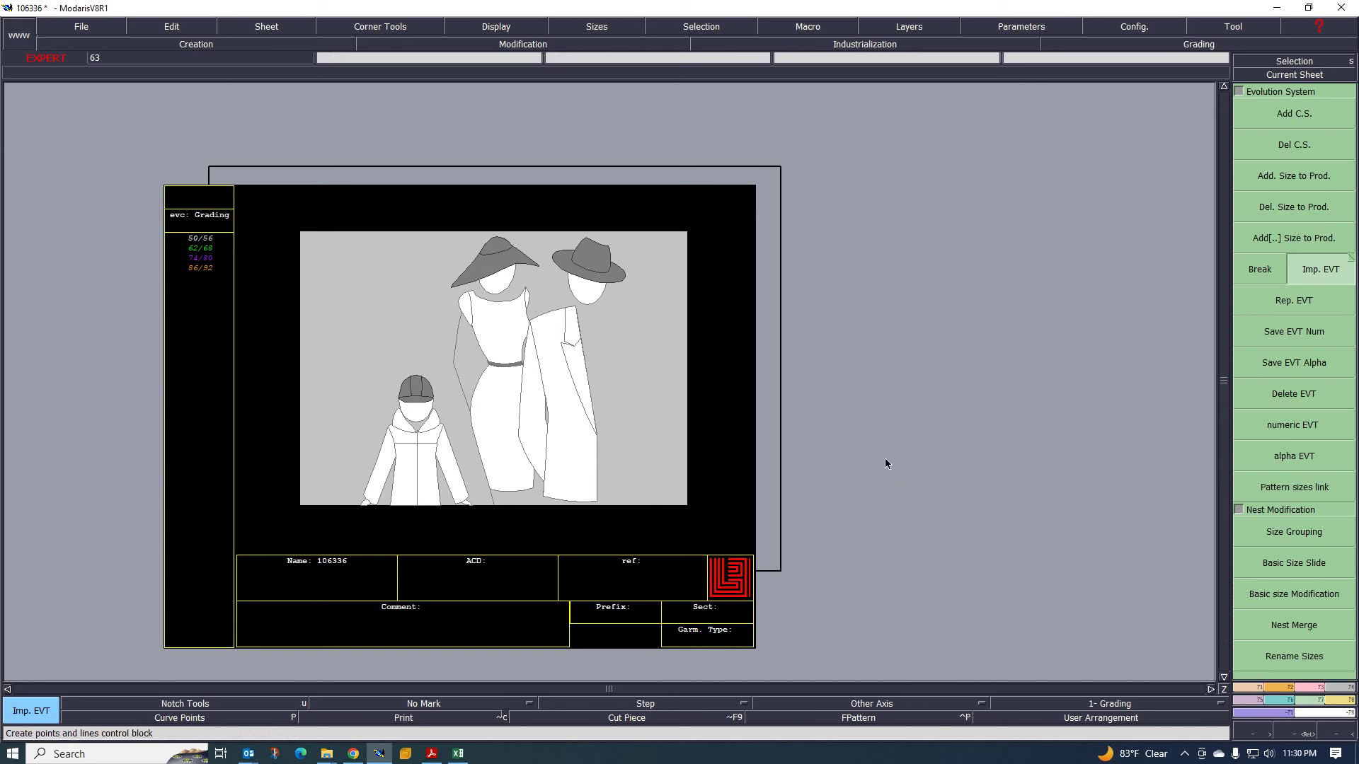
- Create a new blank sheet in the model and activate the Rectangle tool
click(261, 29)
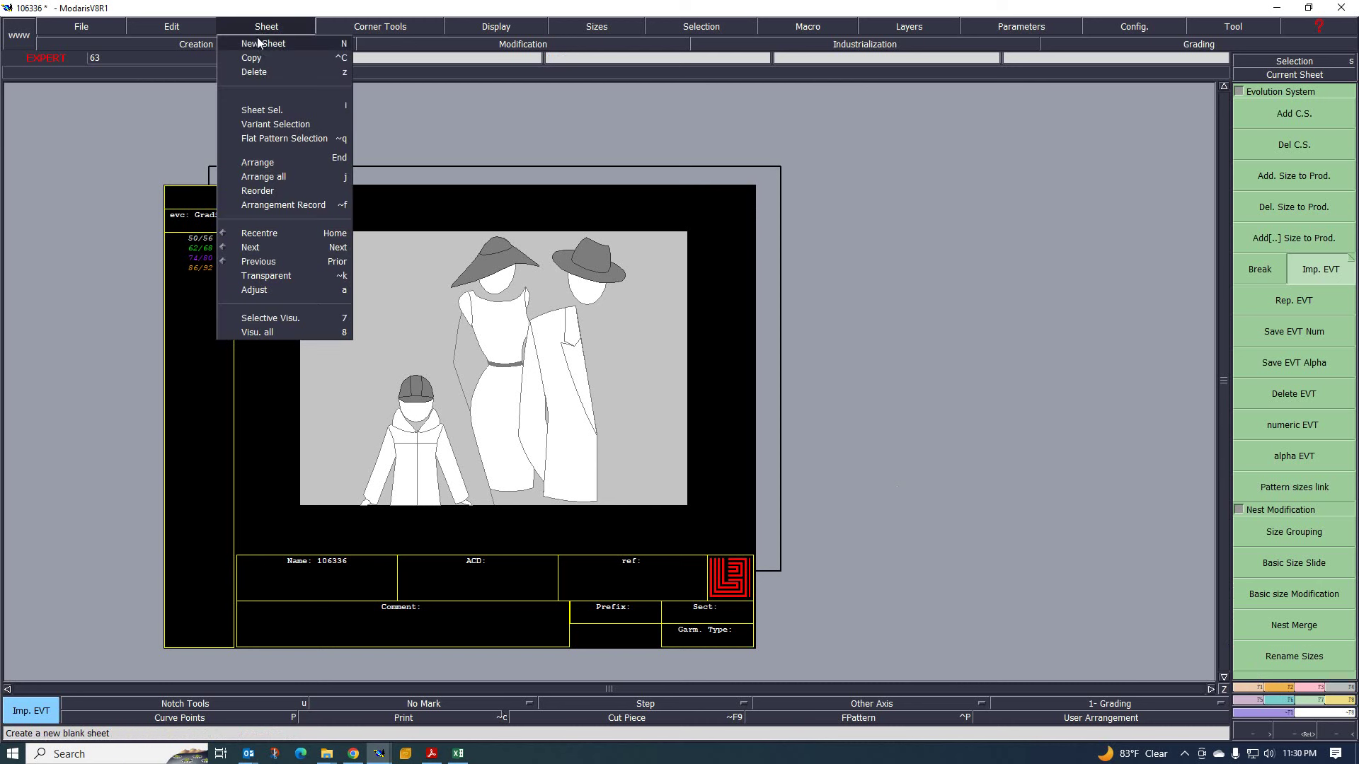
click(259, 40)
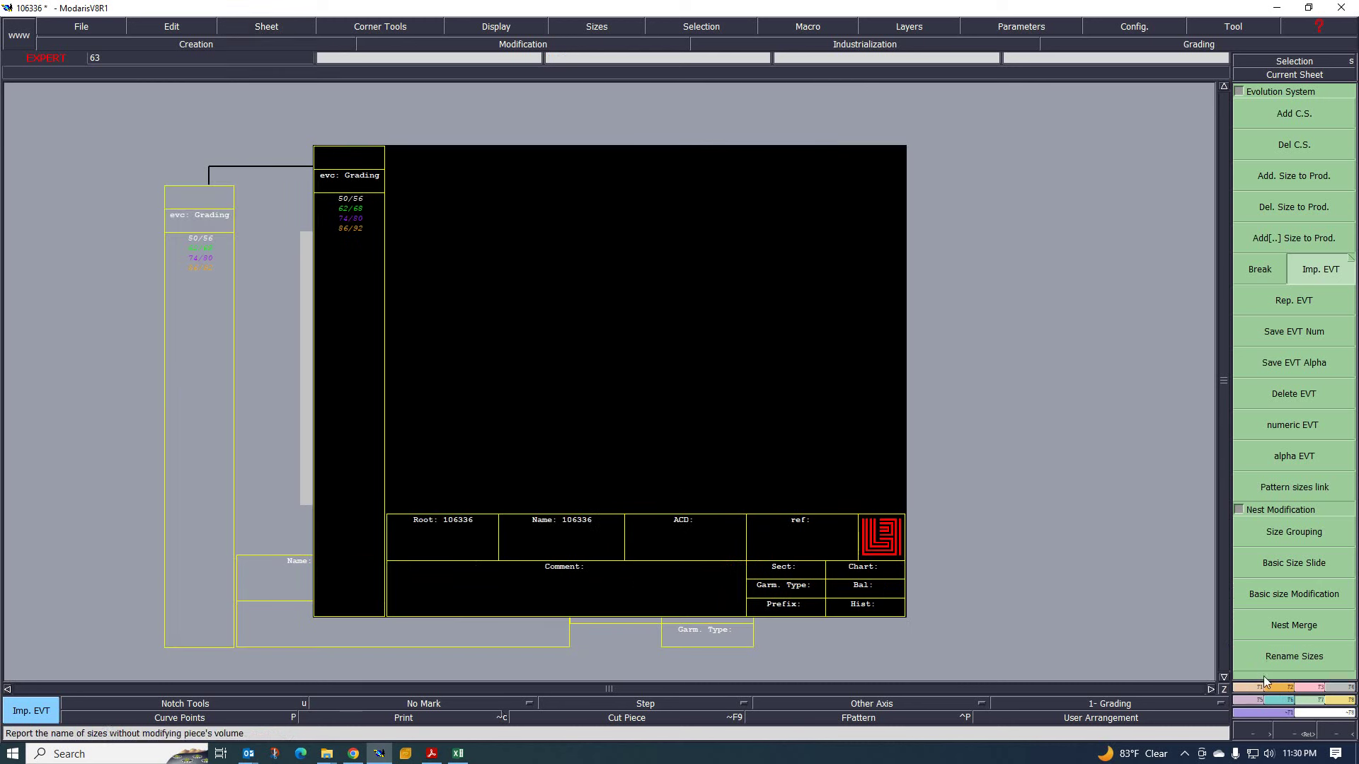
key(F4)
click(1291, 530)
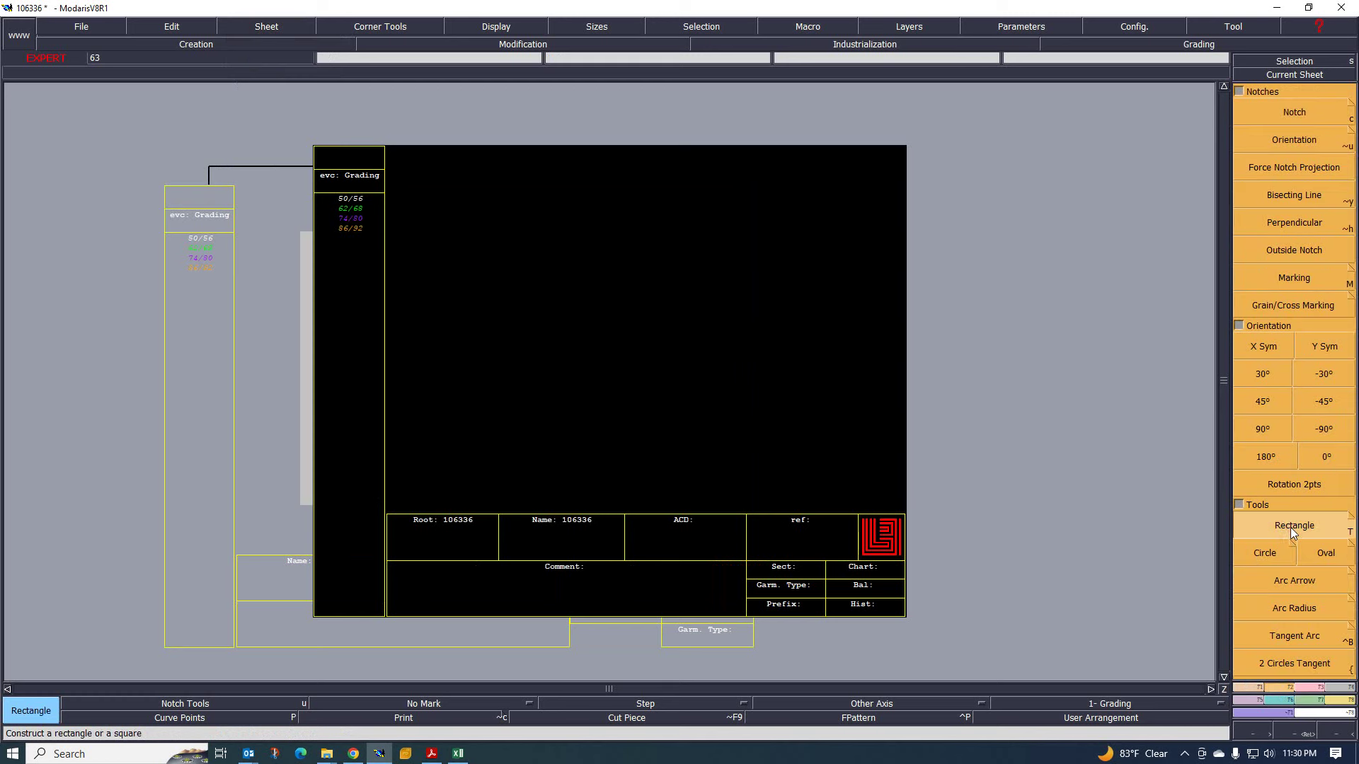
- Switch to the Excel size chart and fill the 50/56 column from G9 to G28 with light blue
click(458, 754)
scroll(502, 412, down, 3)
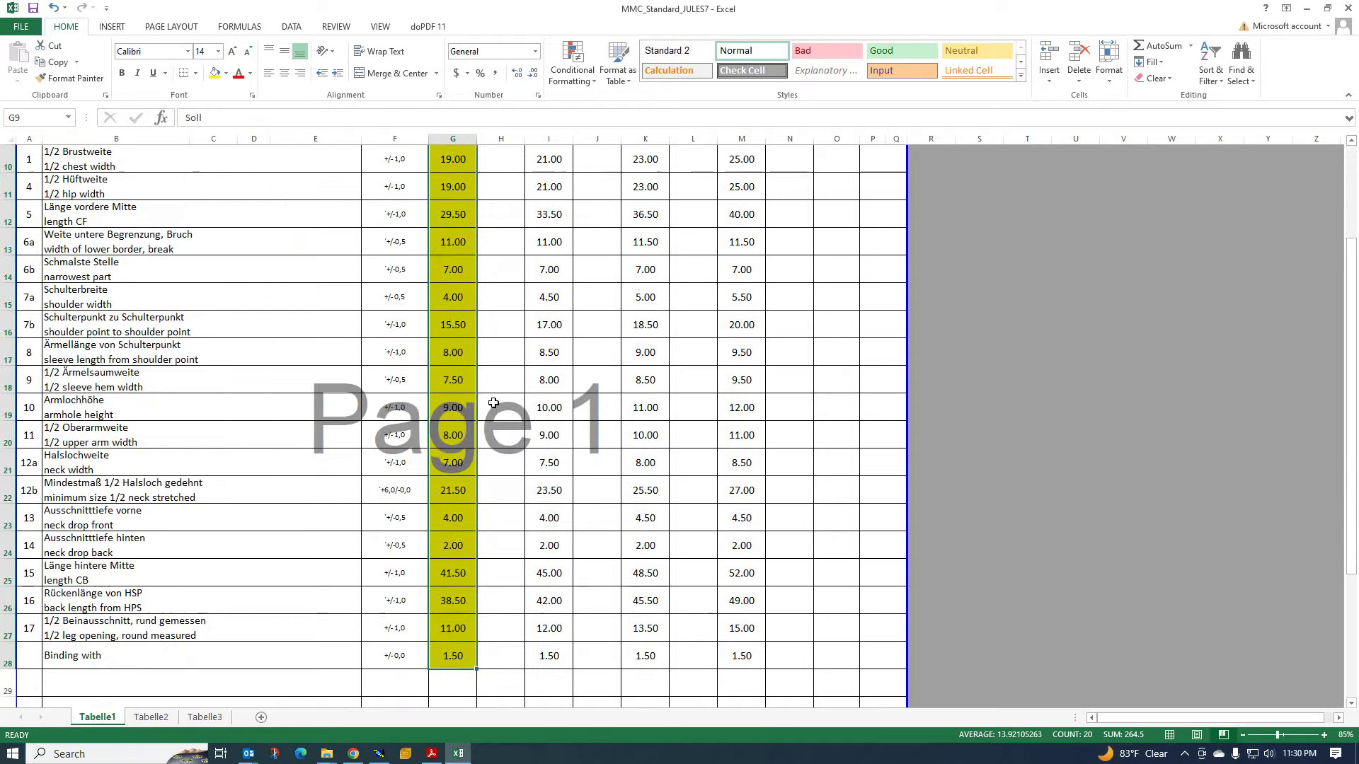
scroll(453, 262, up, 3)
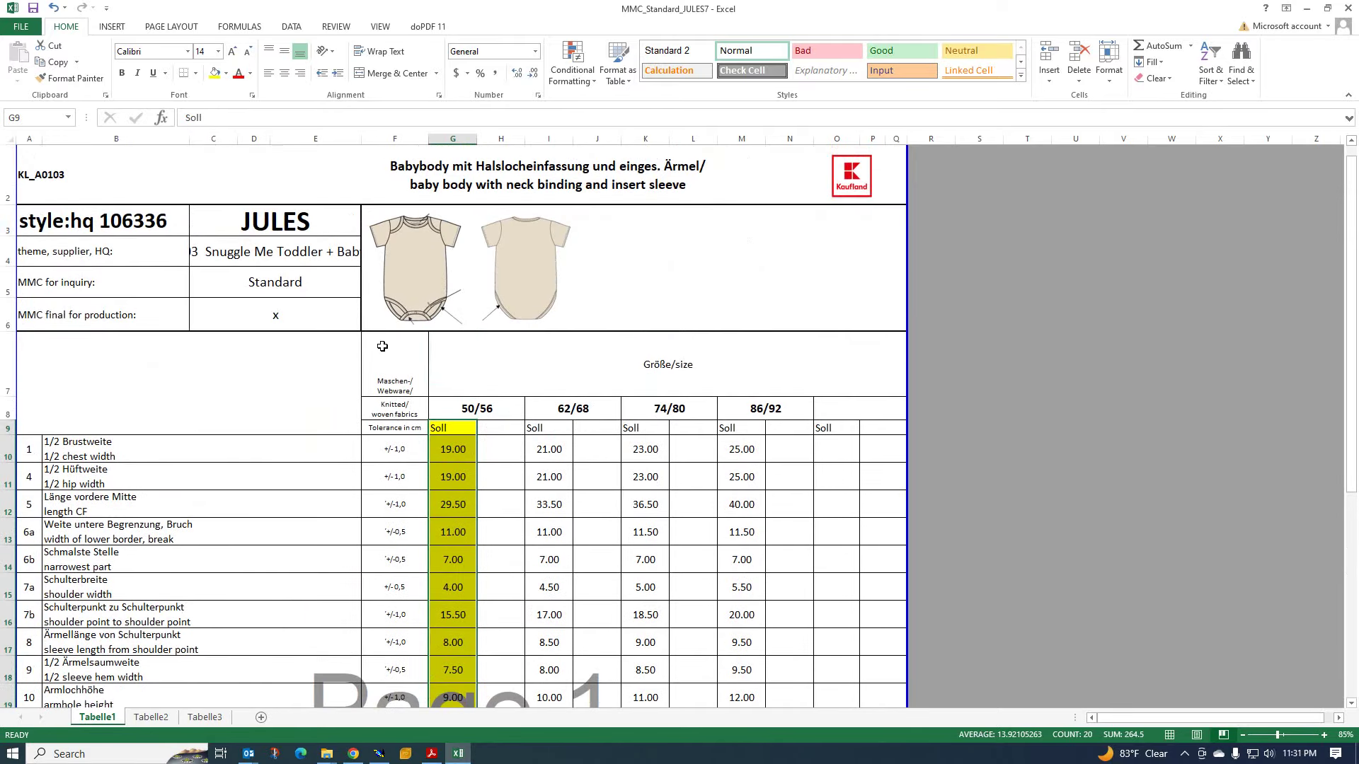
ctrl+scroll(497, 349, down, 1)
scroll(410, 362, down, 2)
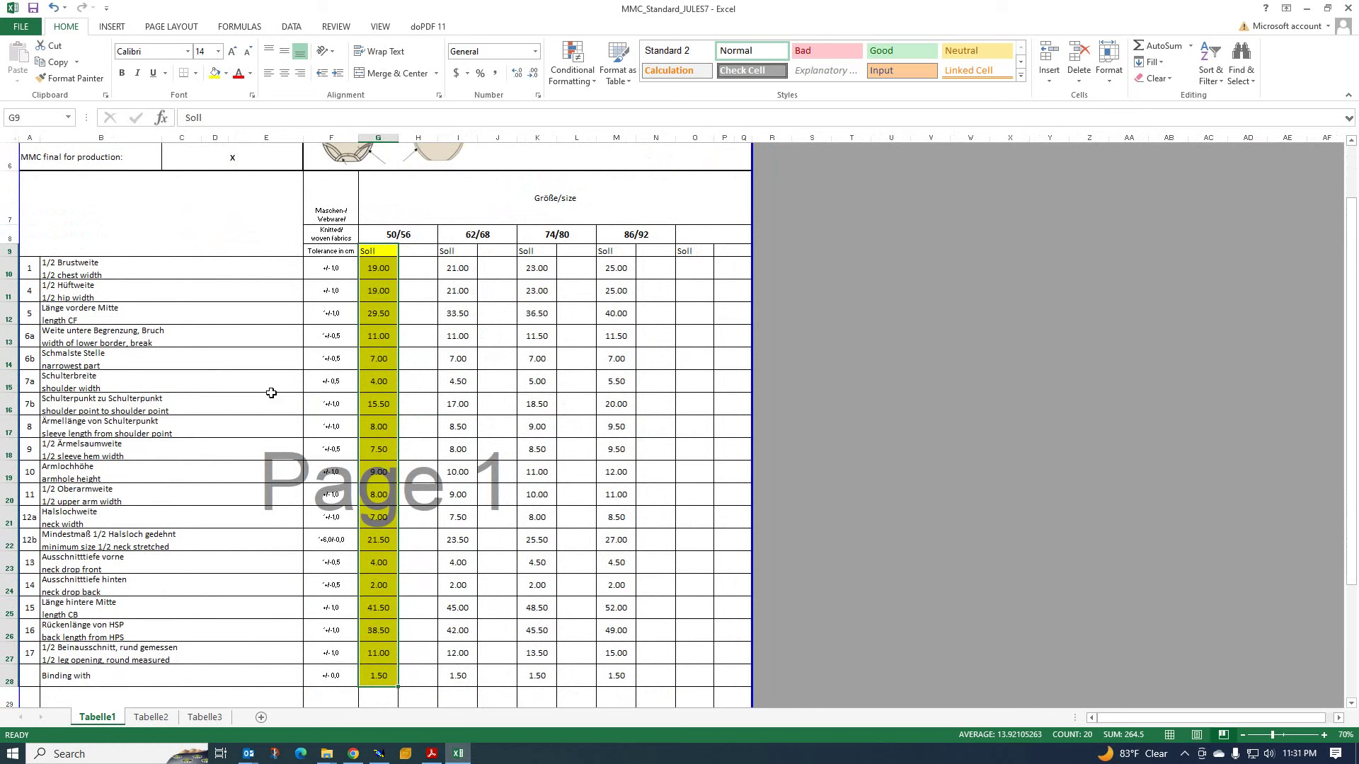
drag(383, 253, 379, 677)
click(225, 74)
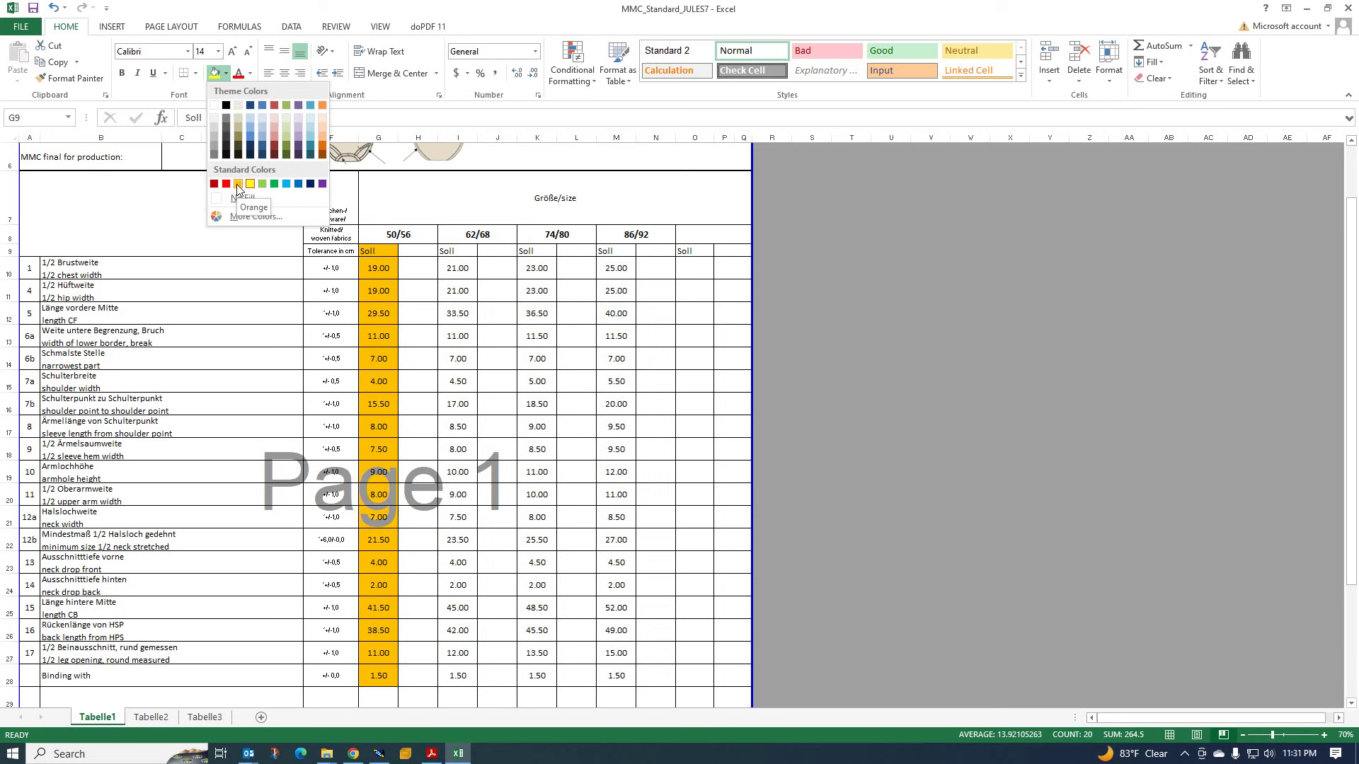
click(250, 122)
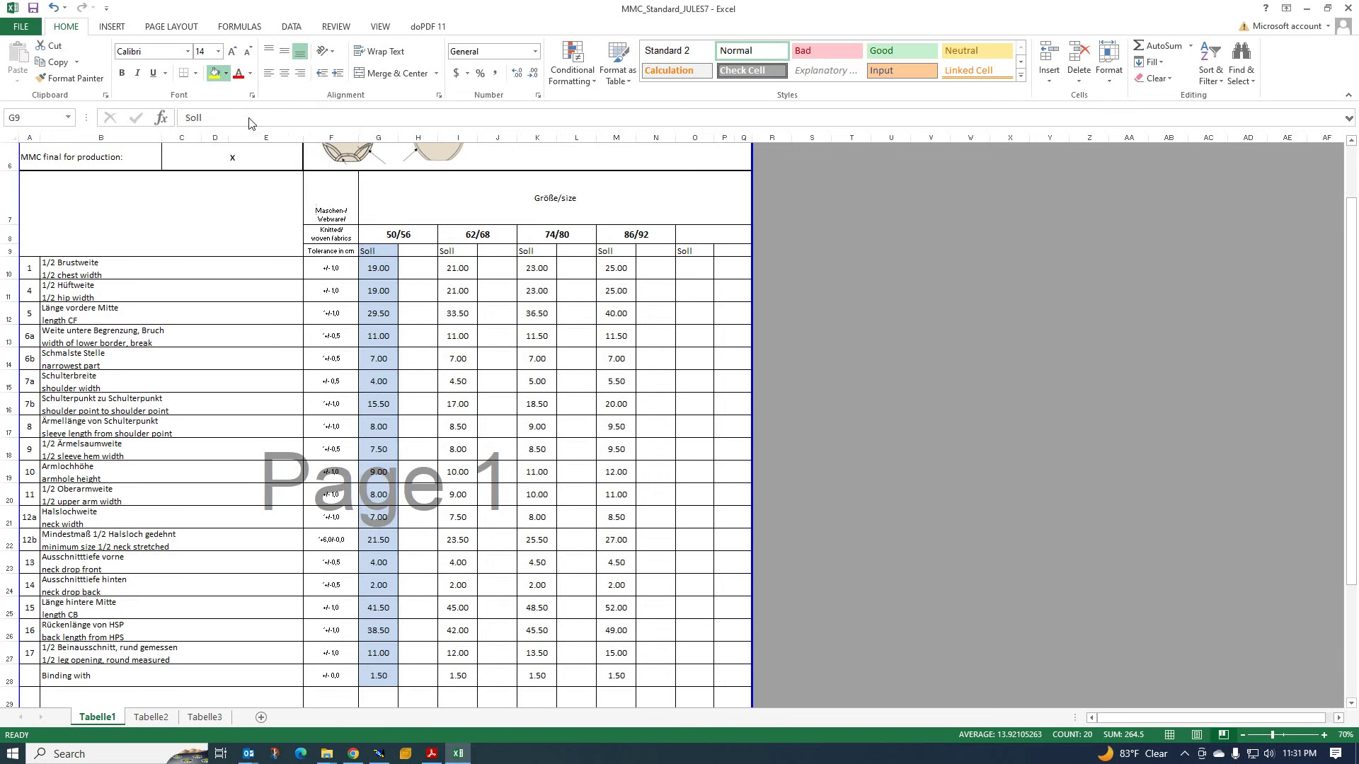
click(425, 267)
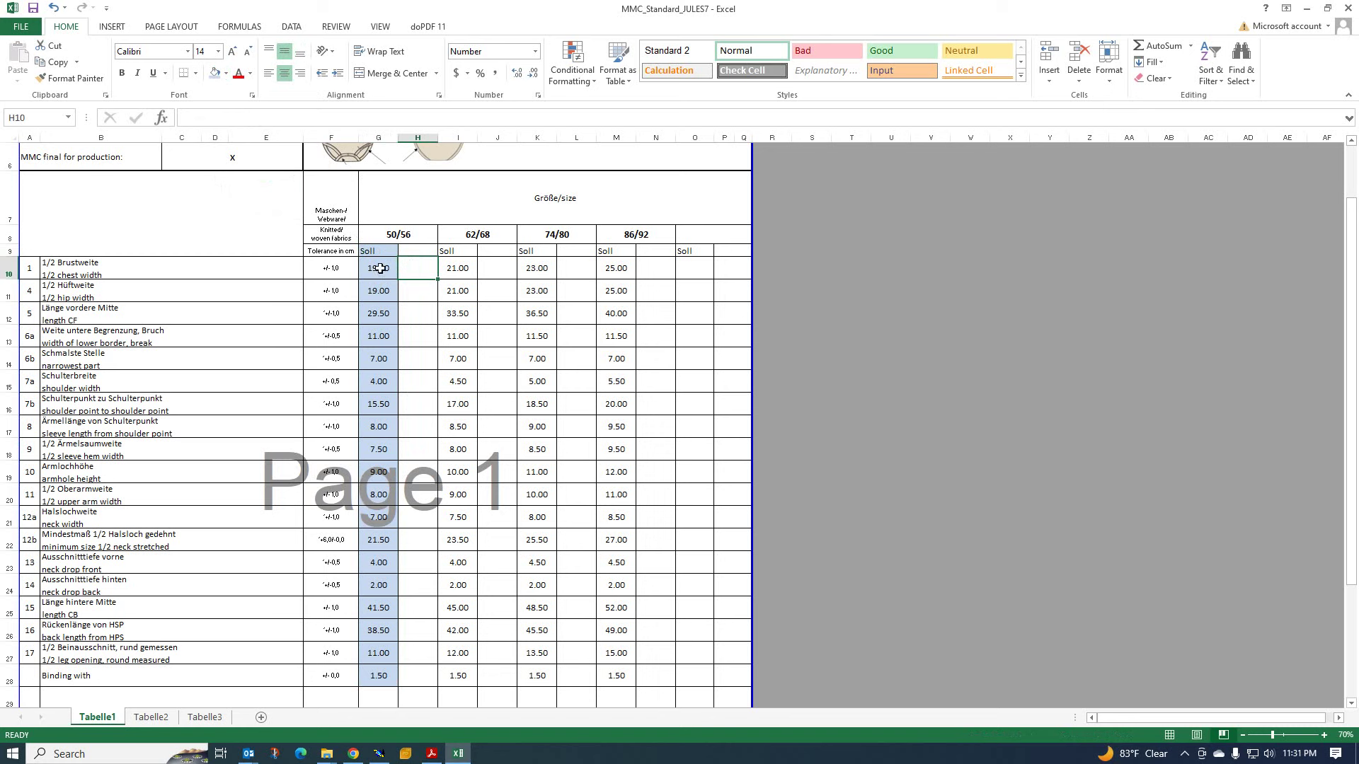
- Fill the 50/56 measurement values in G10 to G28 with yellow
drag(380, 268, 380, 678)
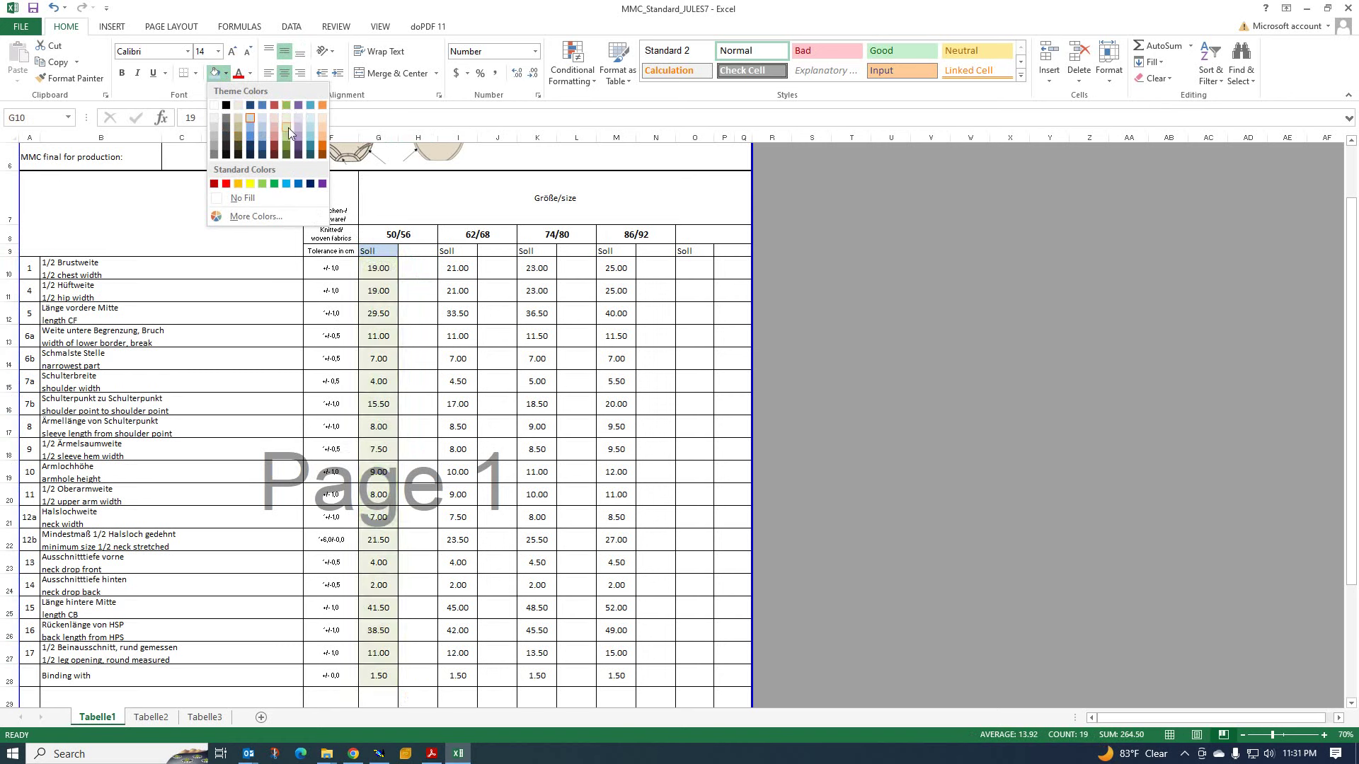
click(251, 184)
click(418, 338)
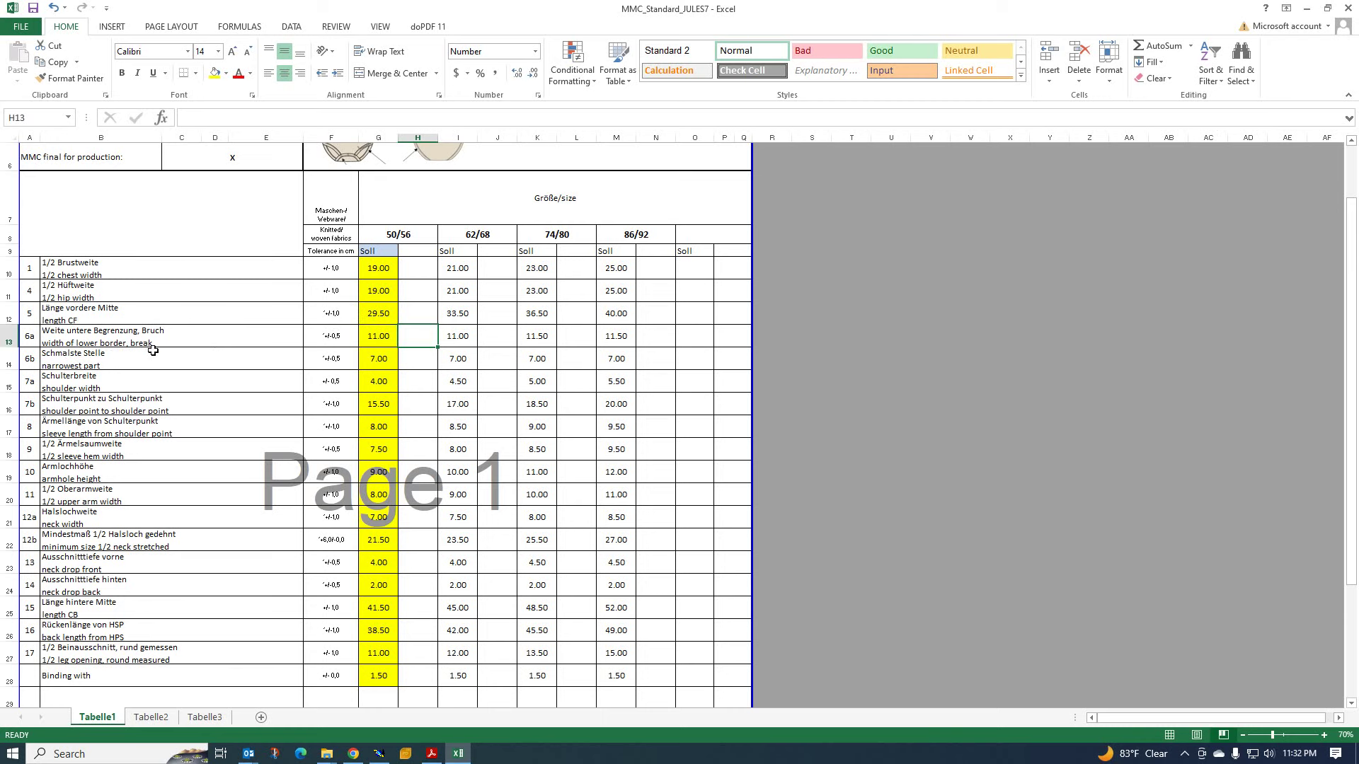
- Compare the size chart's measurements and garment sketches with the bodysuit designs in the PDF
scroll(288, 287, up, 2)
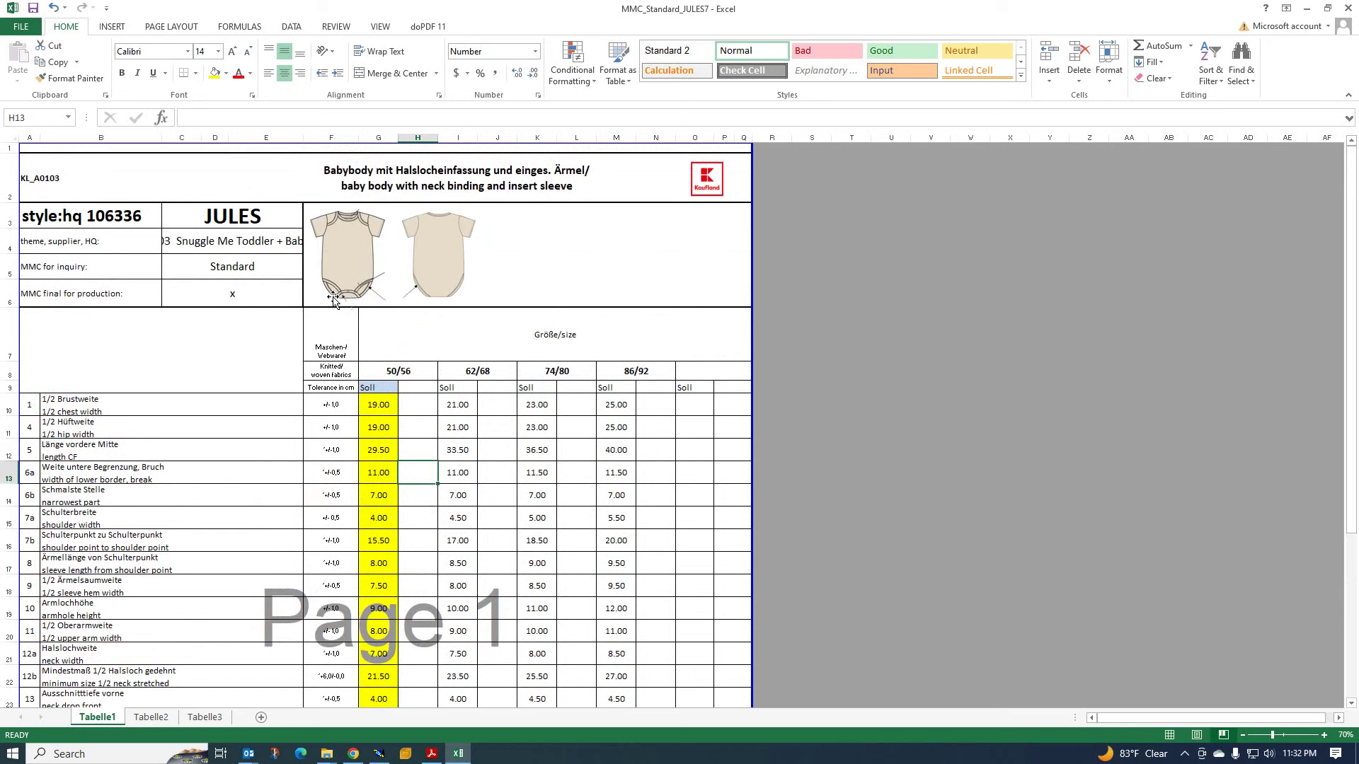
scroll(283, 330, down, 3)
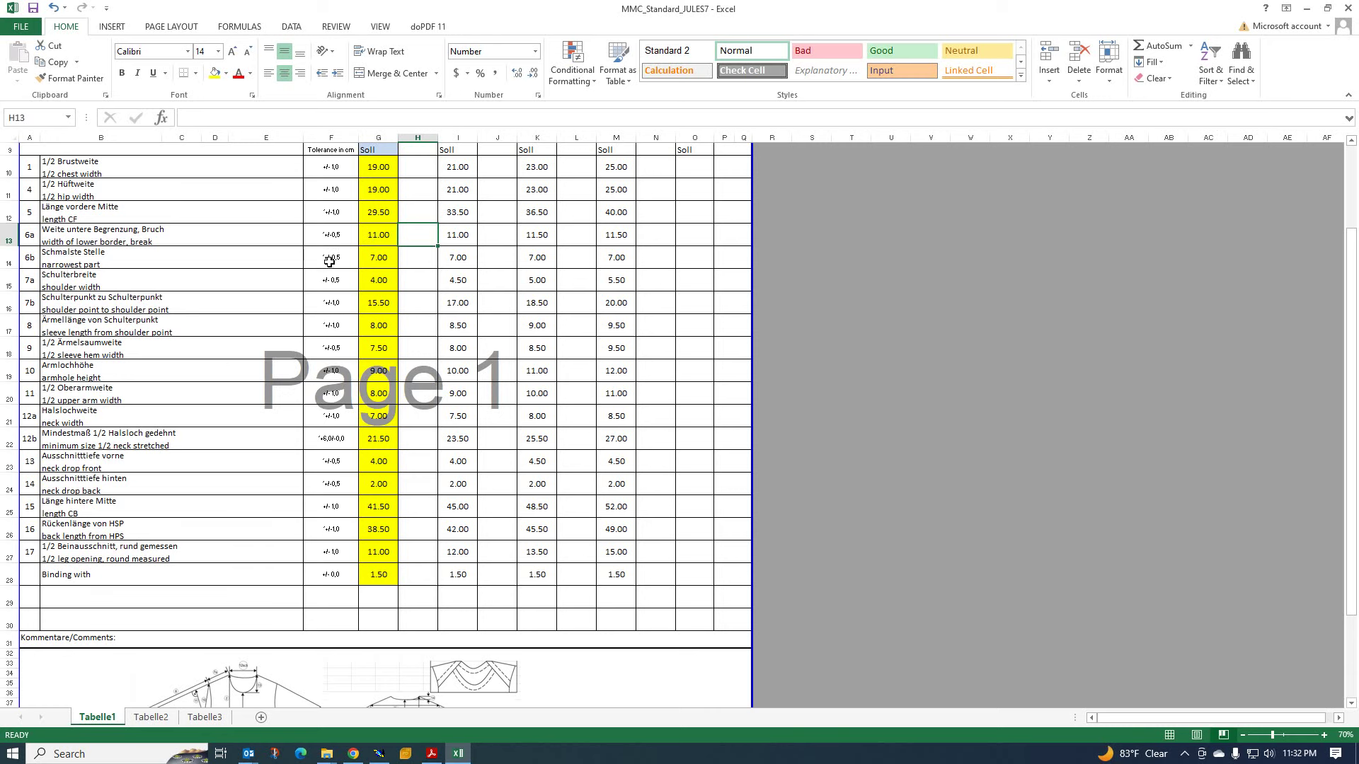
scroll(341, 263, up, 3)
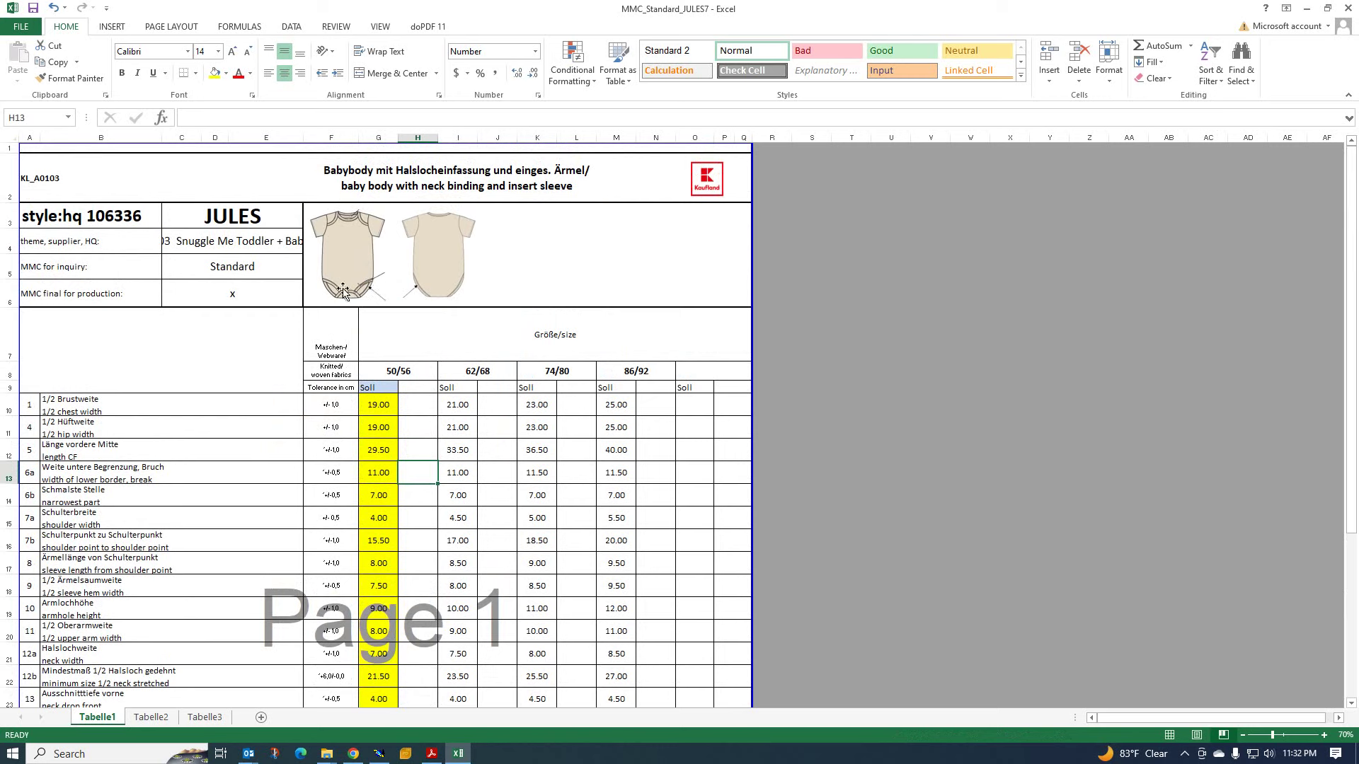
click(428, 756)
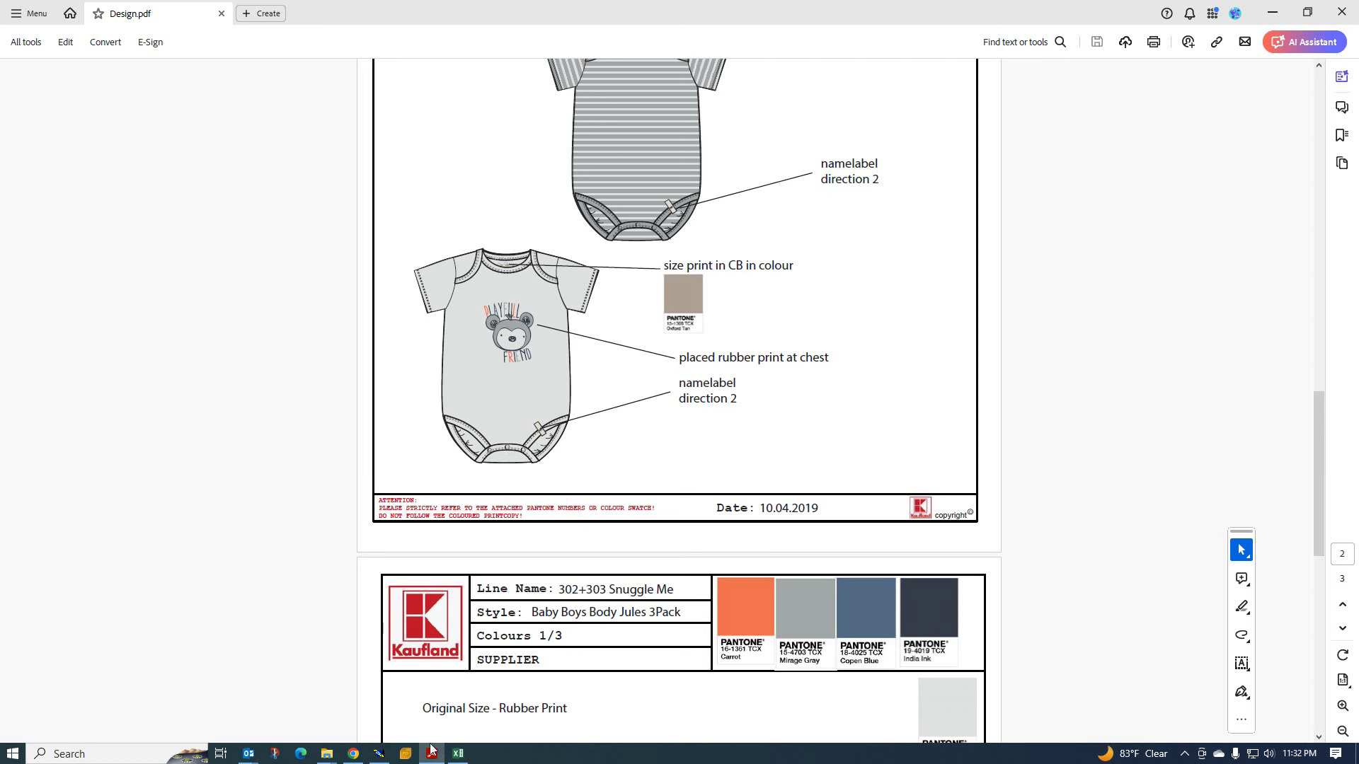
click(458, 754)
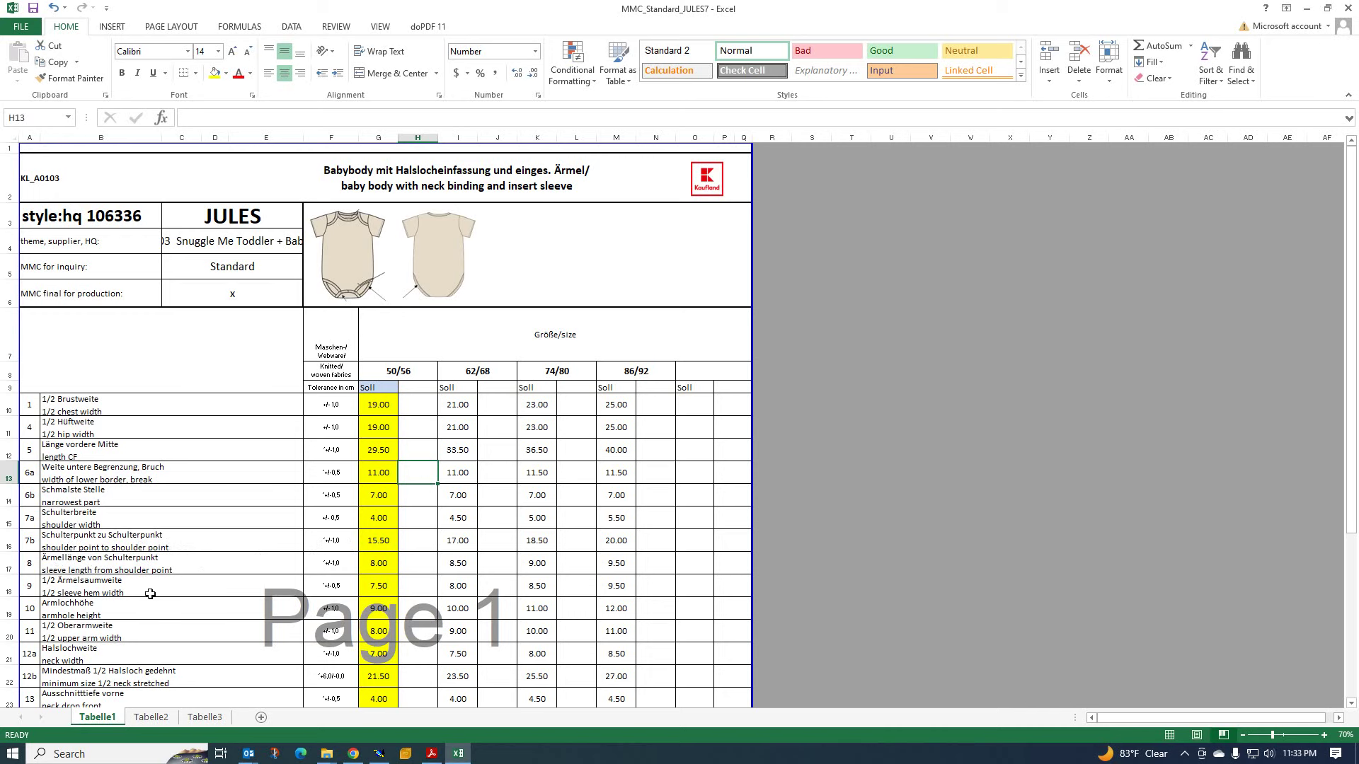
- Examine the numbered measuring points on the front and back bodysuit sketches below the size chart
scroll(171, 578, down, 3)
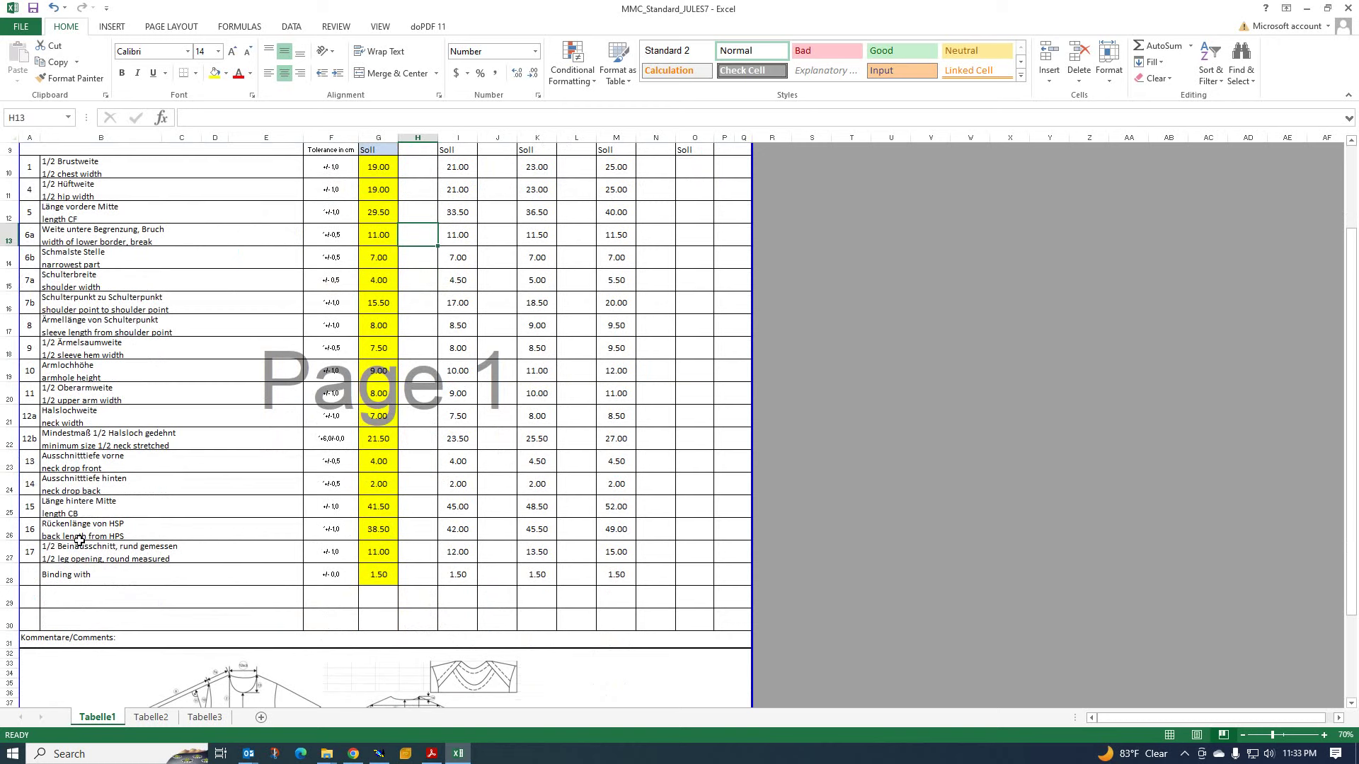
scroll(368, 546, down, 3)
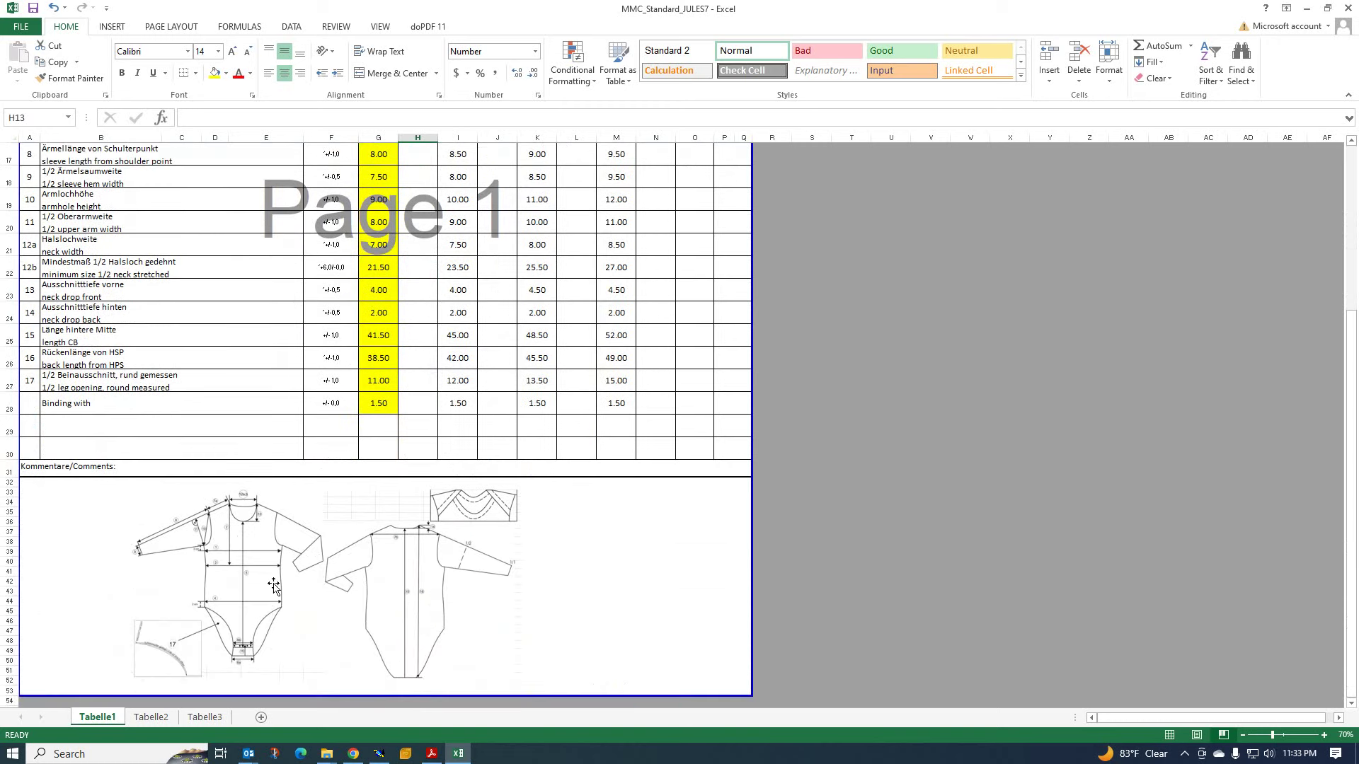
scroll(286, 548, down, 3)
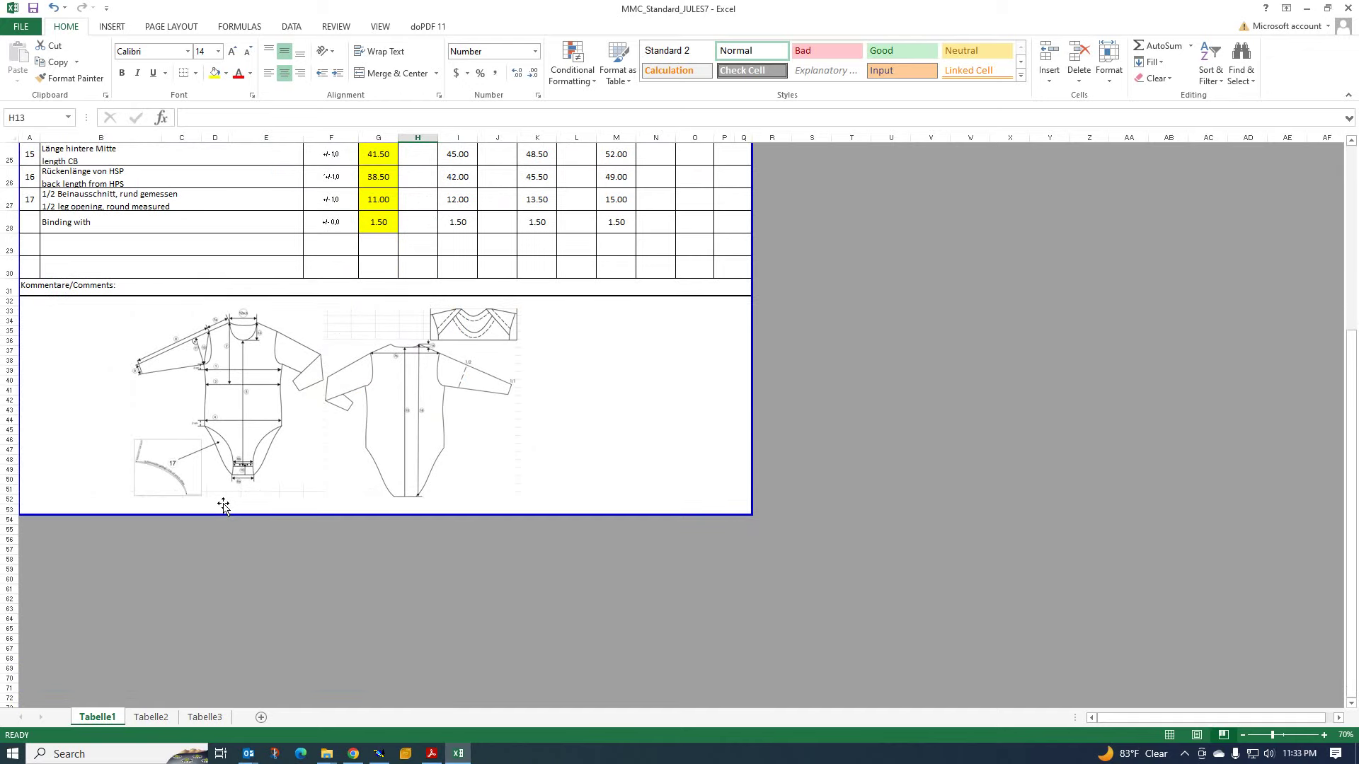
ctrl+scroll(223, 505, up, 2)
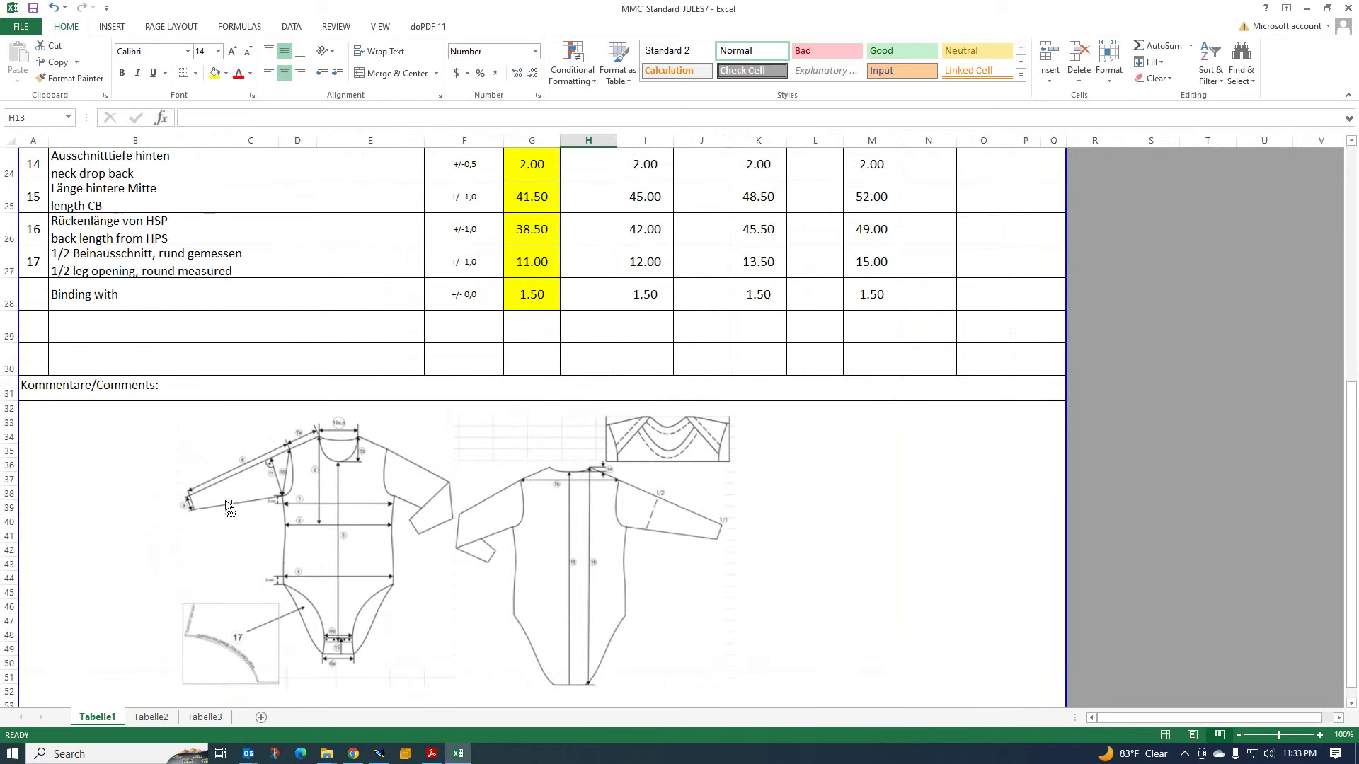
ctrl+scroll(225, 500, up, 2)
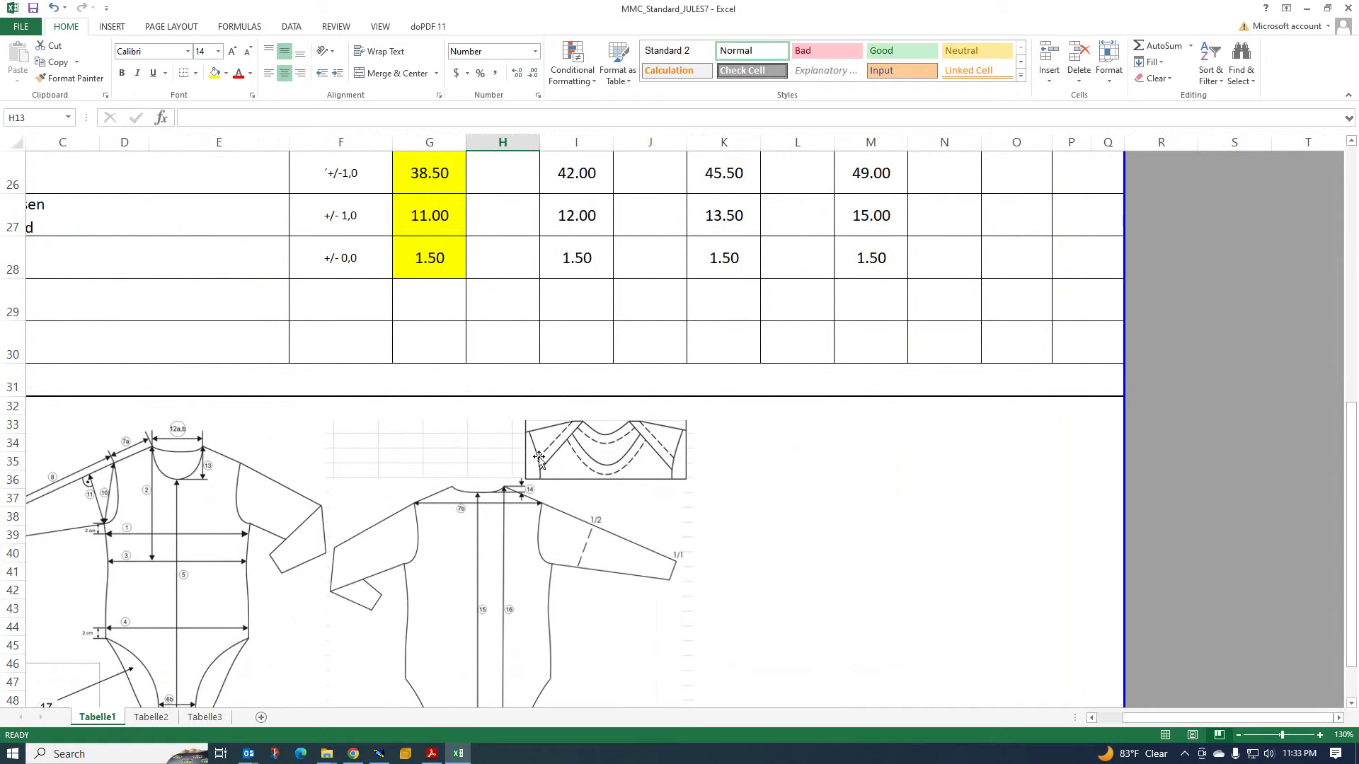
scroll(539, 459, down, 3)
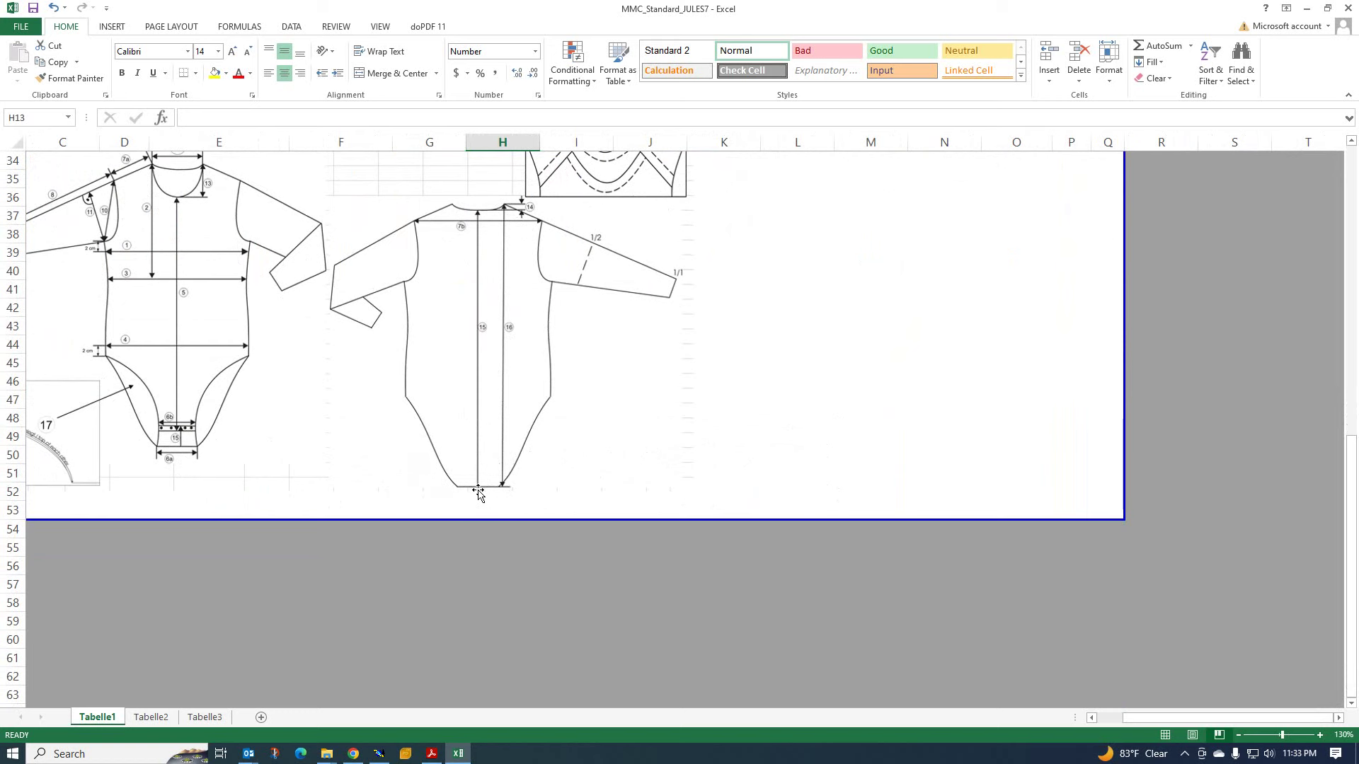
scroll(464, 460, up, 11)
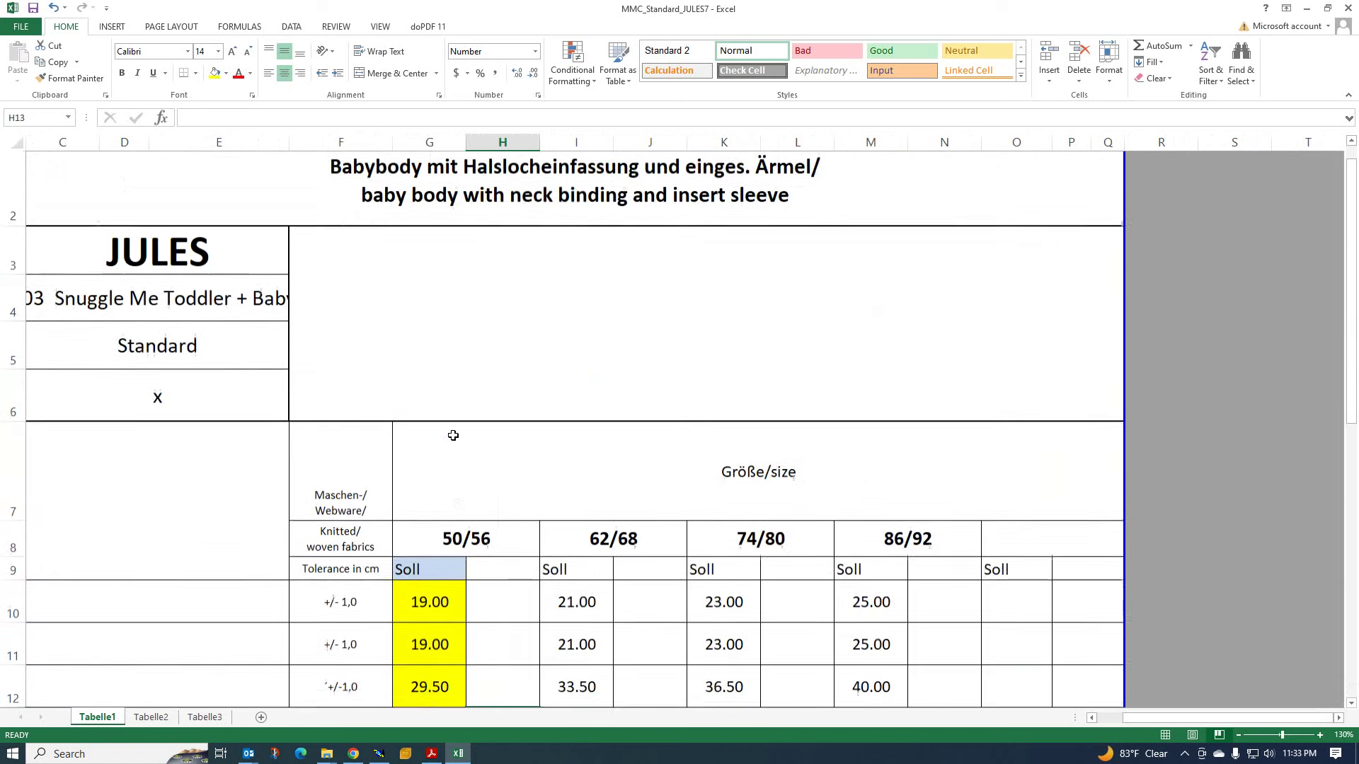
scroll(453, 435, up, 1)
ctrl+scroll(448, 437, down, 2)
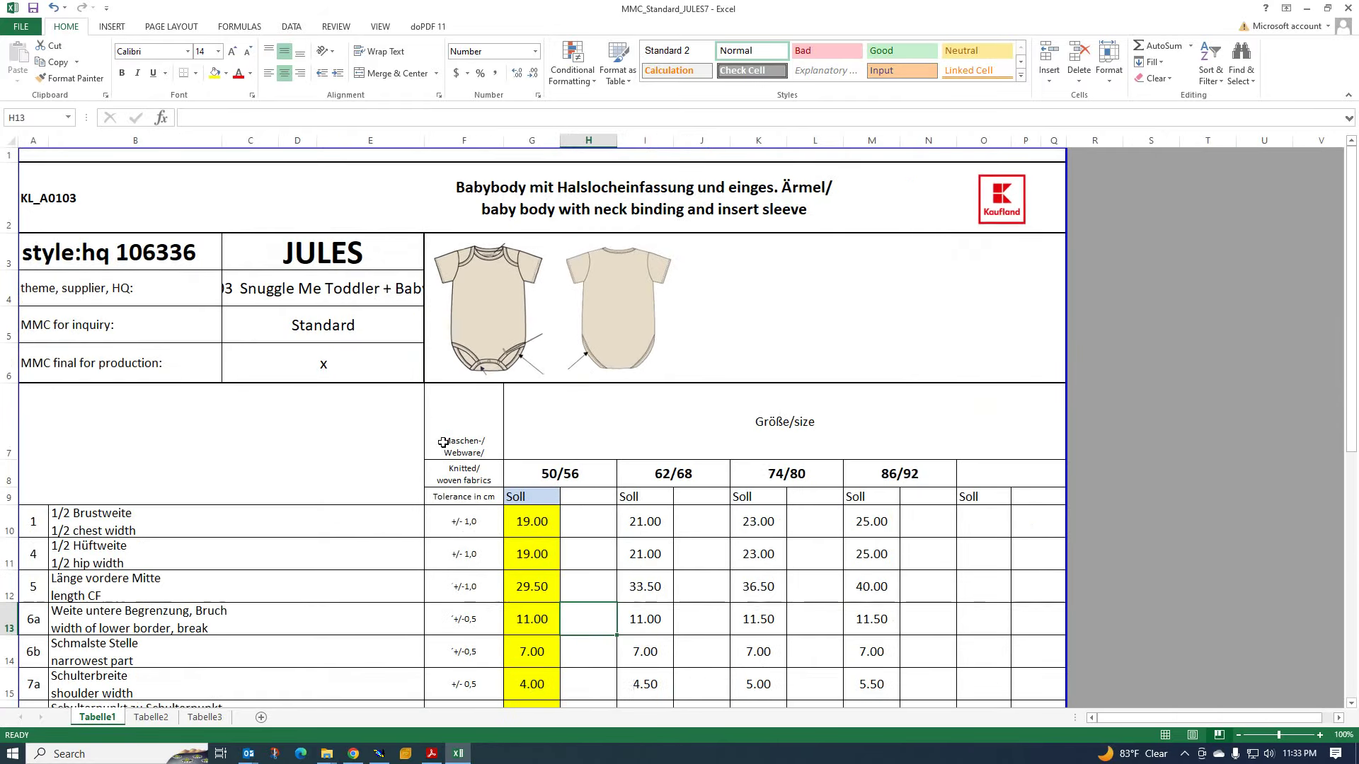
- Review the 50/56 width and length measurements, especially chest width and centre back length, against the numbered sketches
scroll(418, 454, down, 3)
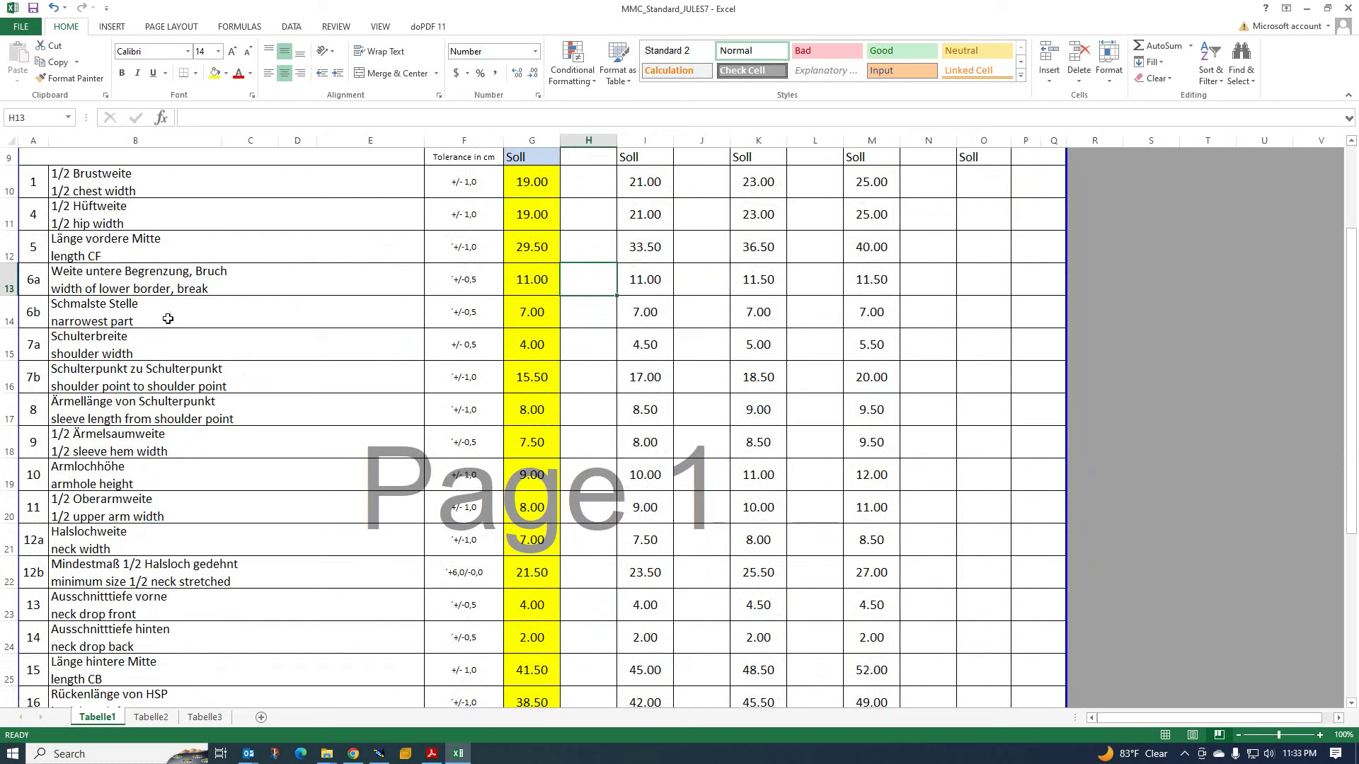
scroll(472, 420, down, 3)
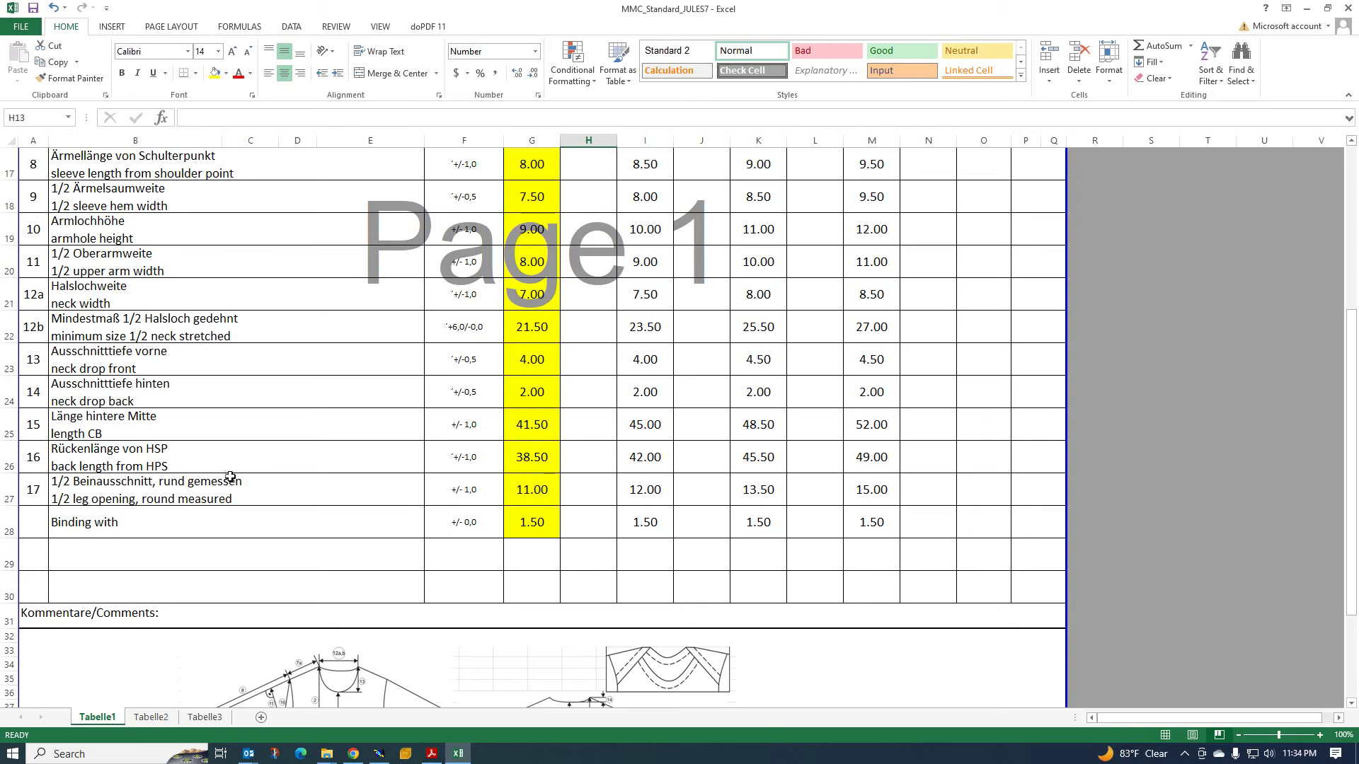
scroll(293, 478, down, 3)
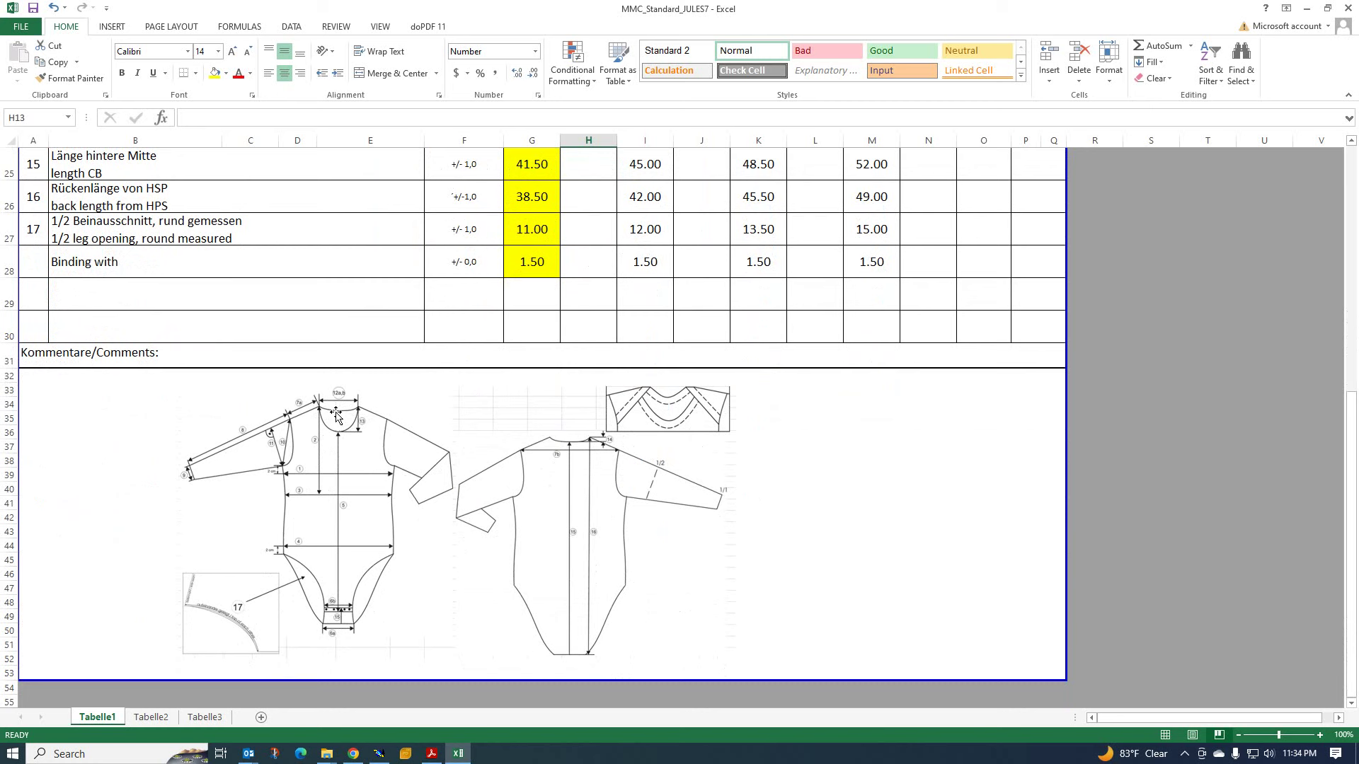
scroll(413, 410, up, 3)
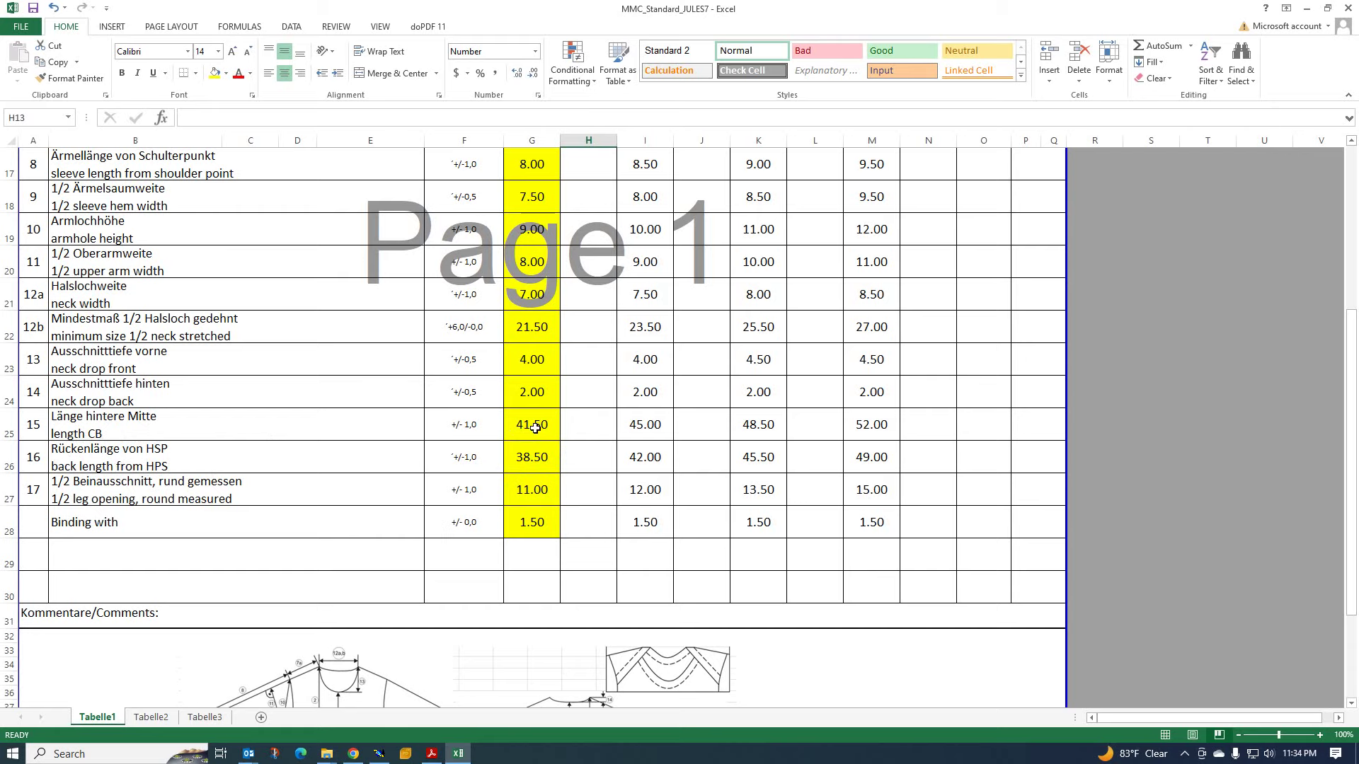
scroll(535, 427, down, 5)
scroll(369, 400, up, 3)
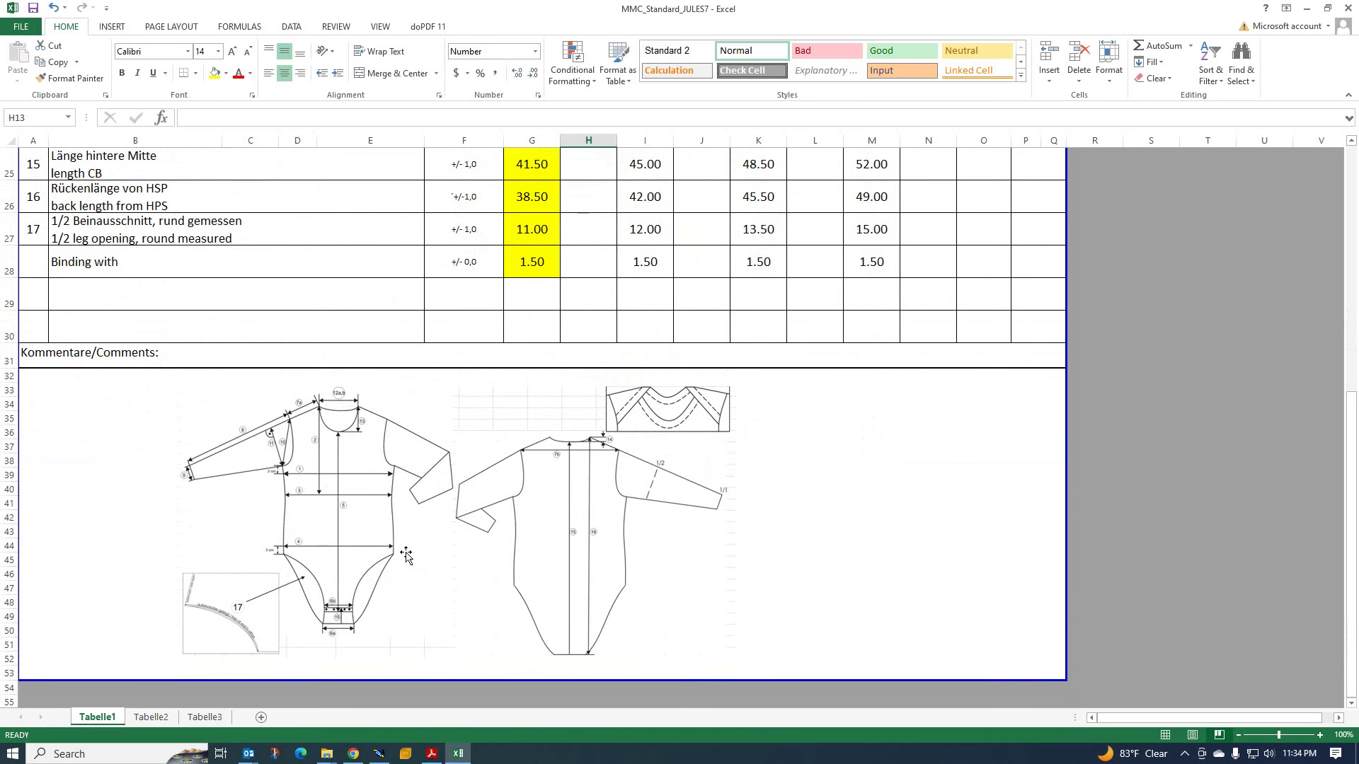
scroll(410, 521, up, 3)
scroll(426, 463, up, 3)
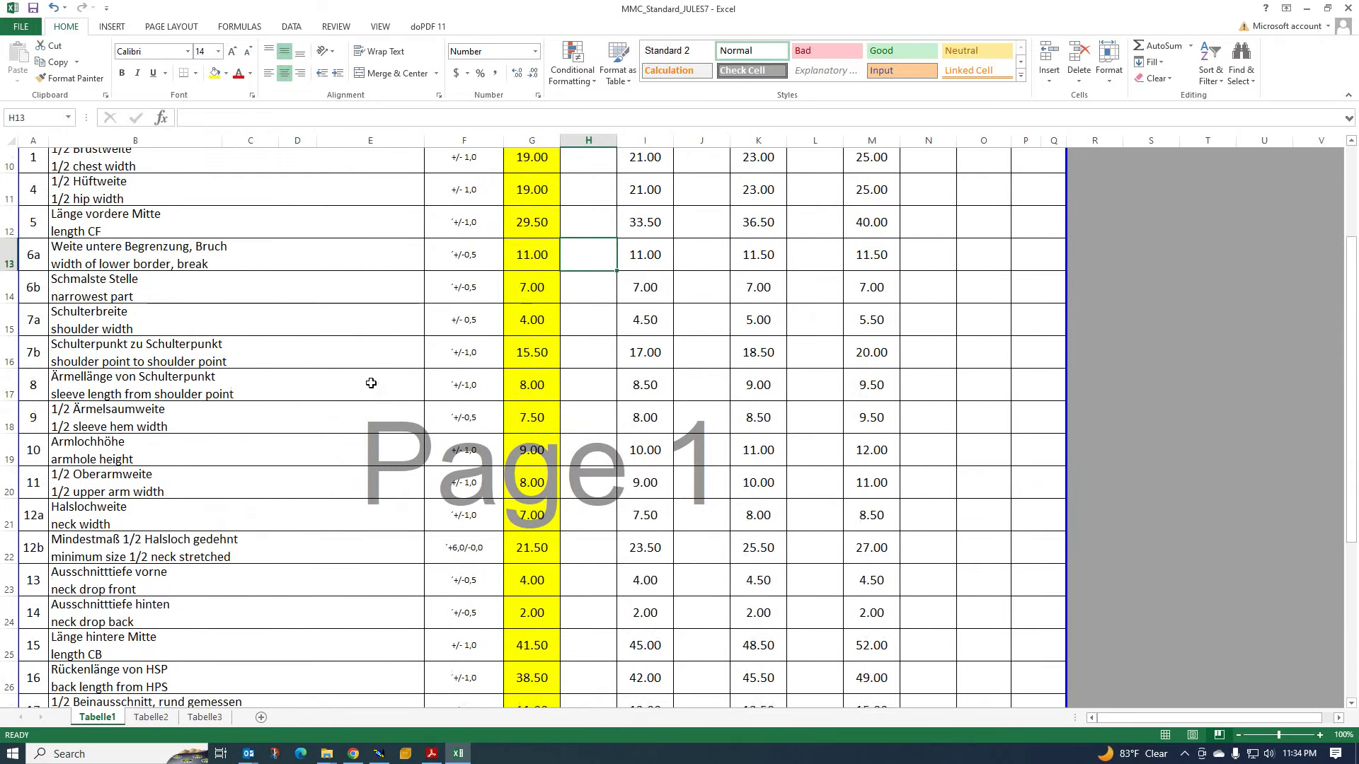
scroll(343, 411, down, 3)
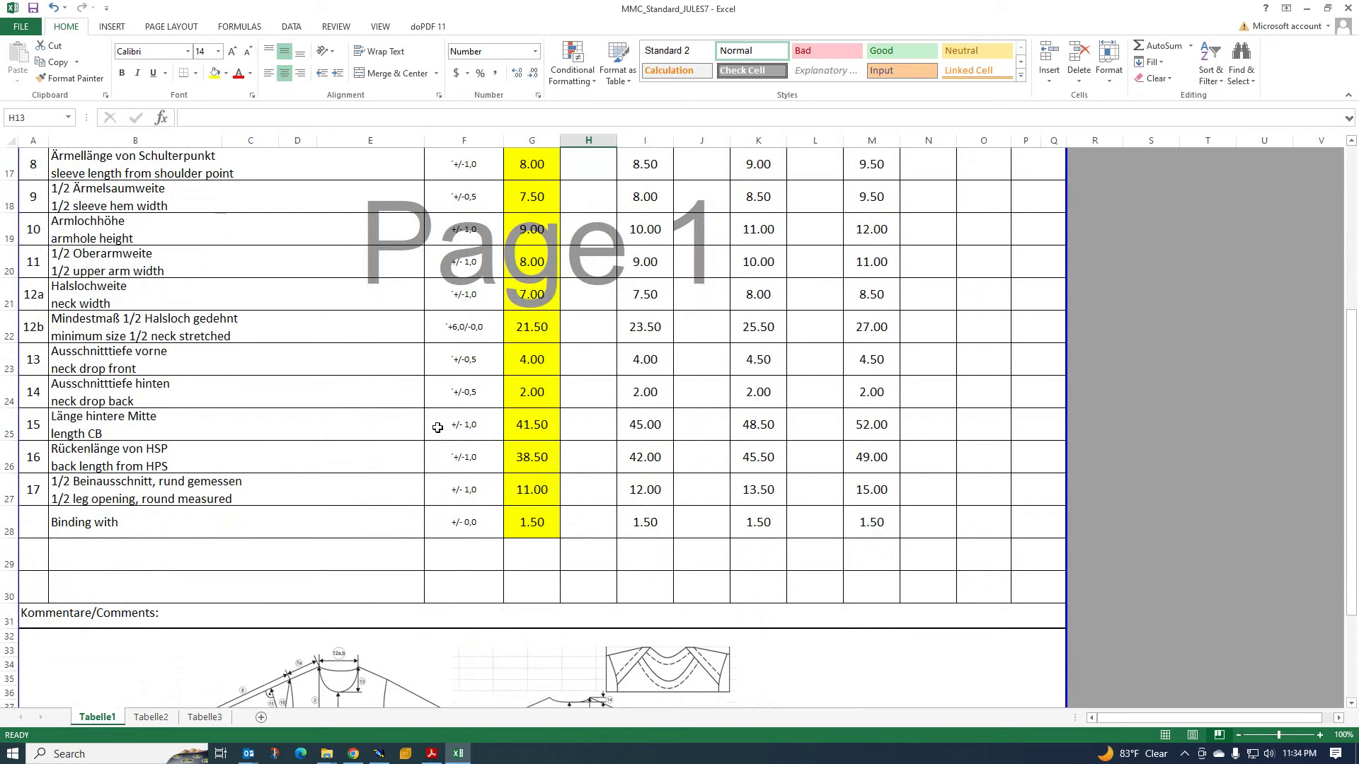
scroll(437, 427, up, 3)
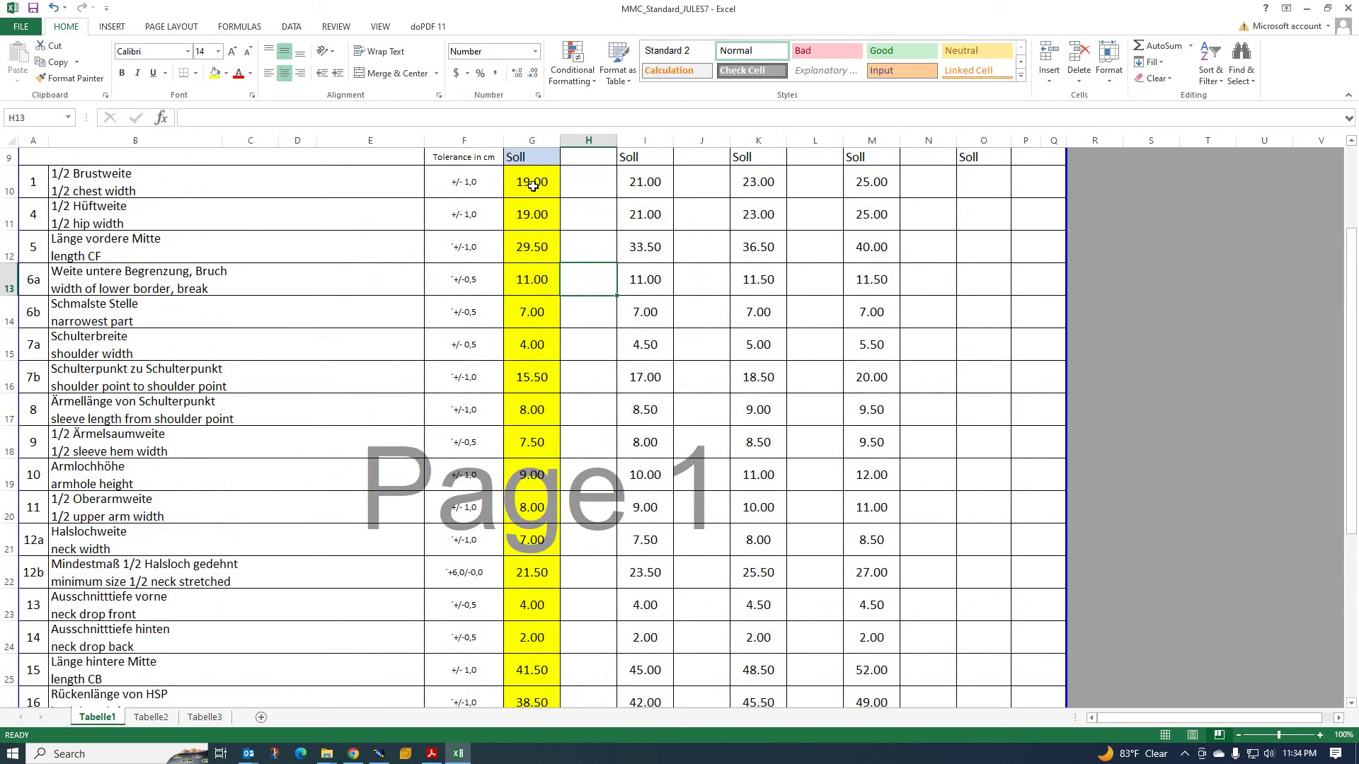
scroll(498, 283, down, 3)
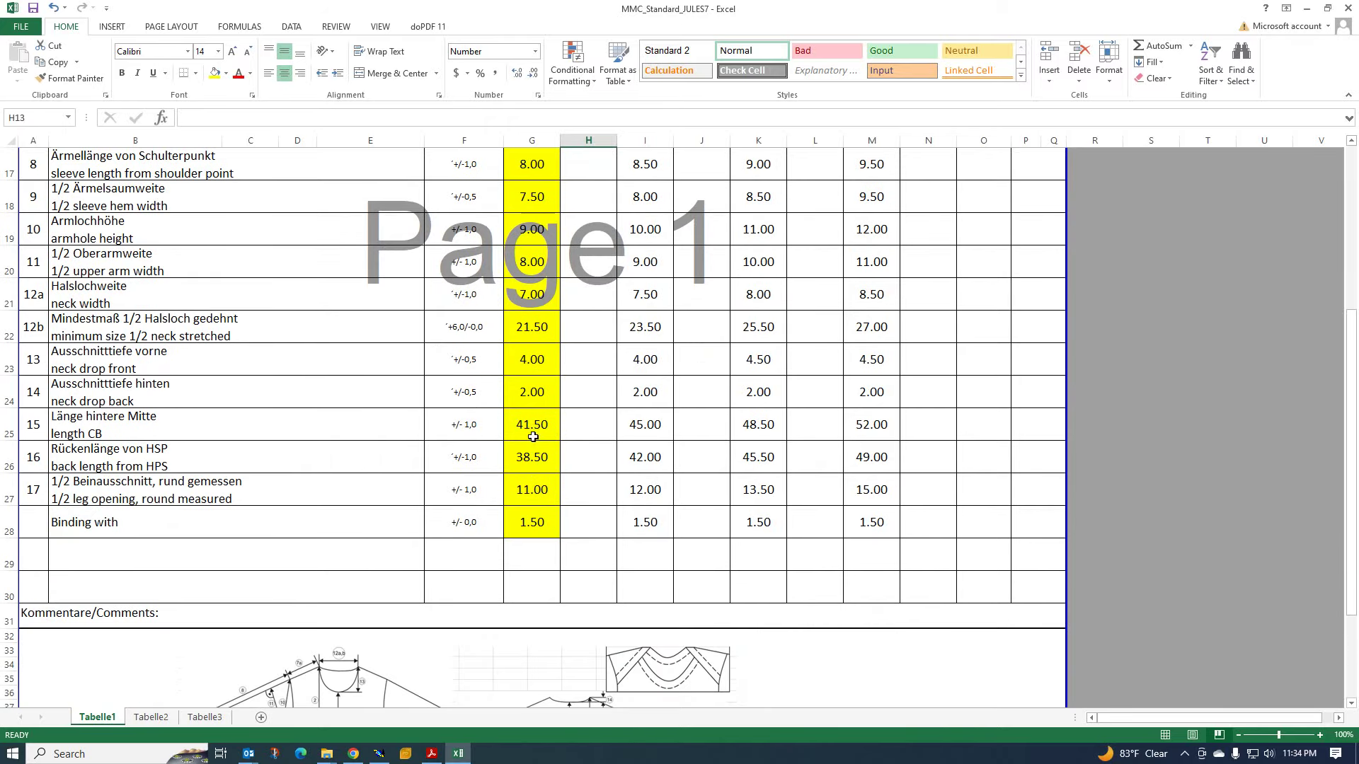
scroll(532, 433, up, 3)
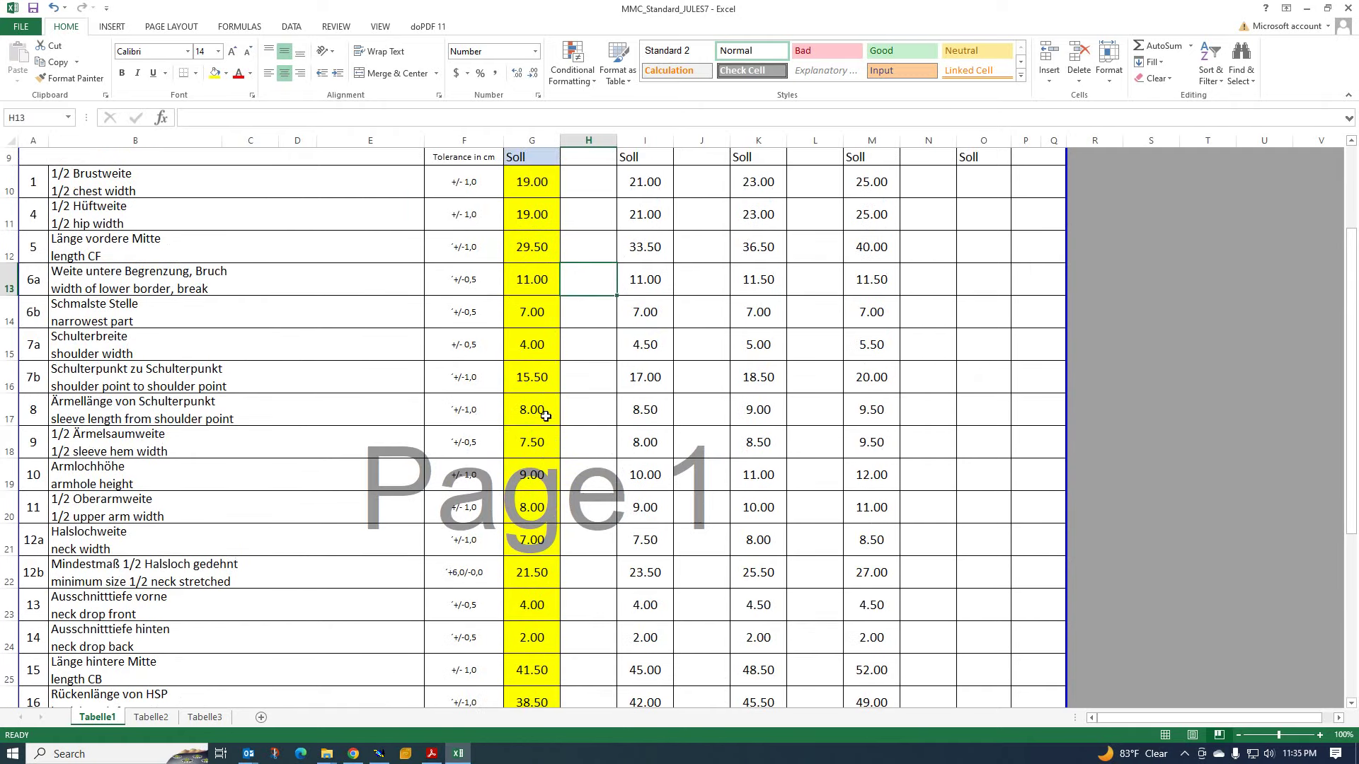
scroll(519, 419, down, 3)
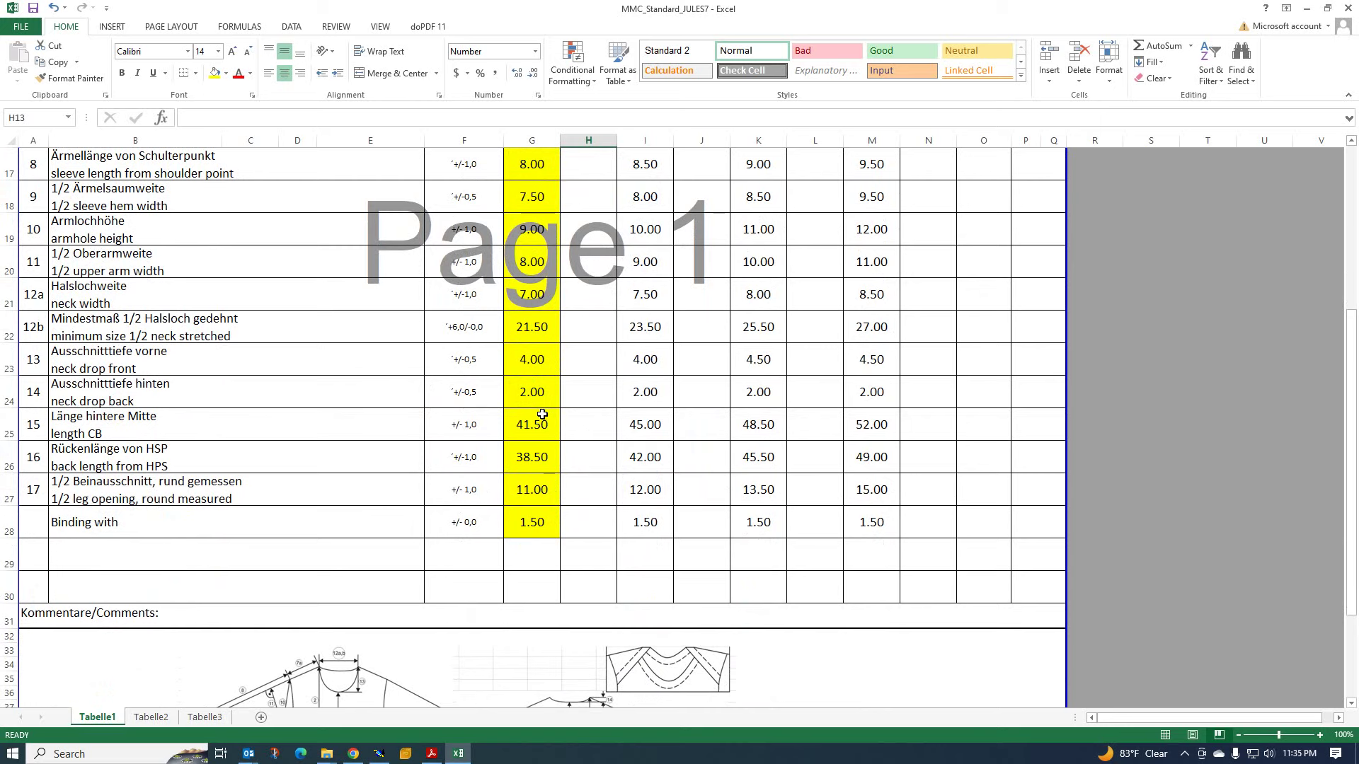
scroll(538, 407, up, 6)
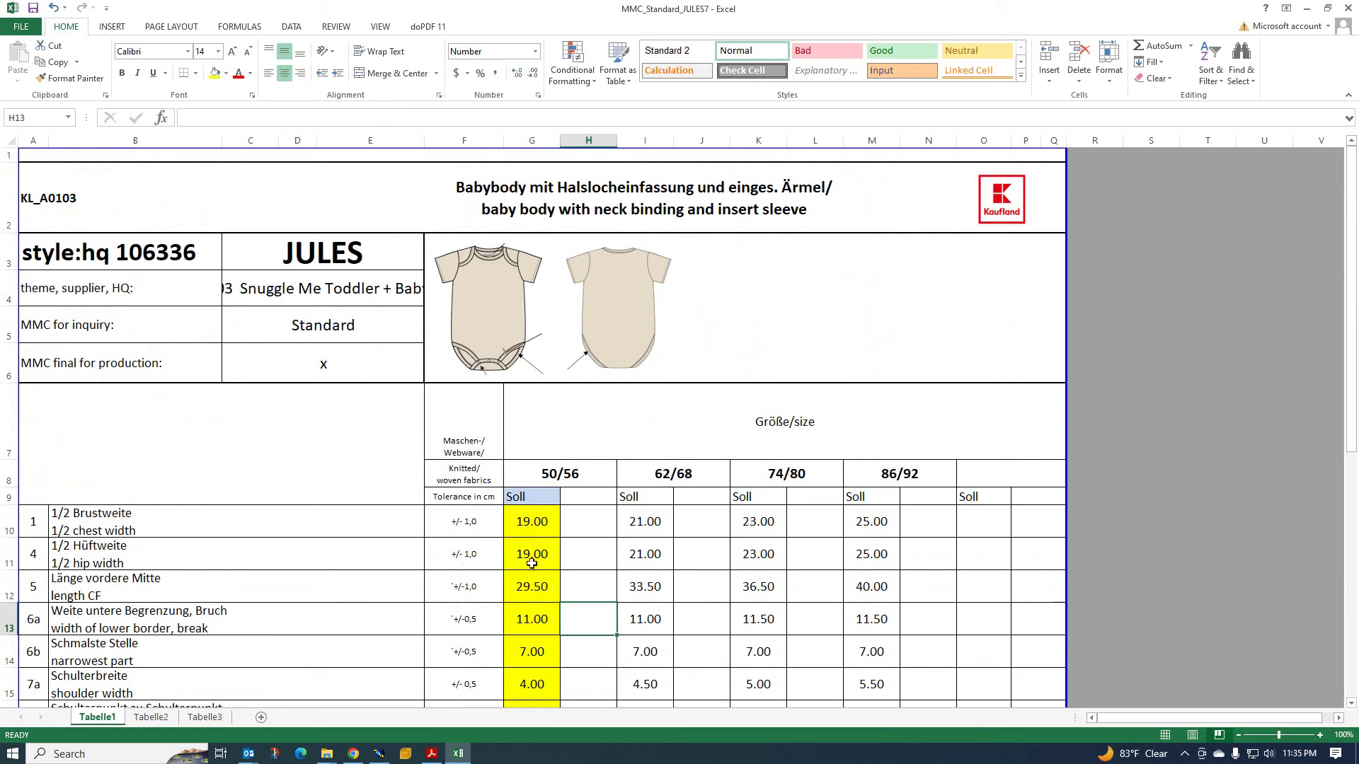
- Switch to Modaris and draw a freehand rectangle about 2.5 inches high on the blank sheet
click(377, 755)
click(435, 253)
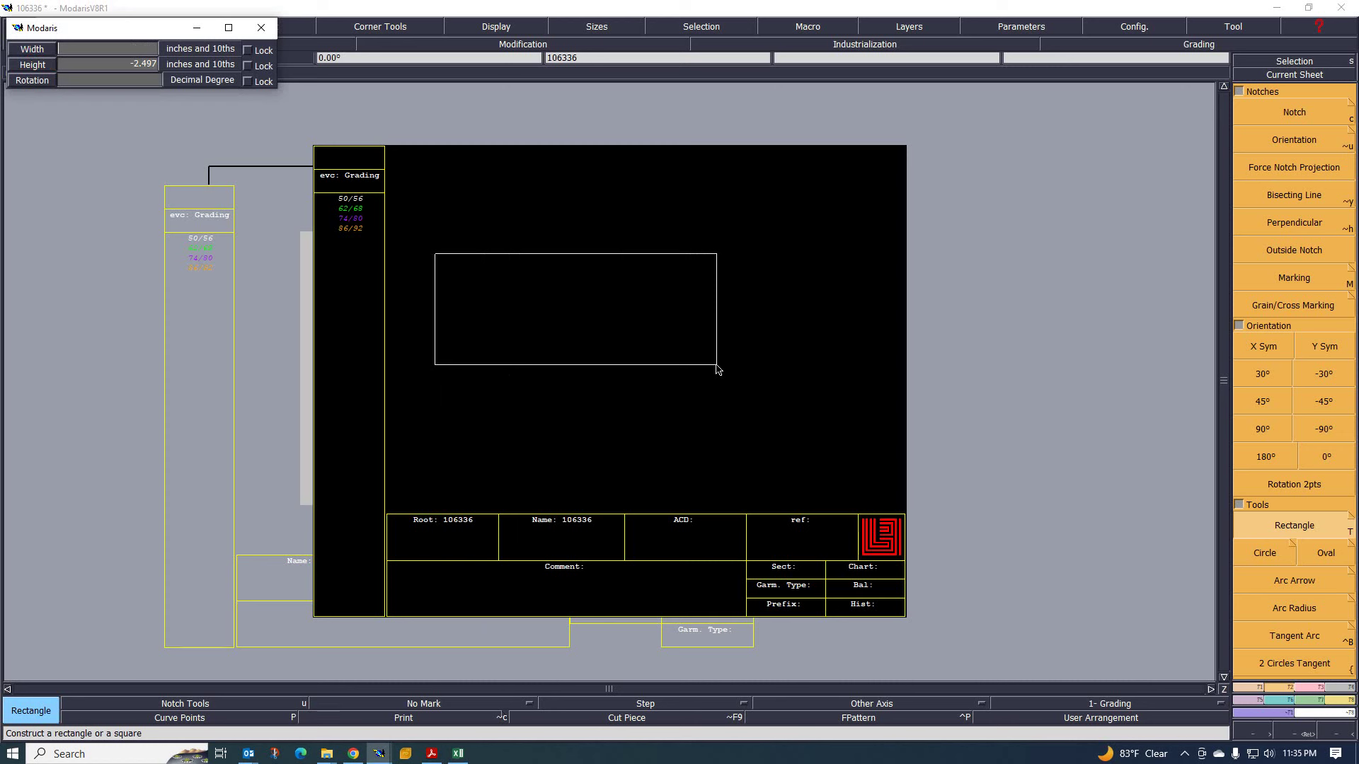
click(717, 365)
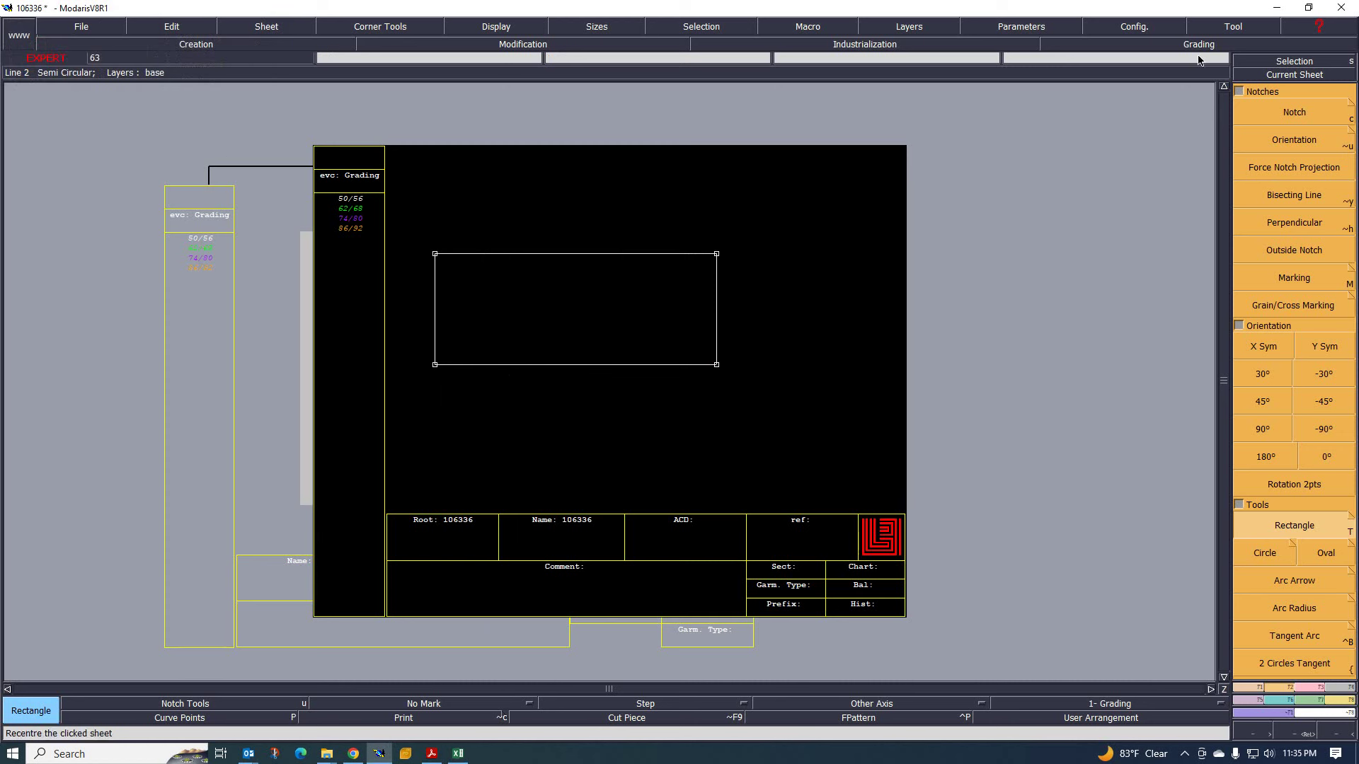
- Change the length unit to cm and undo the freehand rectangle
click(1030, 28)
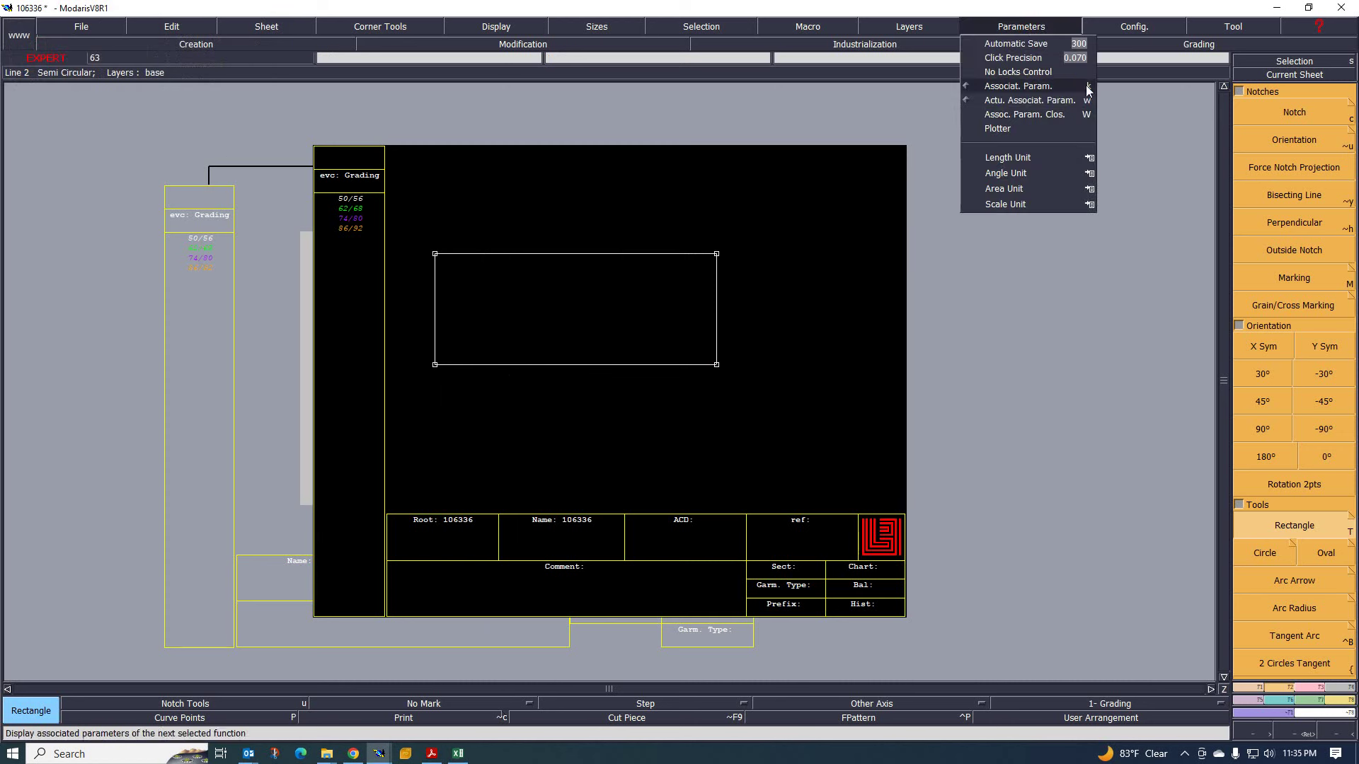
mouse_move(1088, 157)
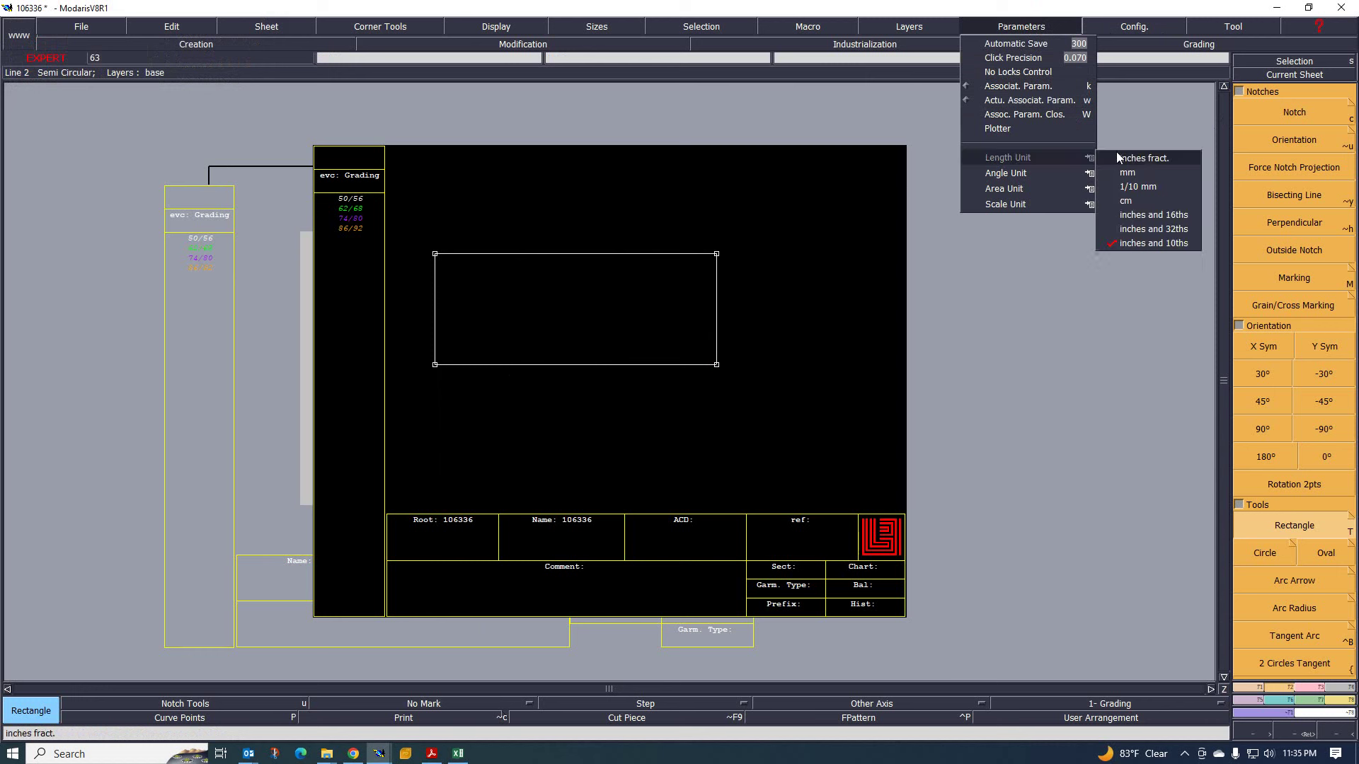
click(1129, 200)
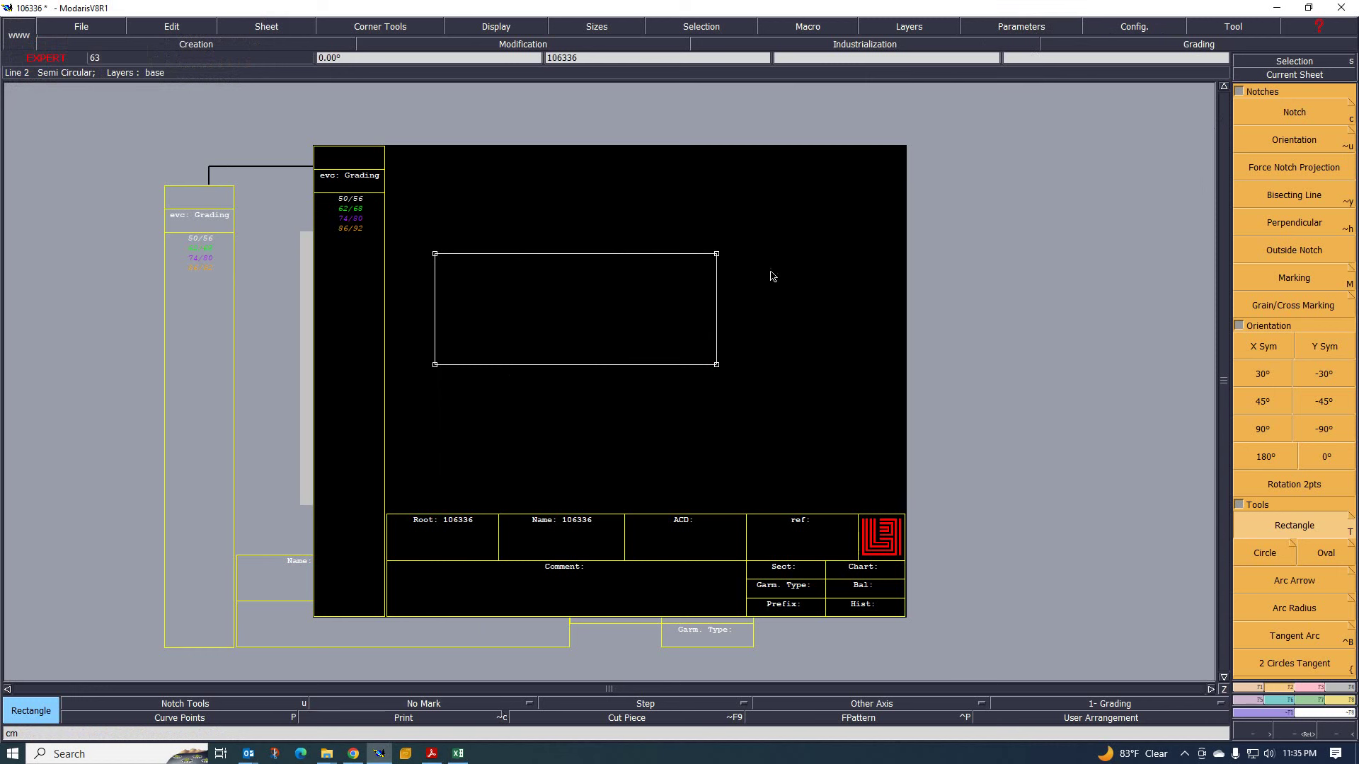
key(ctrl+z)
- Draw a rectangle on the sheet with a width of 53.5 cm and a height of -9.5 cm
click(450, 273)
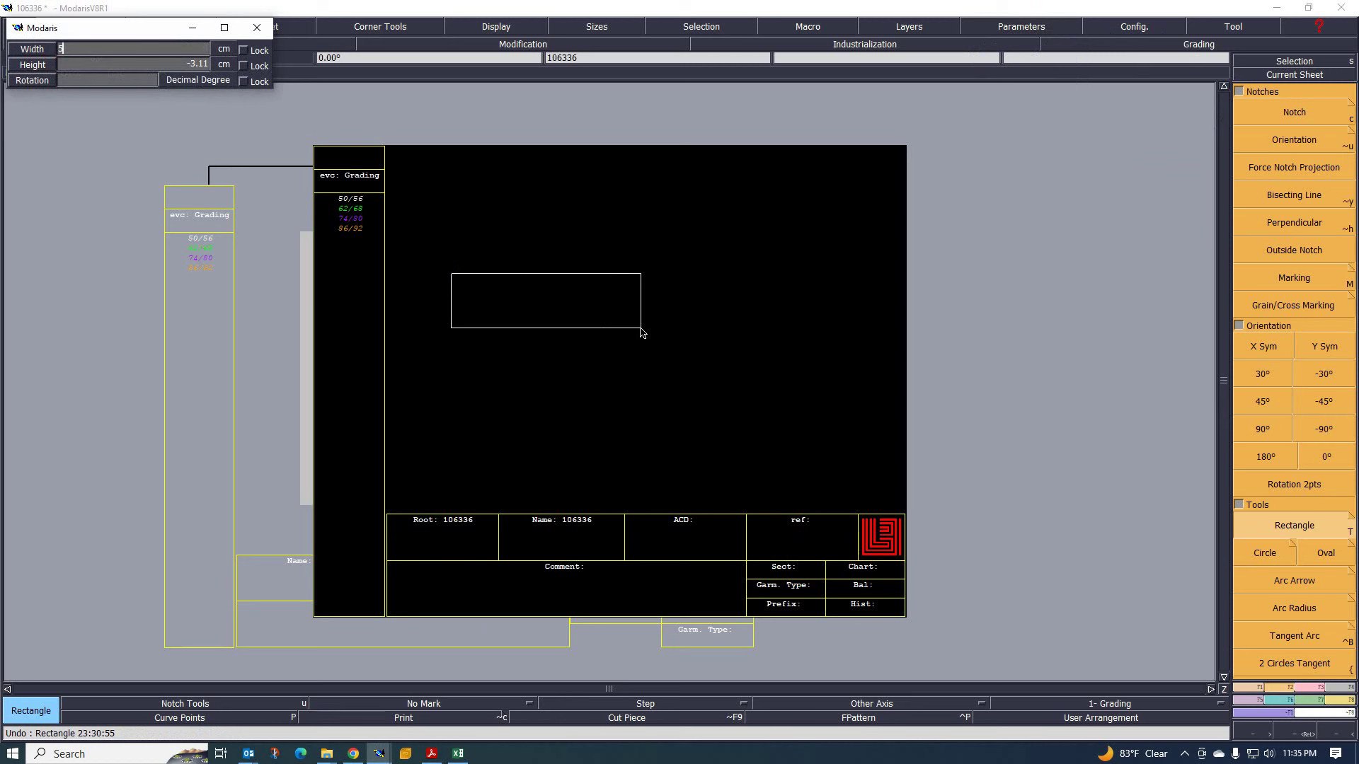
text(53.5)
key(Return)
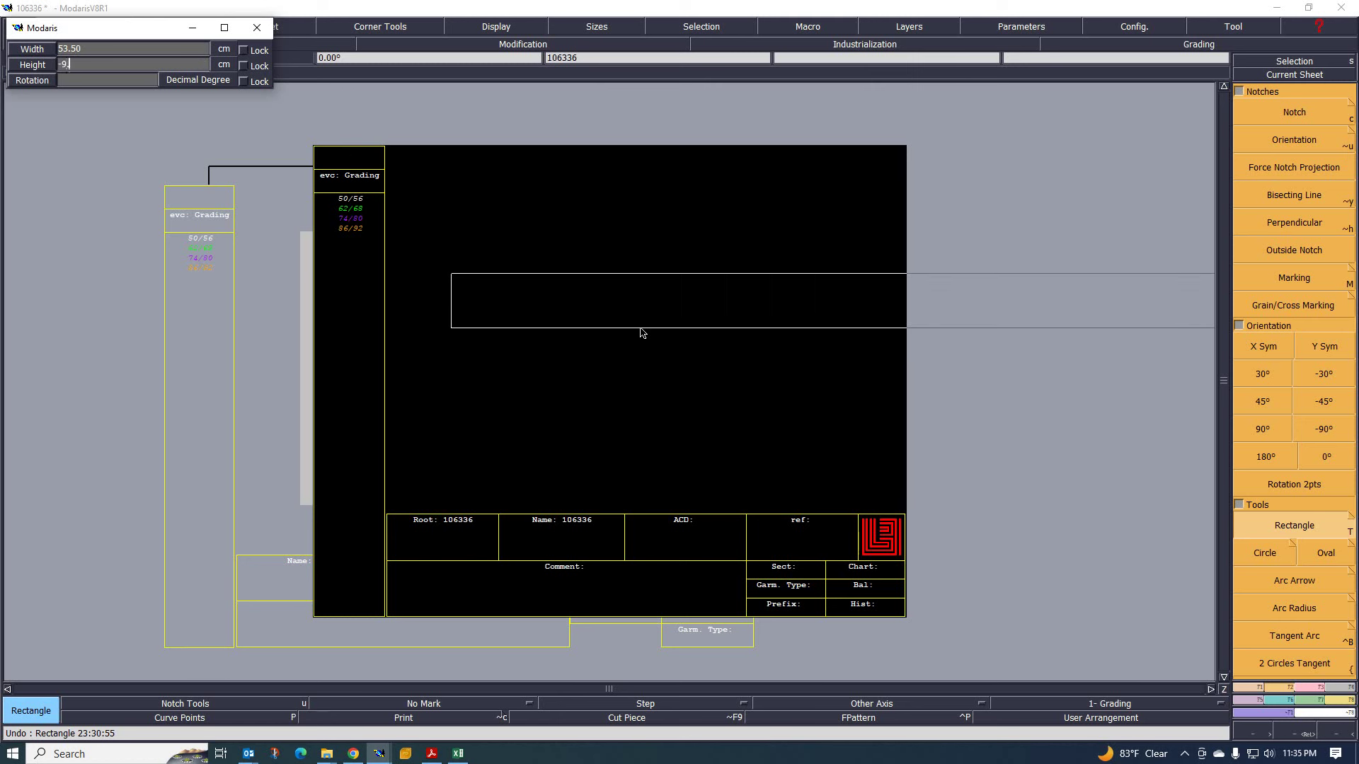
key(Return)
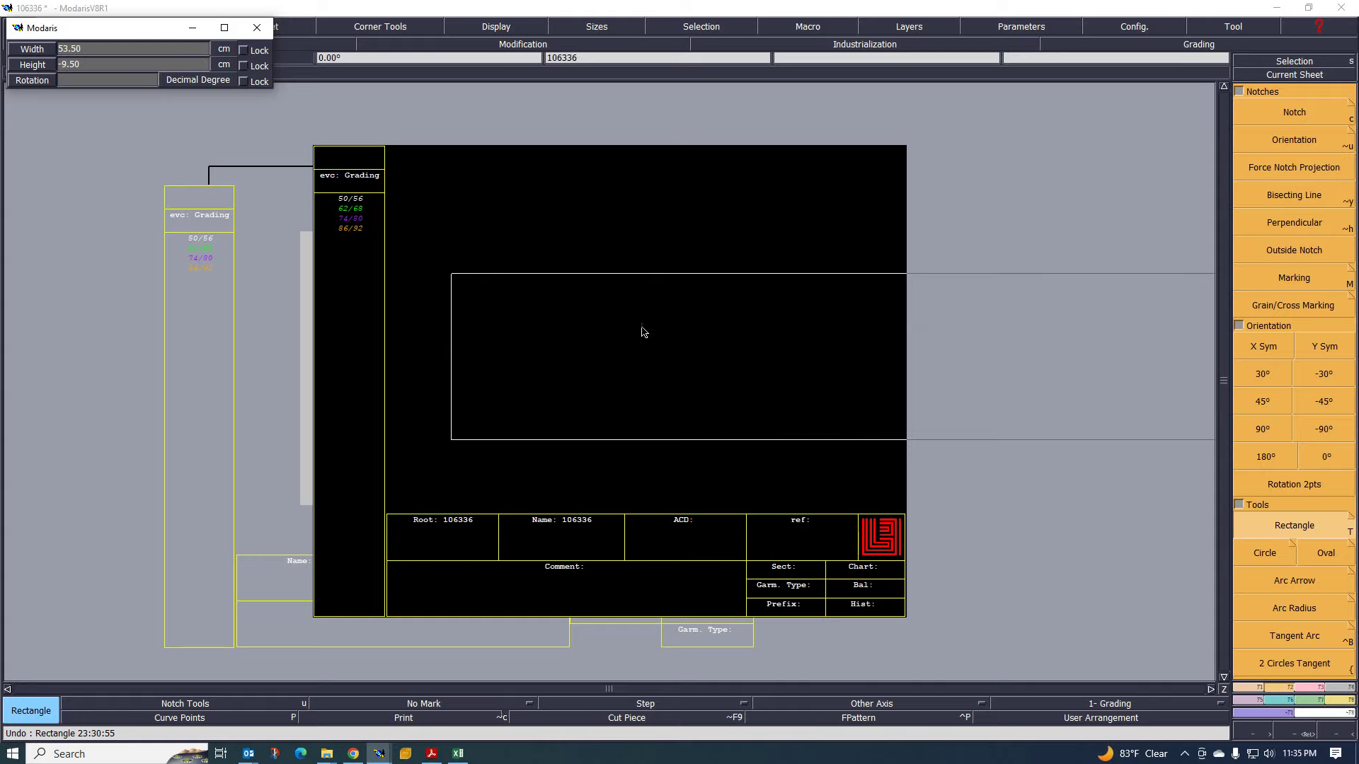
scroll(591, 333, down, 3)
scroll(697, 324, up, 4)
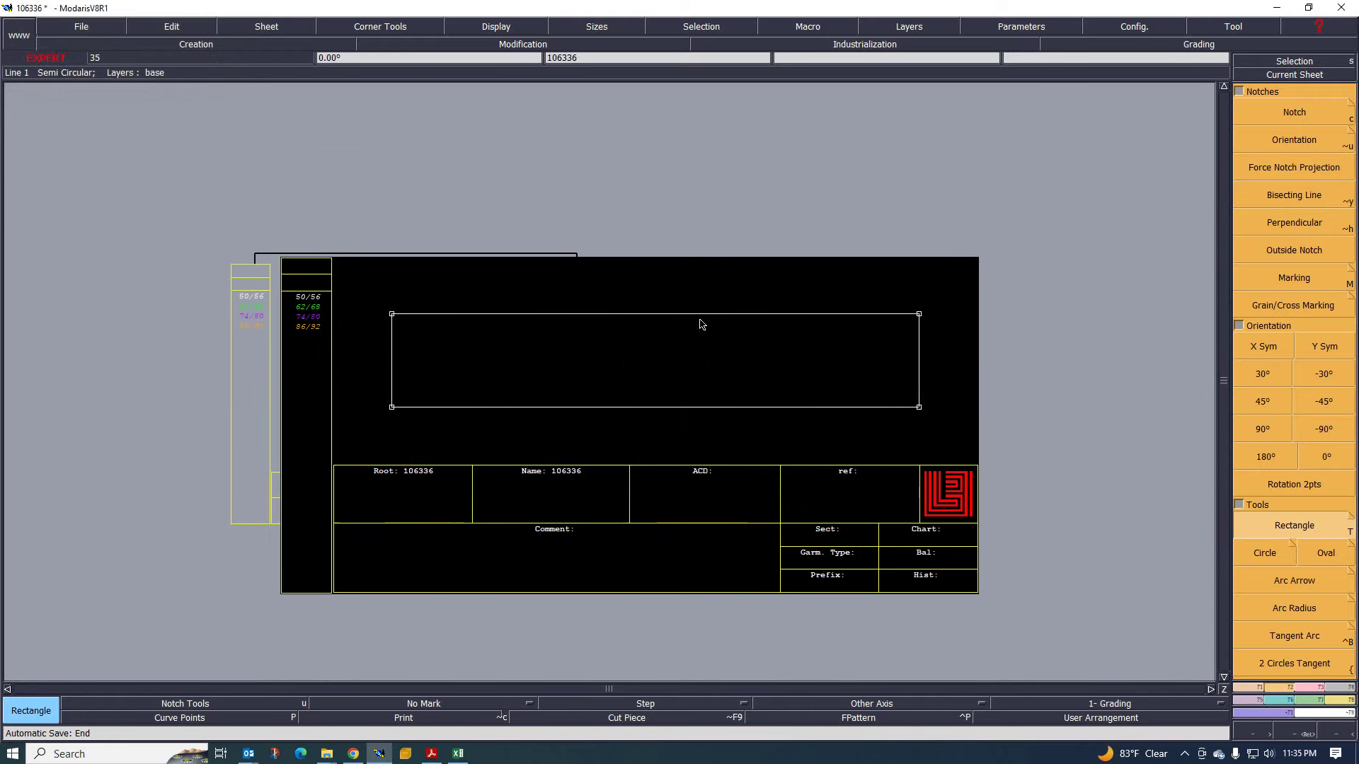
- Check the centre back length for size 50/56 in the Excel chart and return to Modaris
click(458, 754)
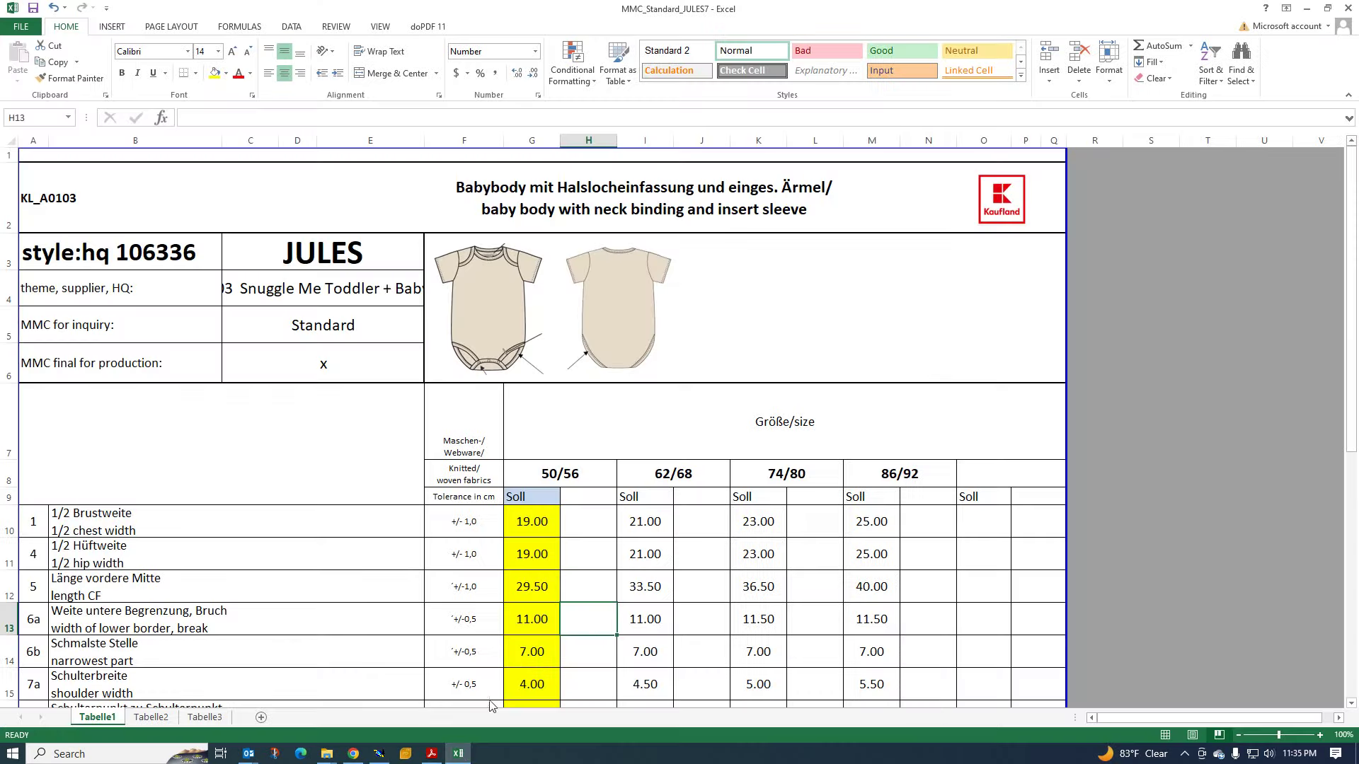
scroll(543, 640, down, 8)
scroll(577, 349, up, 3)
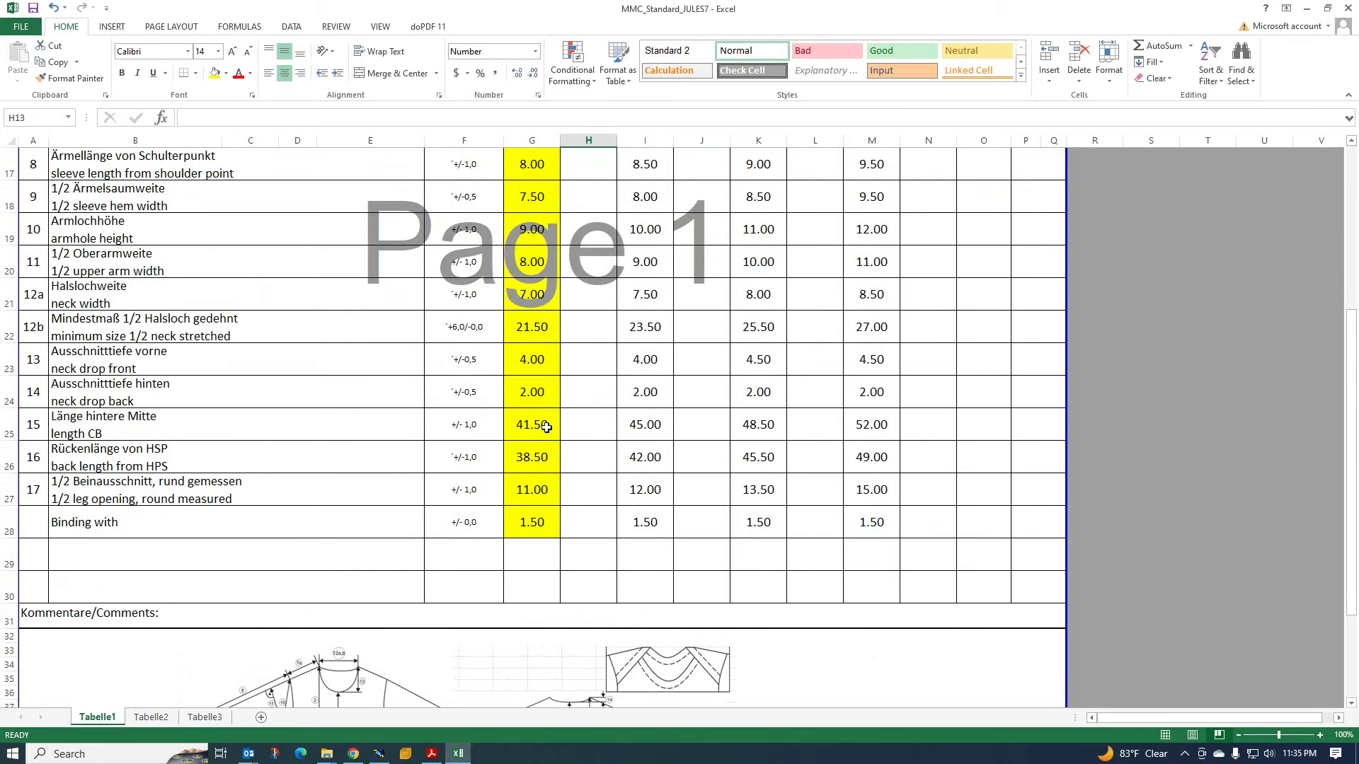
click(1307, 12)
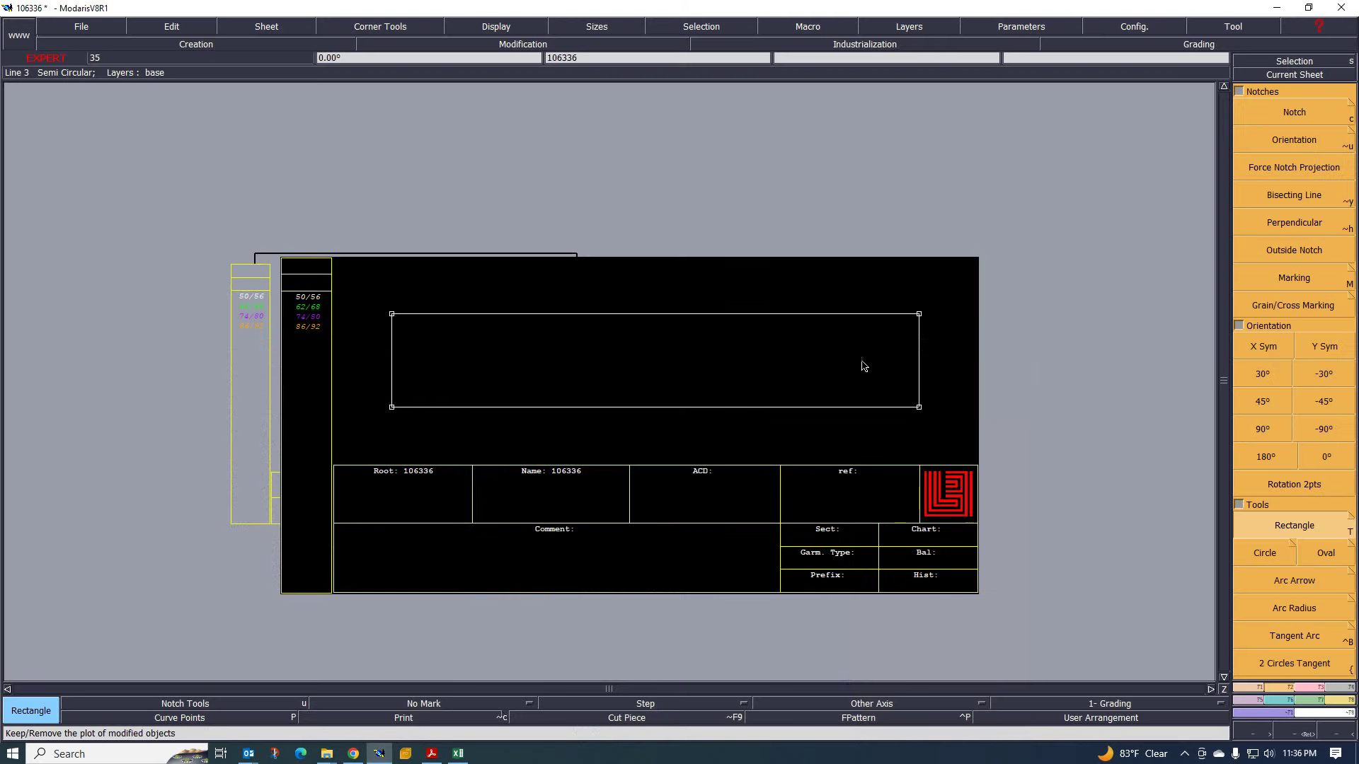
- Undo the last rectangle and draw a new one with a width of 43.5 cm and a height of -9.5 cm
key(ctrl+z)
drag(446, 340, 586, 400)
text(53.50)
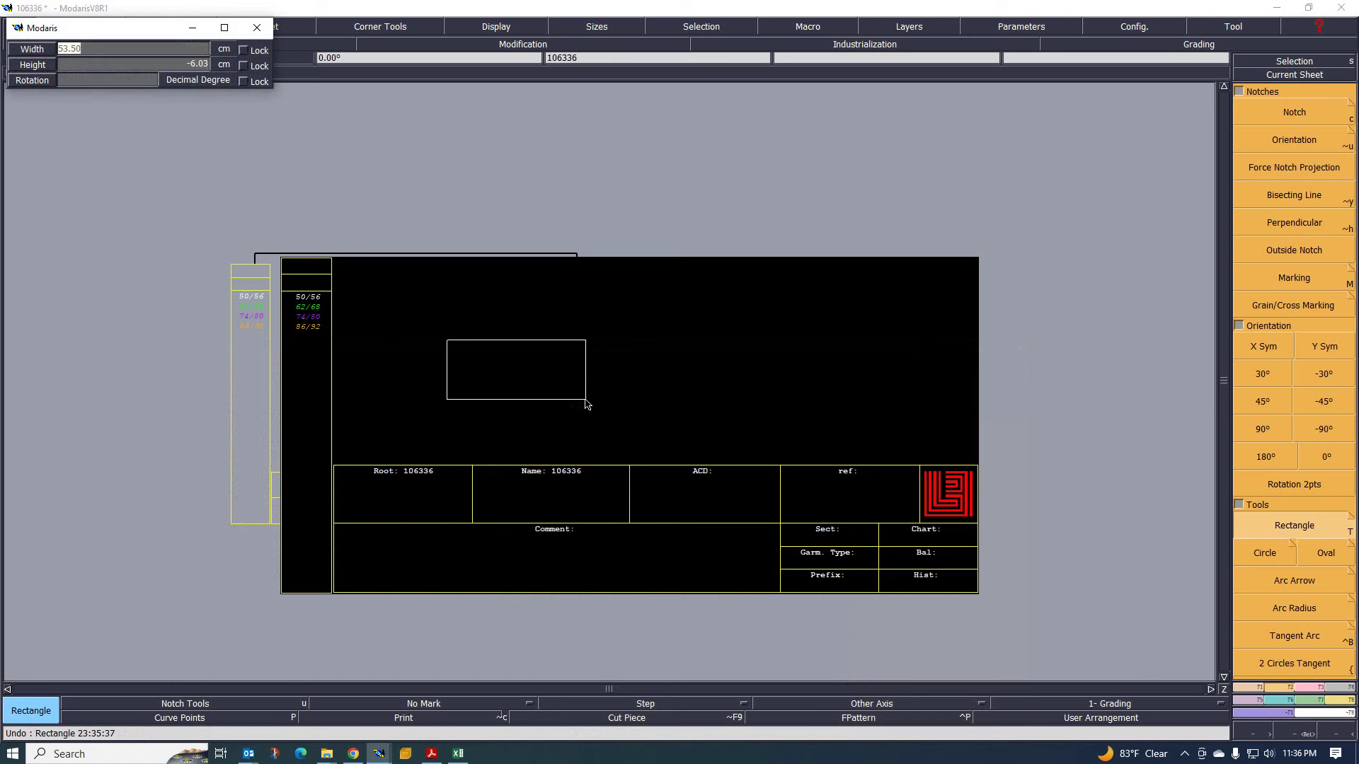
text(43.50)
key(Return)
key(BackSpace)
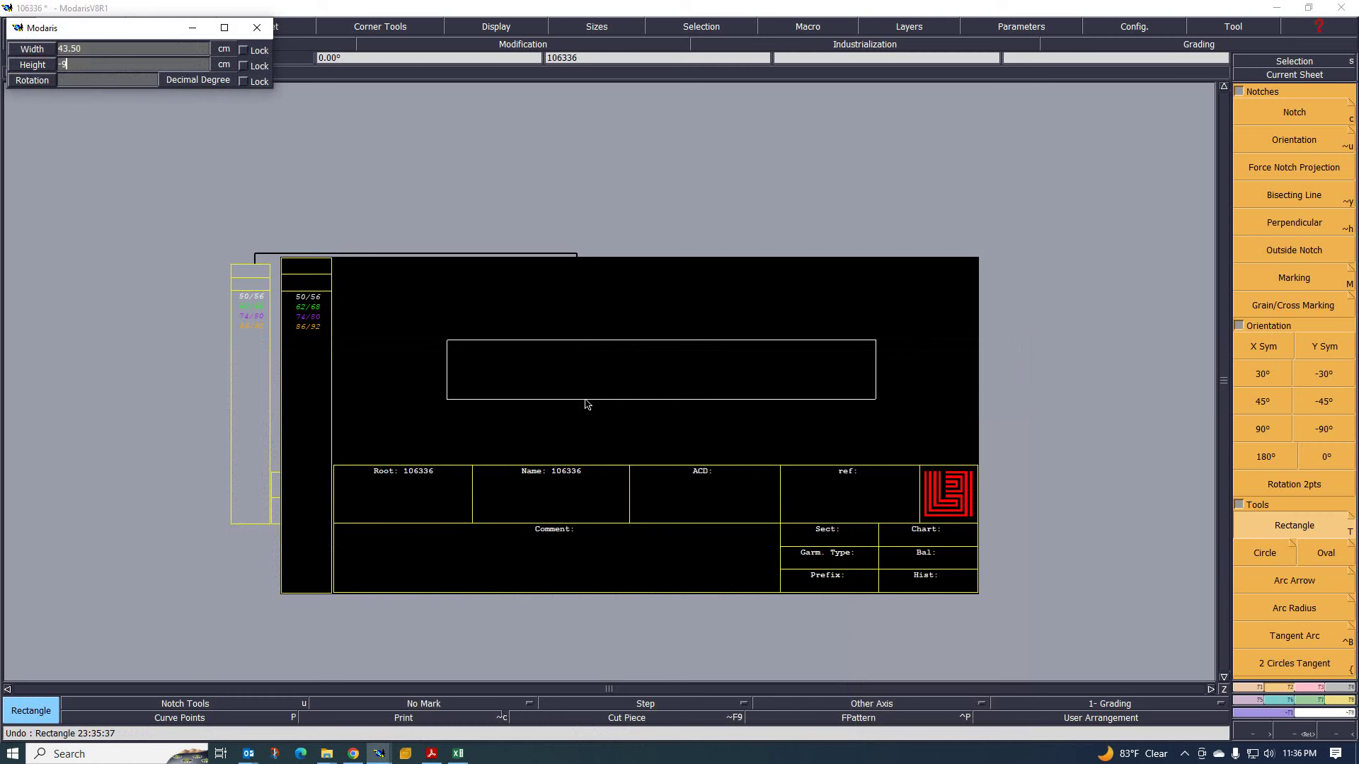
text(-9.5)
key(Return)
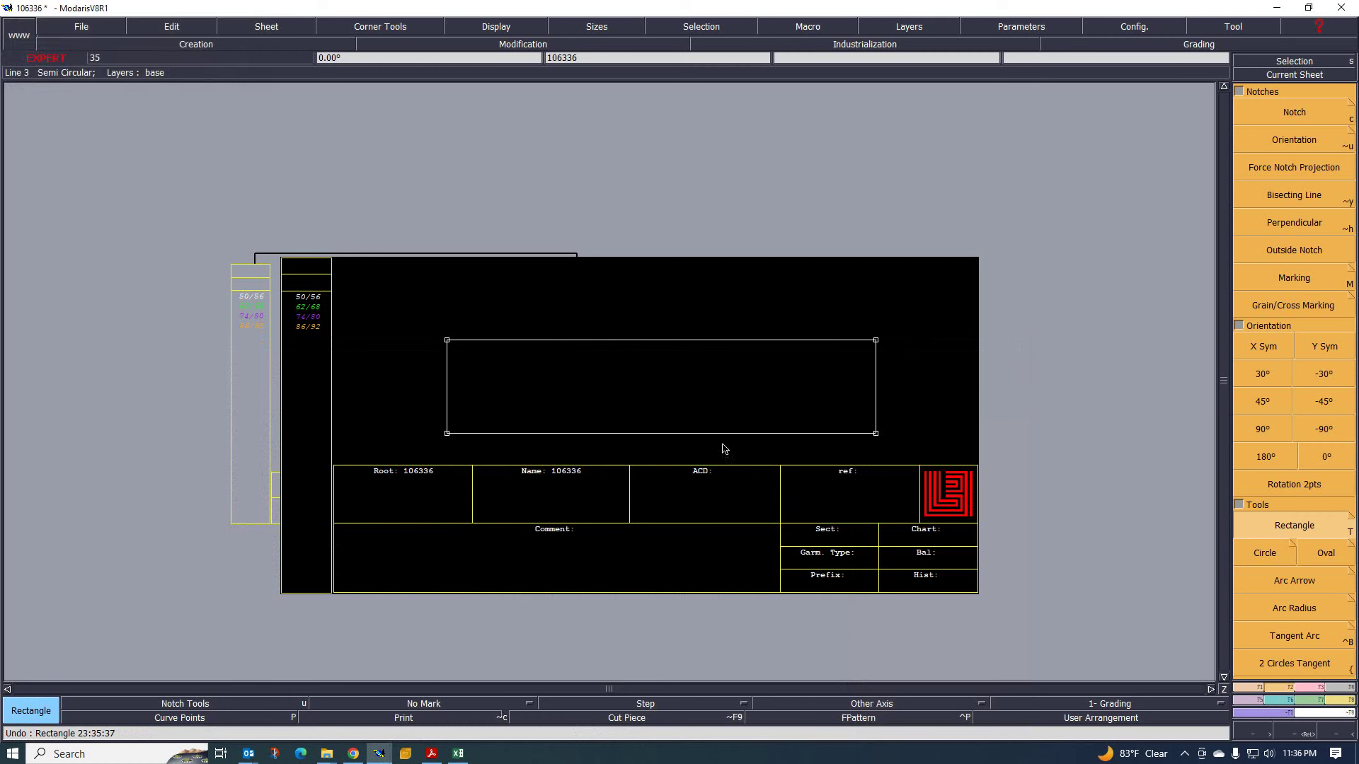
- Switch to Excel, check the neck width and neck drop measurements for size 50/56, and return to Modaris
scroll(722, 446, up, 1)
scroll(786, 375, up, 1)
scroll(540, 369, down, 1)
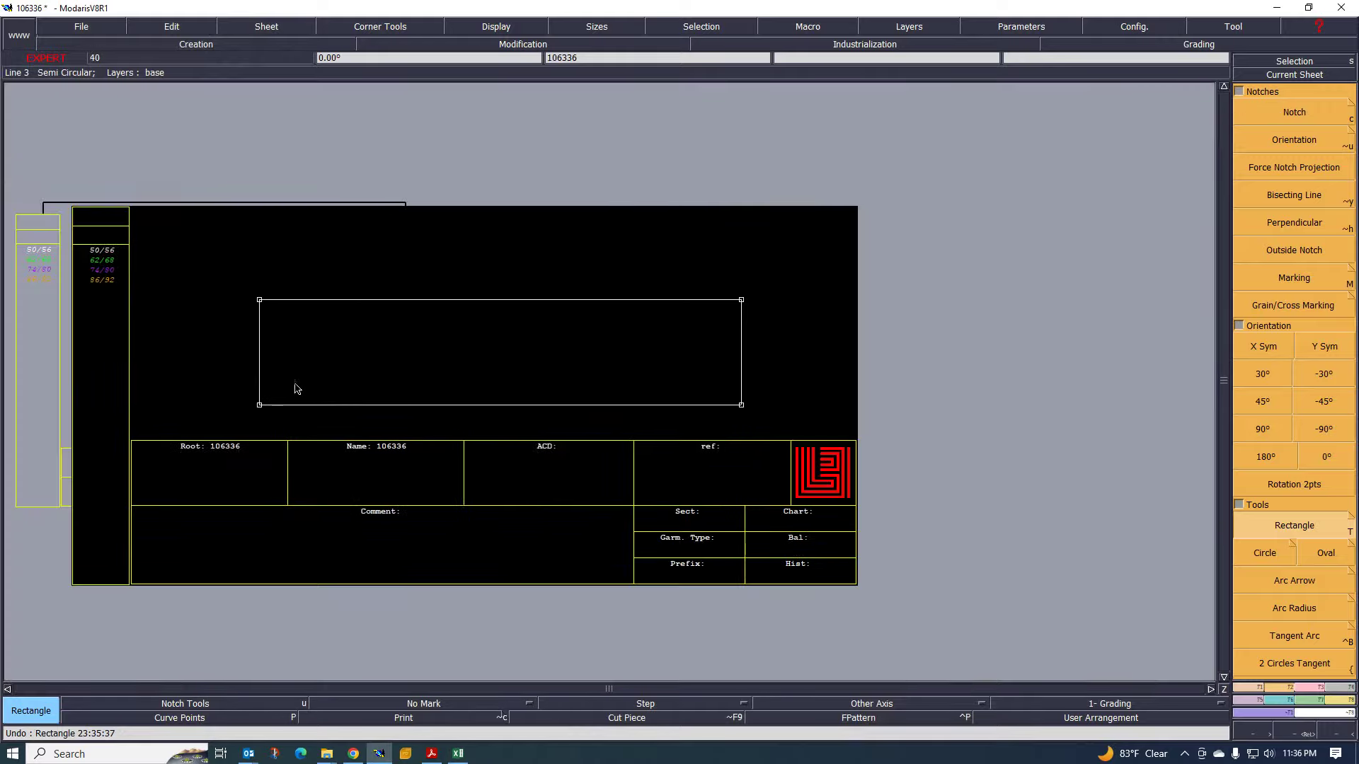
scroll(298, 386, up, 1)
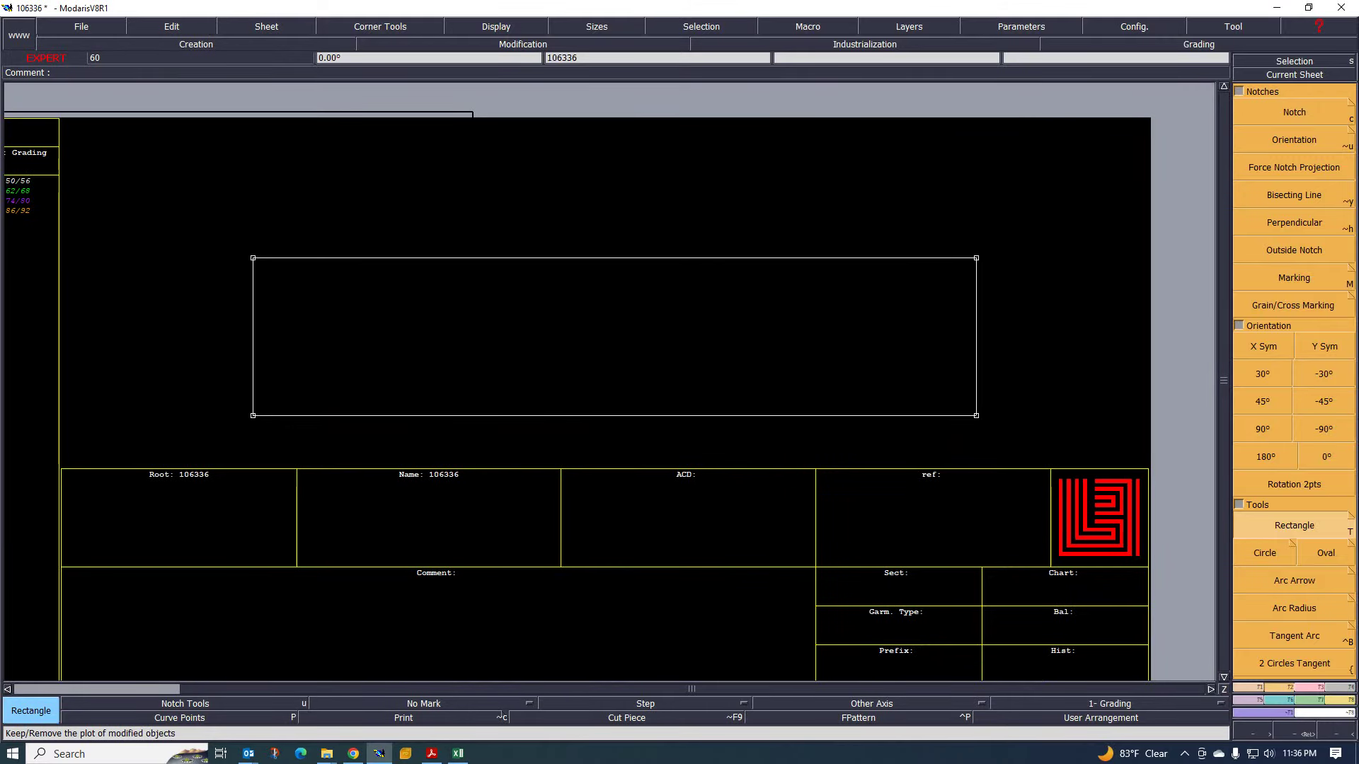
click(457, 754)
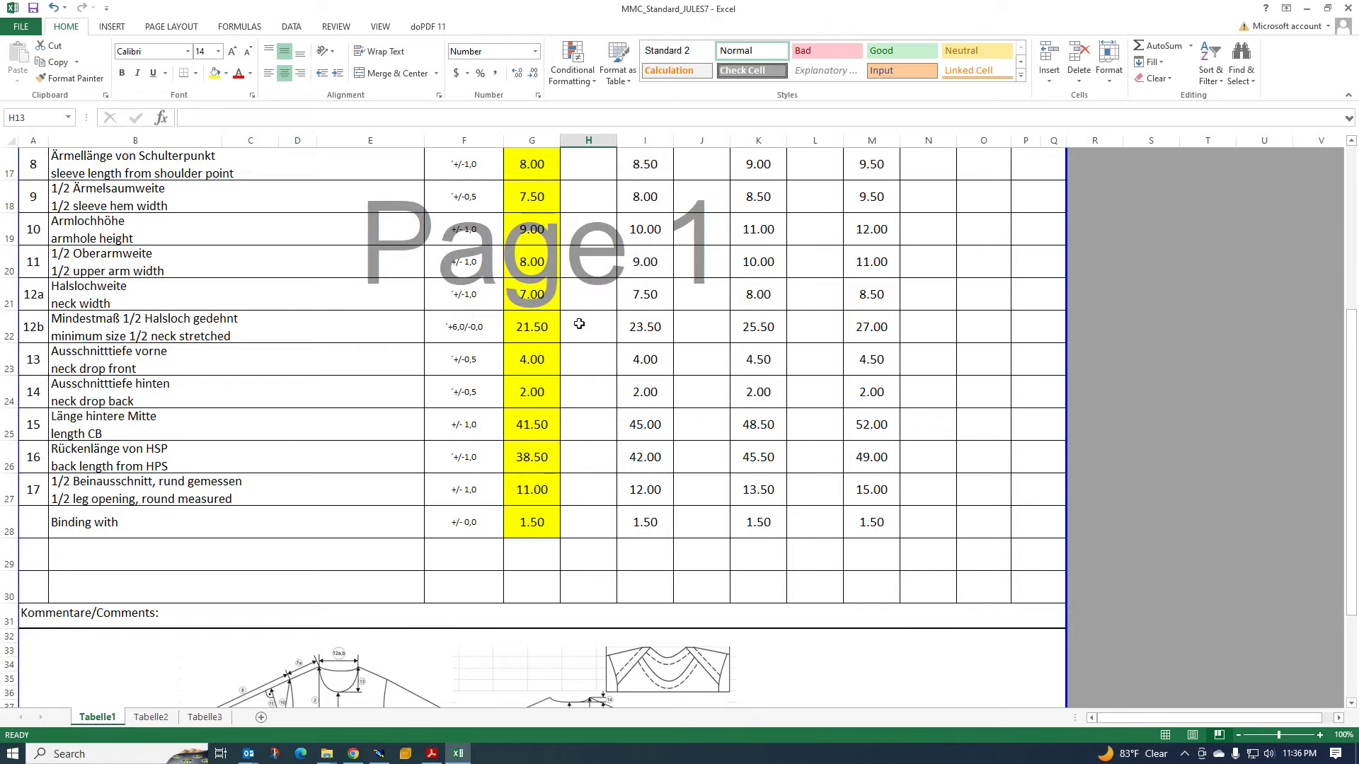
scroll(571, 324, up, 3)
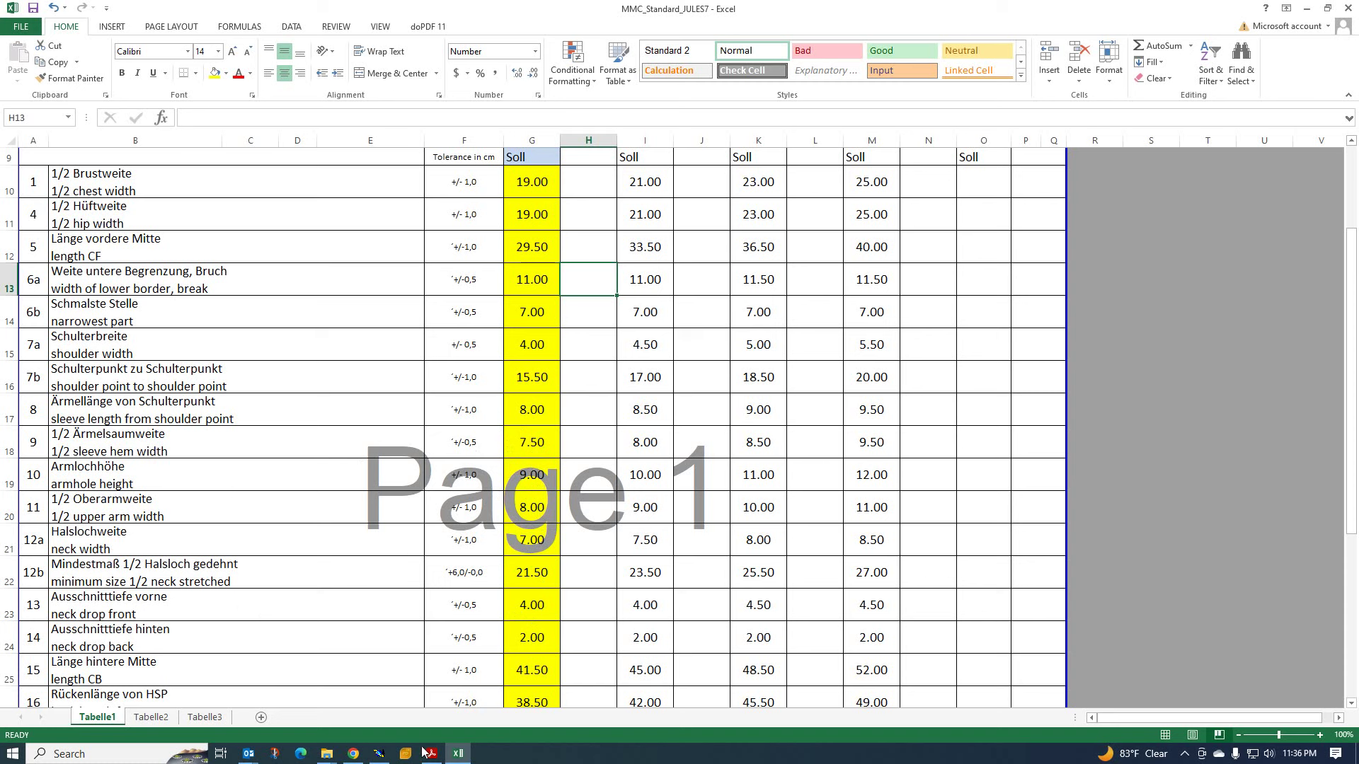
click(373, 757)
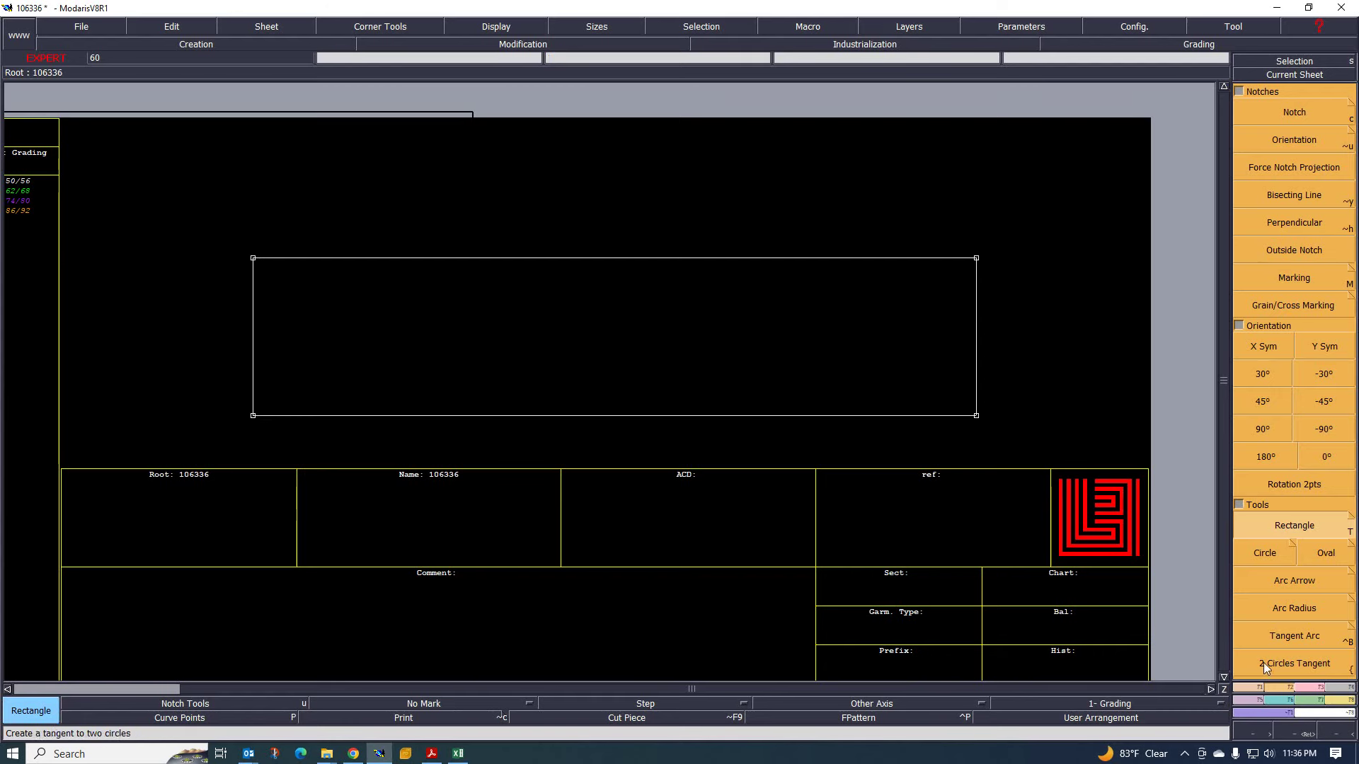
- Create two parallels inside the rectangle from its left edge, at the chart's 2 cm back neck drop and at -4 cm for the front
click(1251, 686)
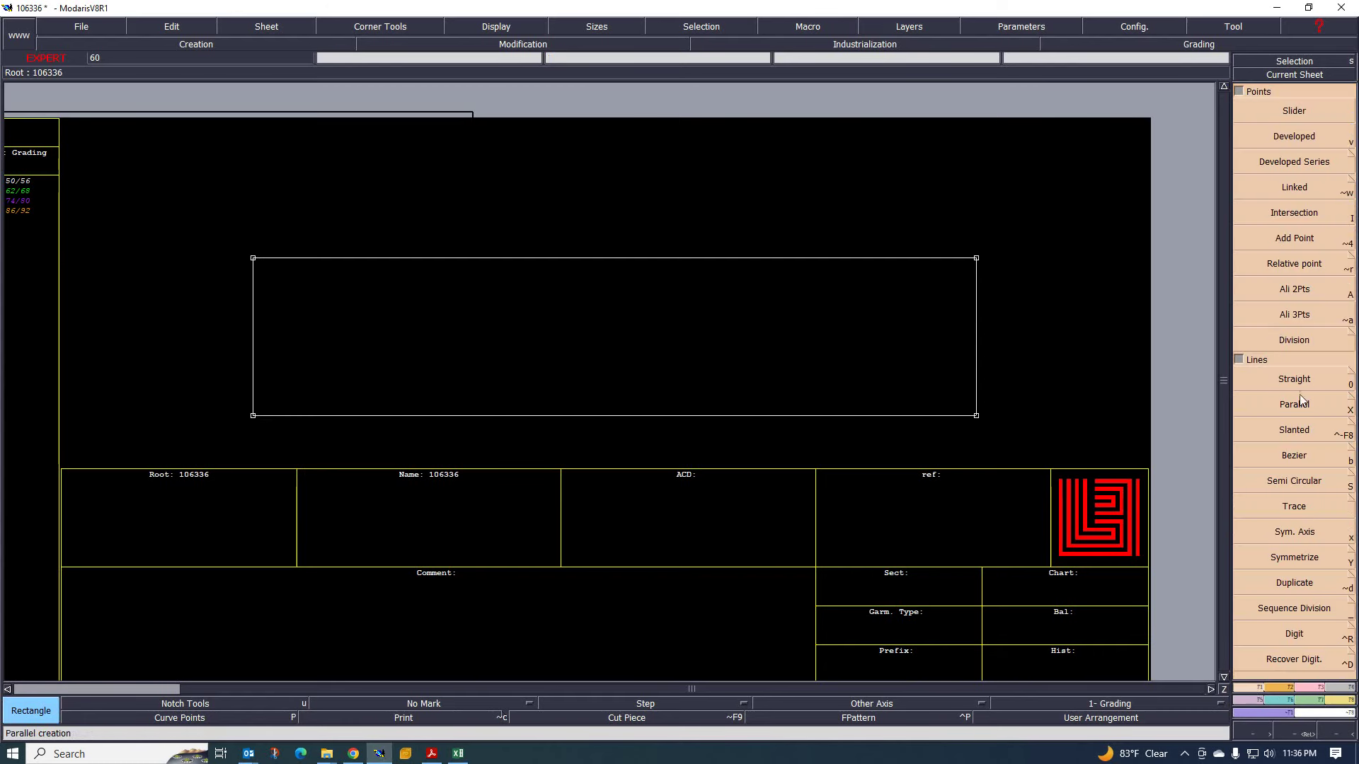
click(1297, 408)
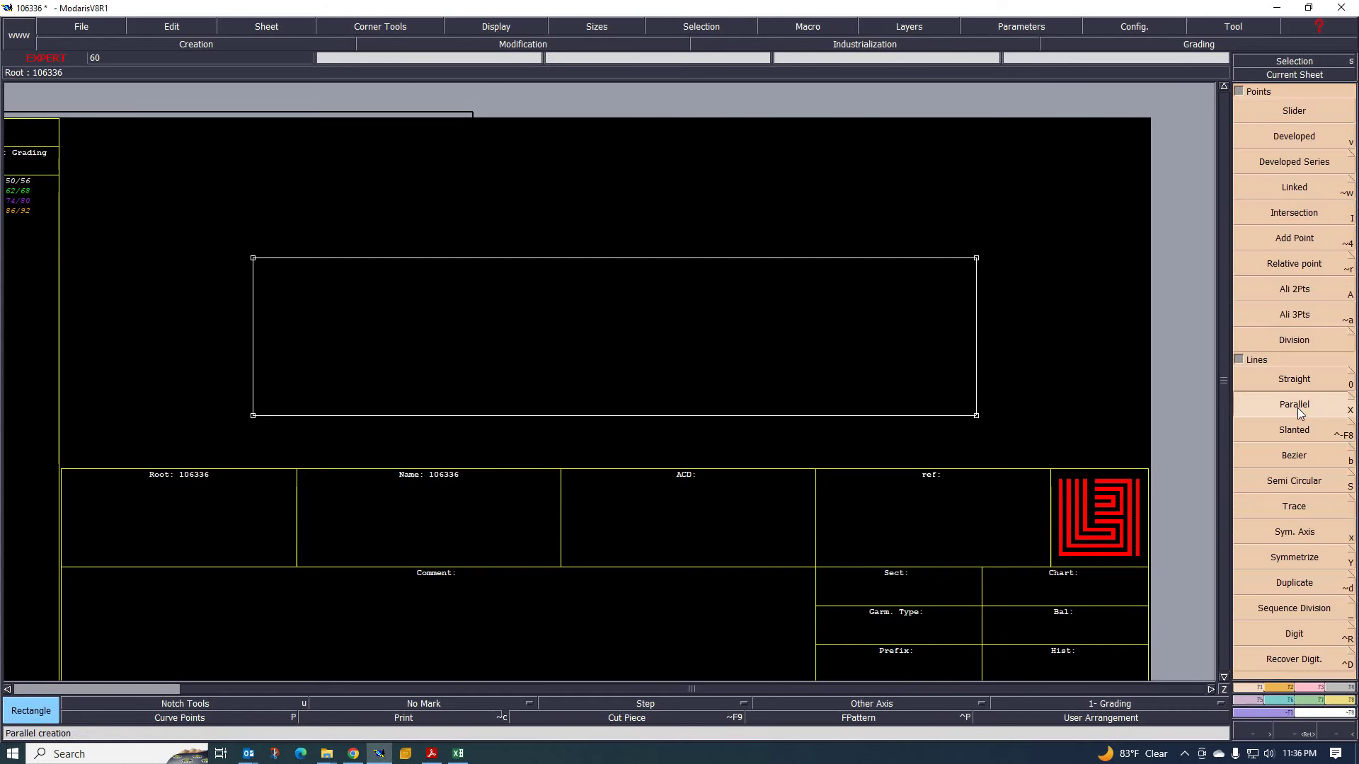
click(269, 366)
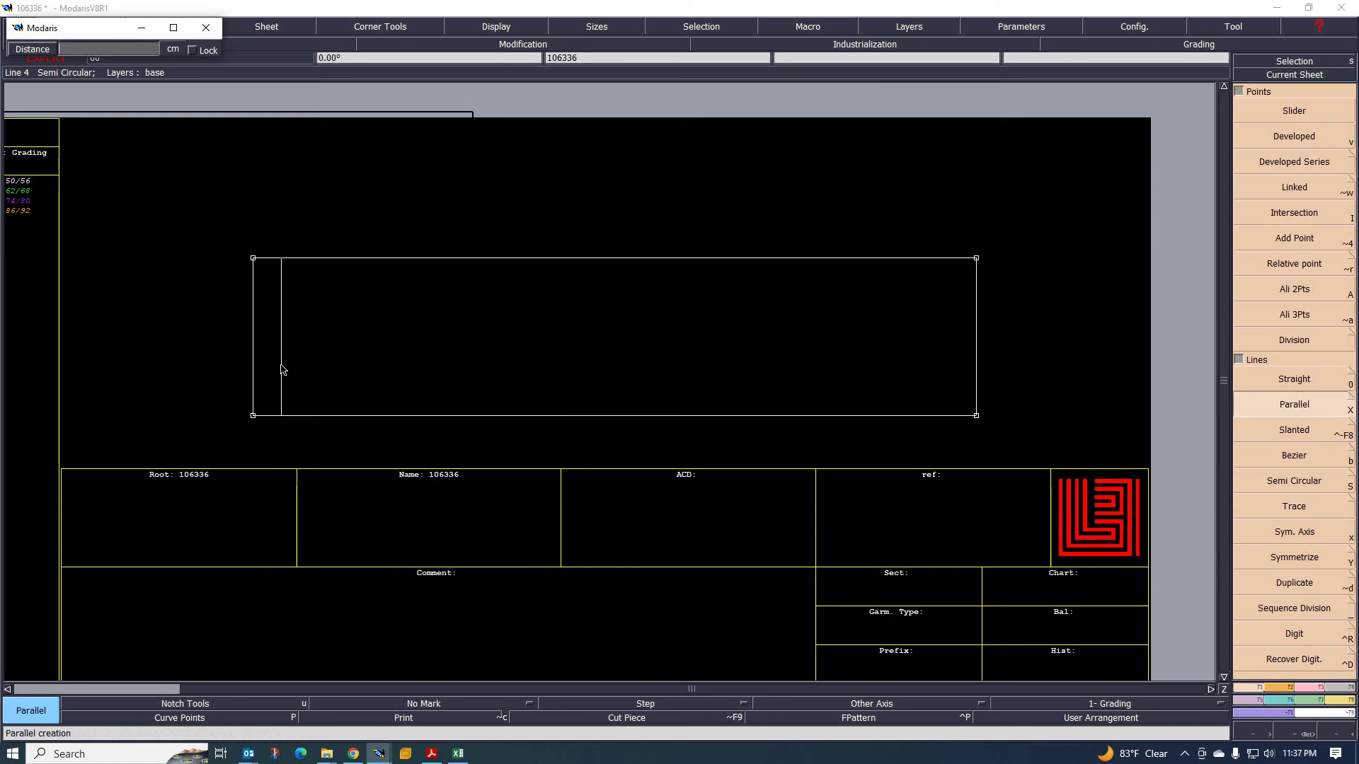
text(60)
key(Return)
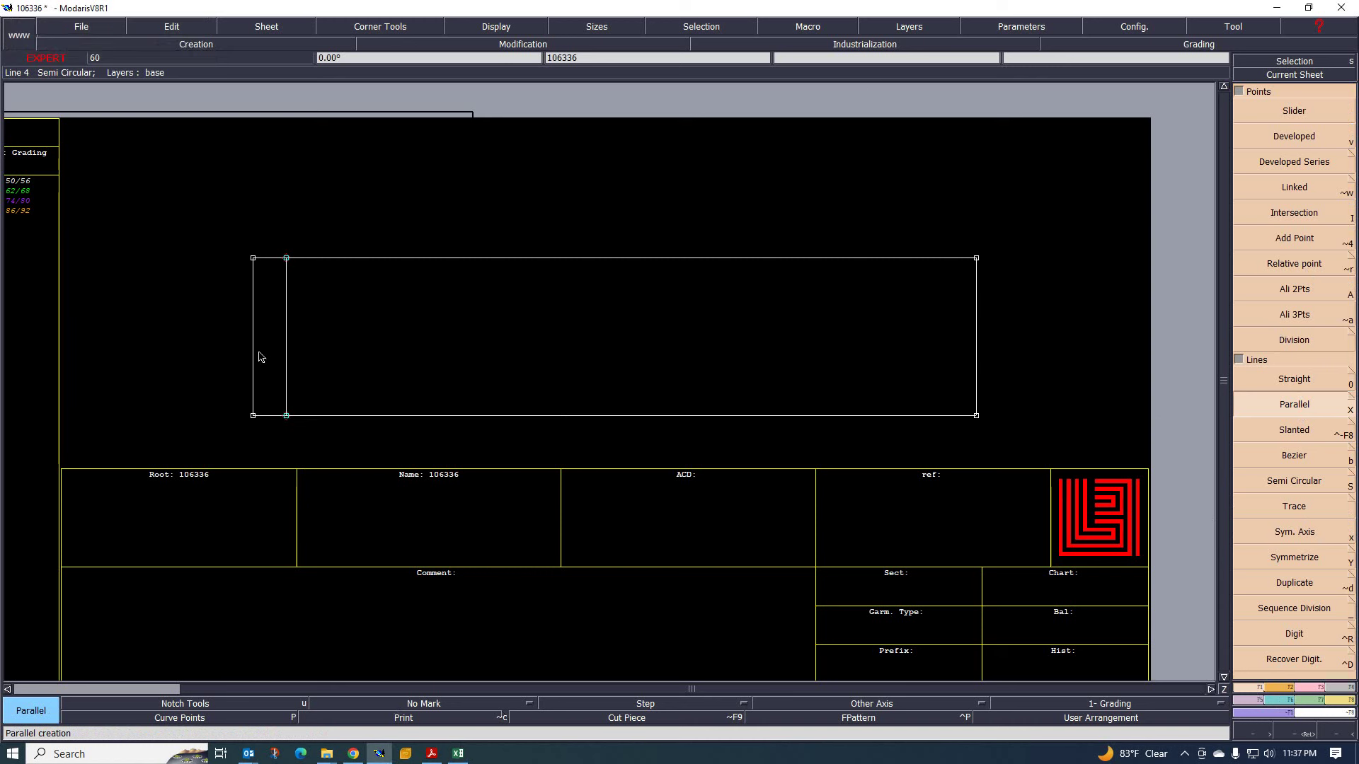
click(256, 346)
text(-4)
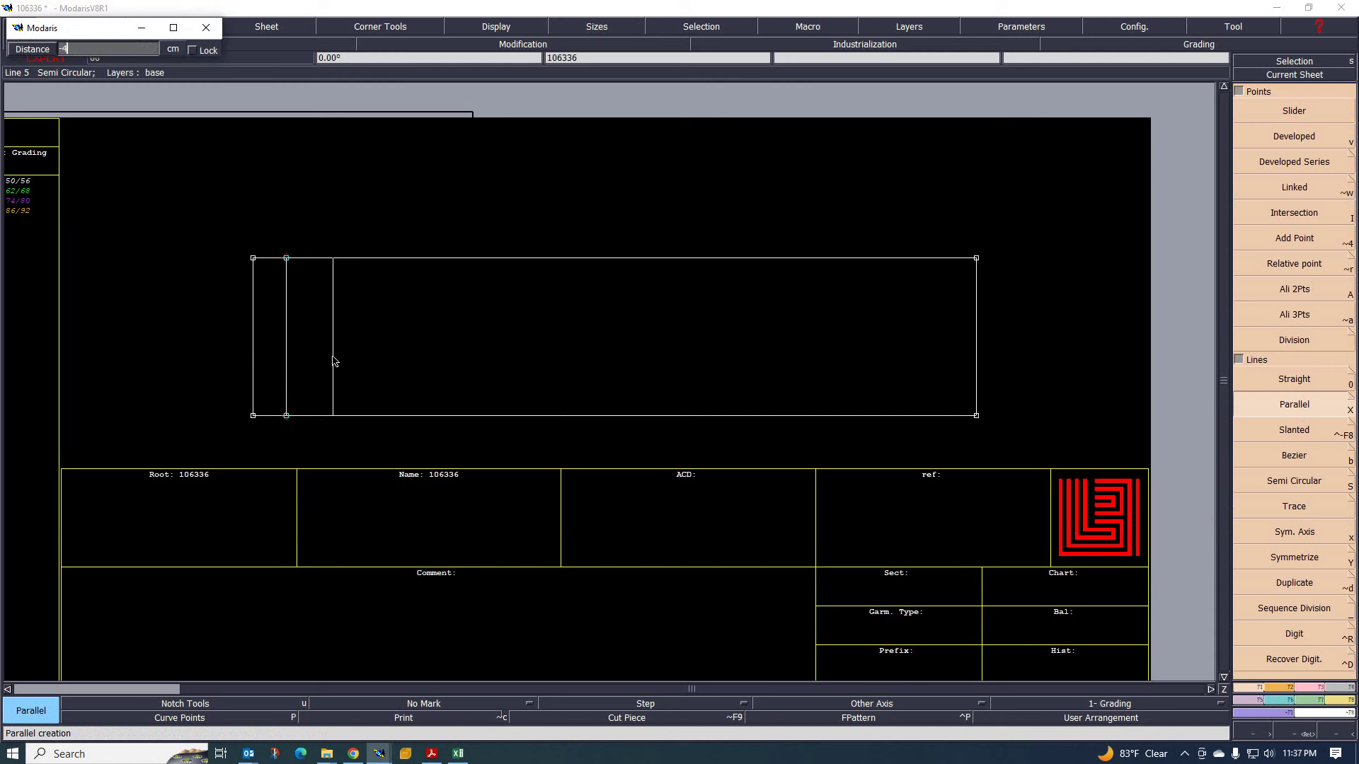
key(Return)
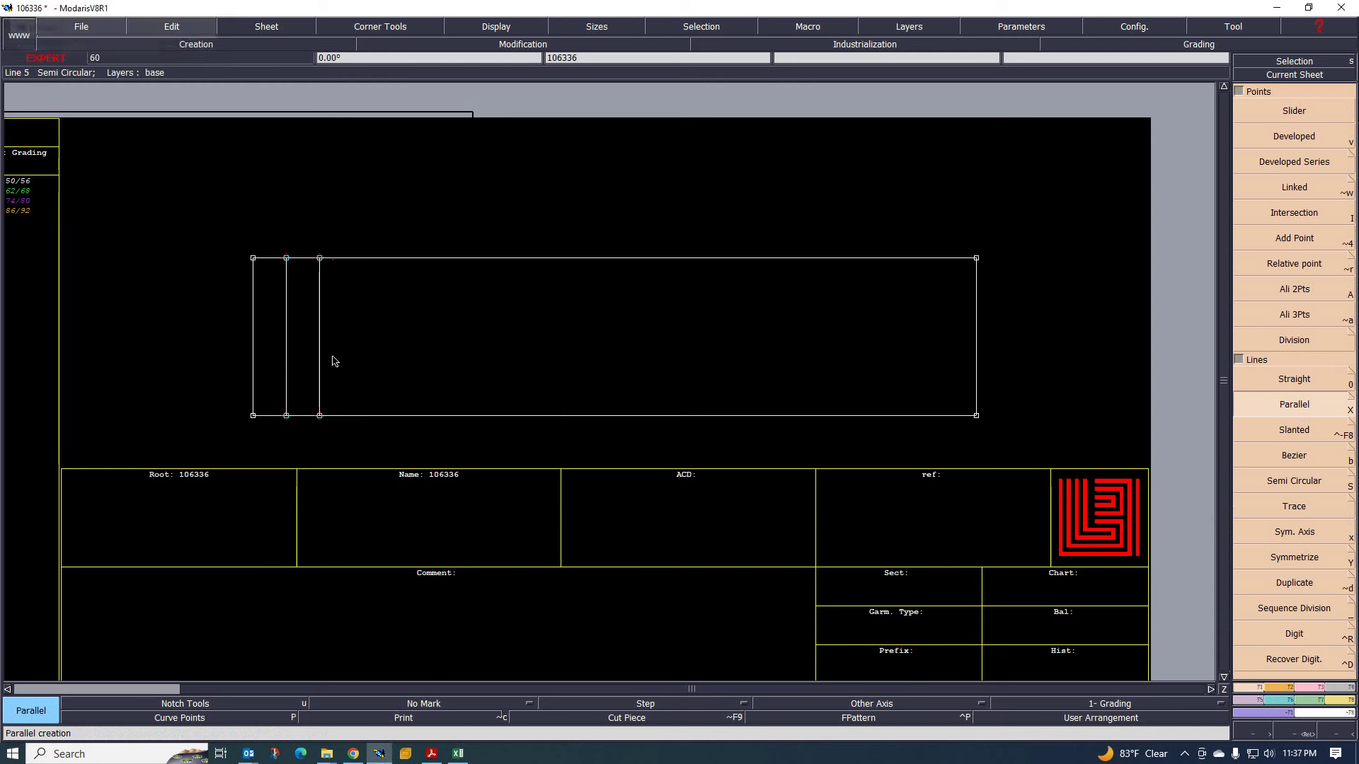
- Create a parallel of the rectangle's bottom edge at a distance of -3.5 cm for the half neck width
click(273, 415)
text(-3.5)
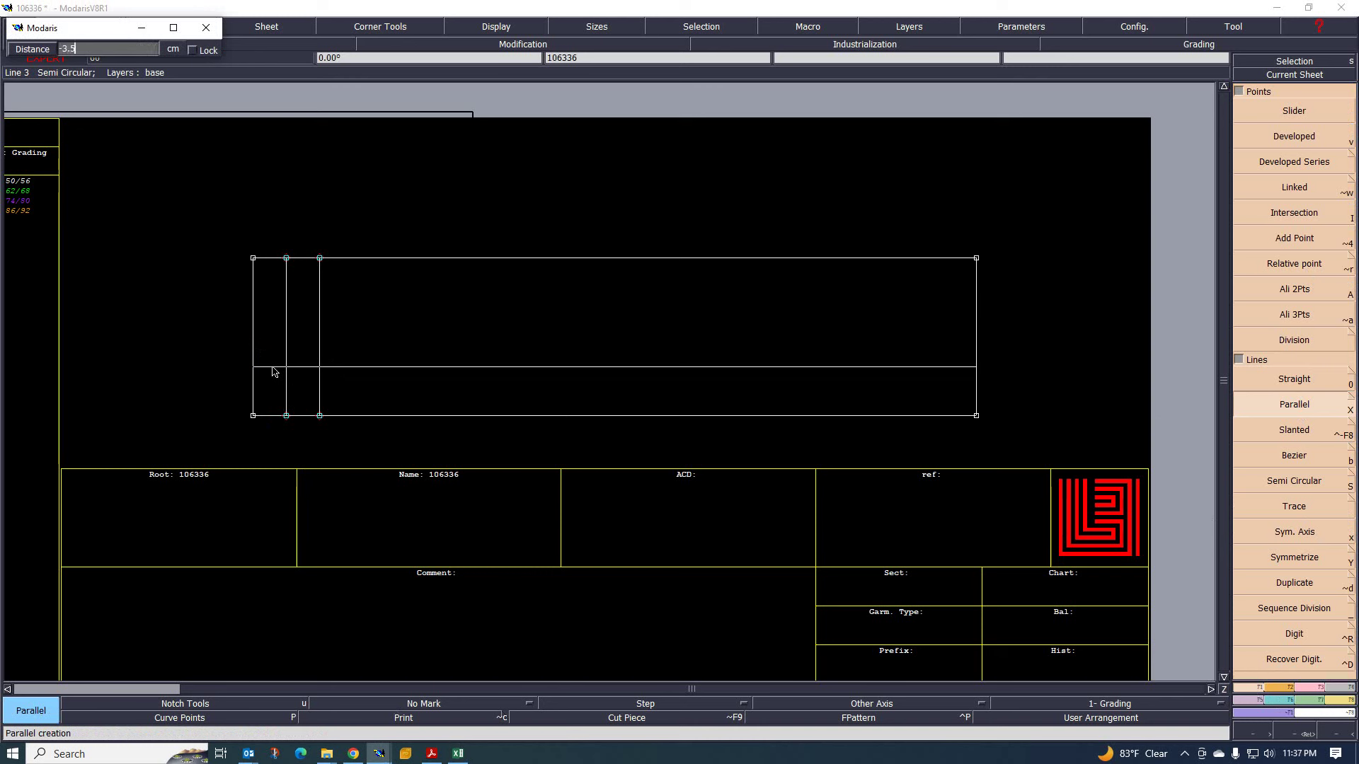
key(Return)
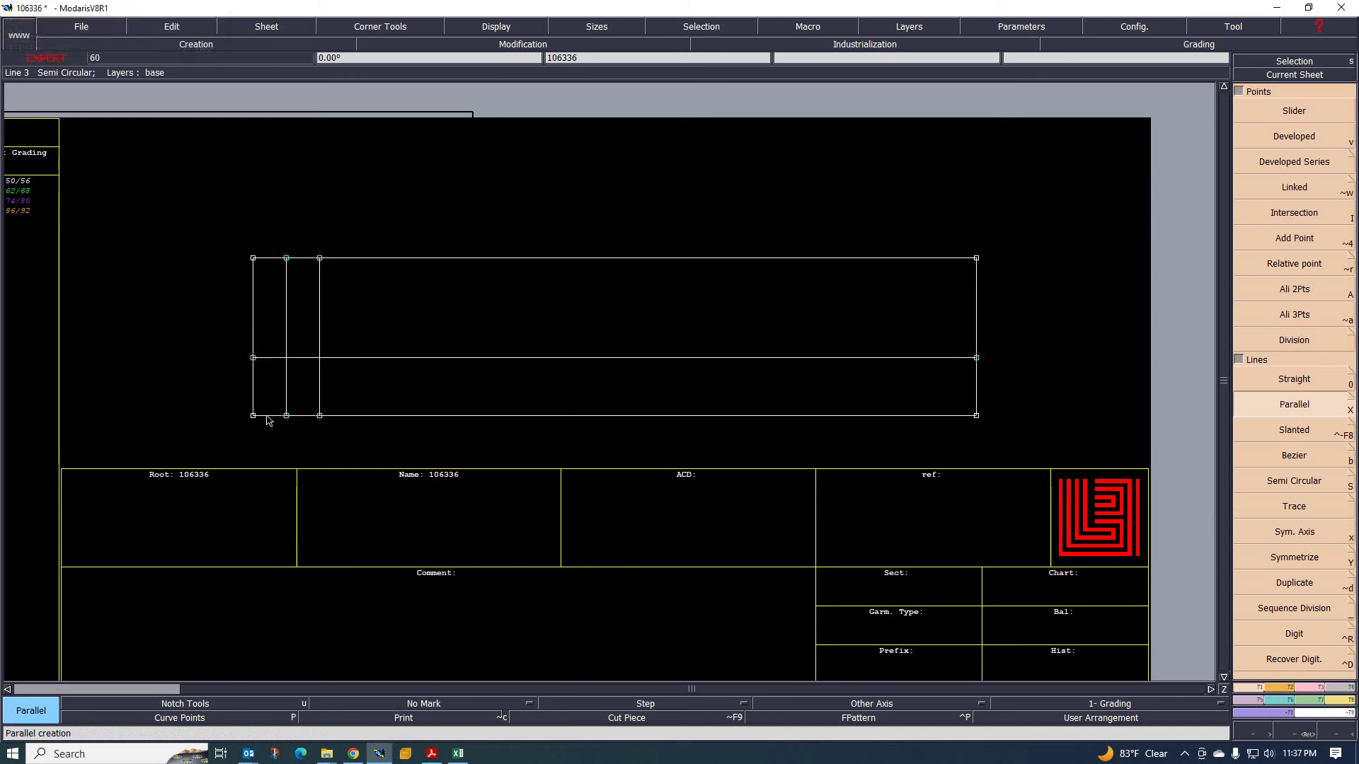
- Add shoulder guides parallel to the bottom edge at half the chart's 15.5 cm shoulder width and to the left edge at -1.5 cm
click(458, 754)
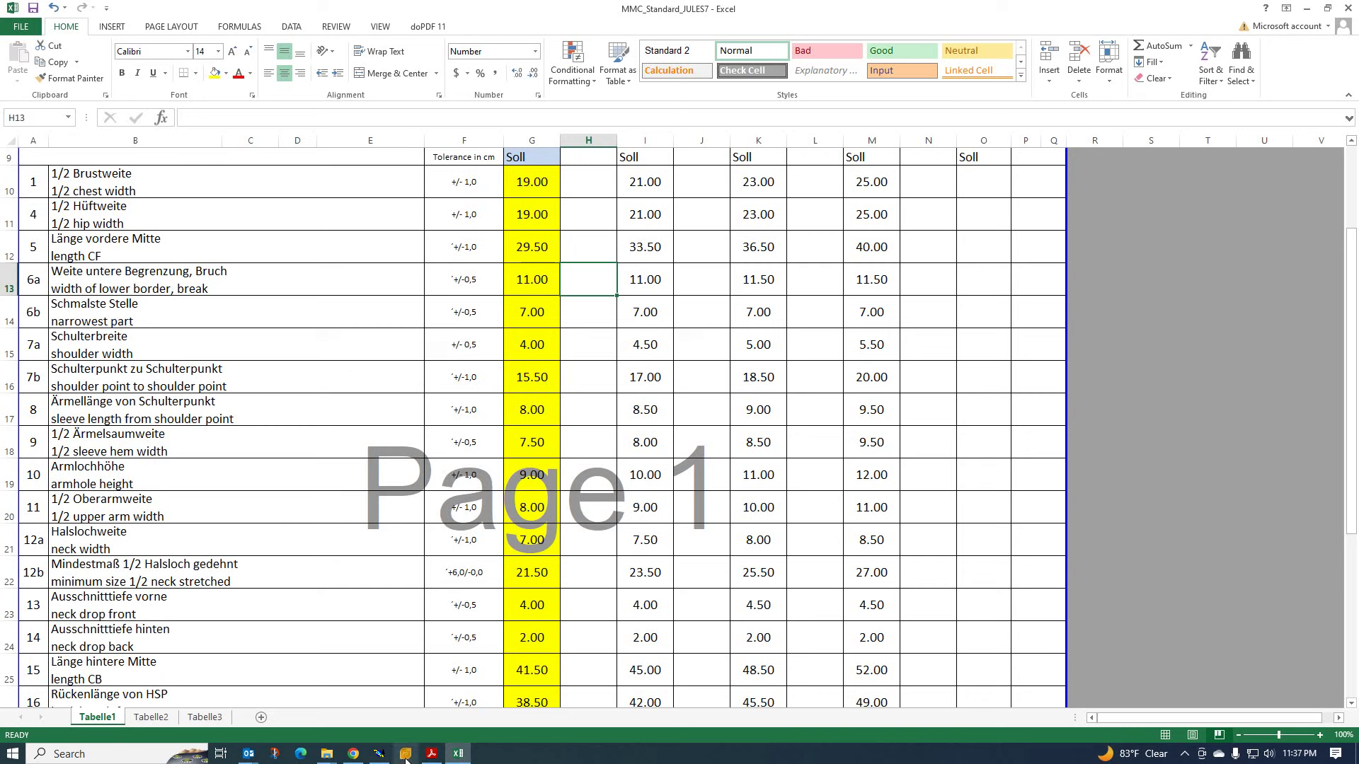
click(379, 754)
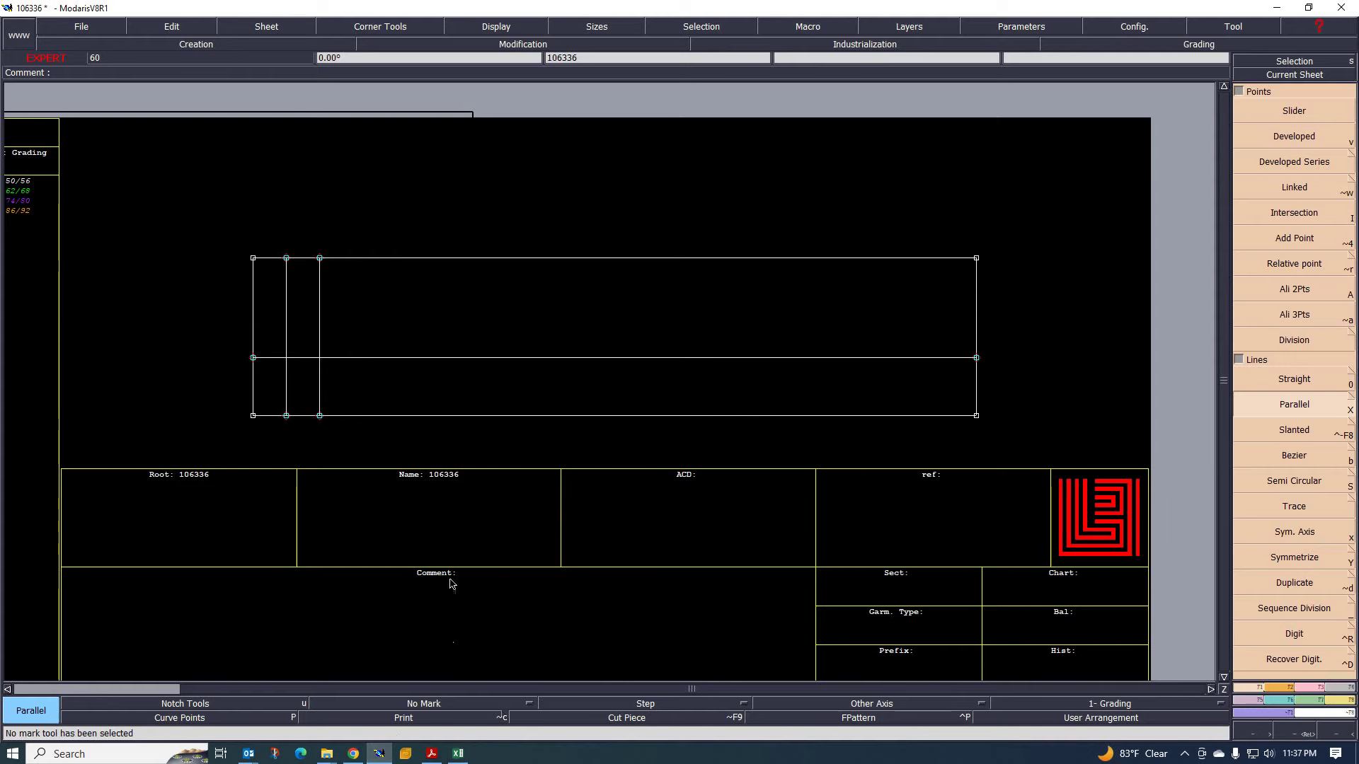
click(374, 417)
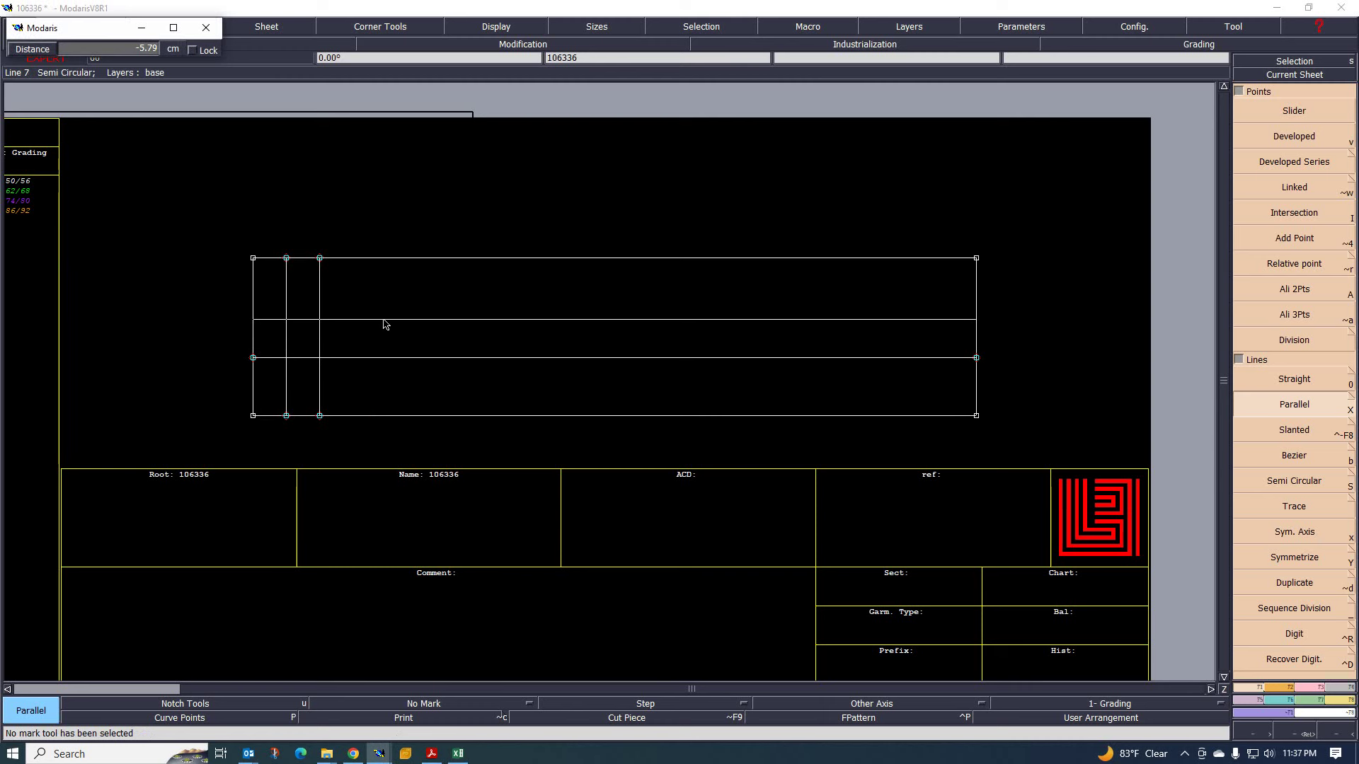
text(-7.7)
key(Return)
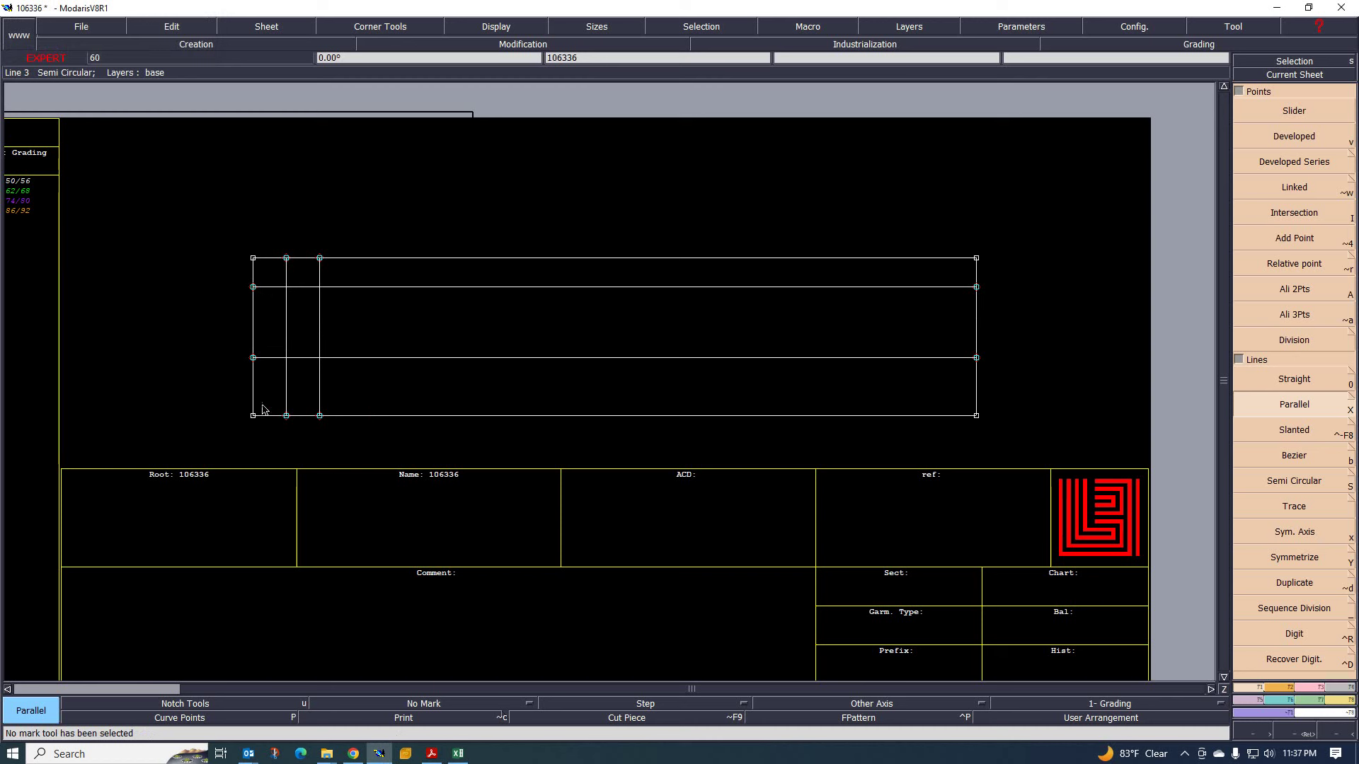
click(254, 326)
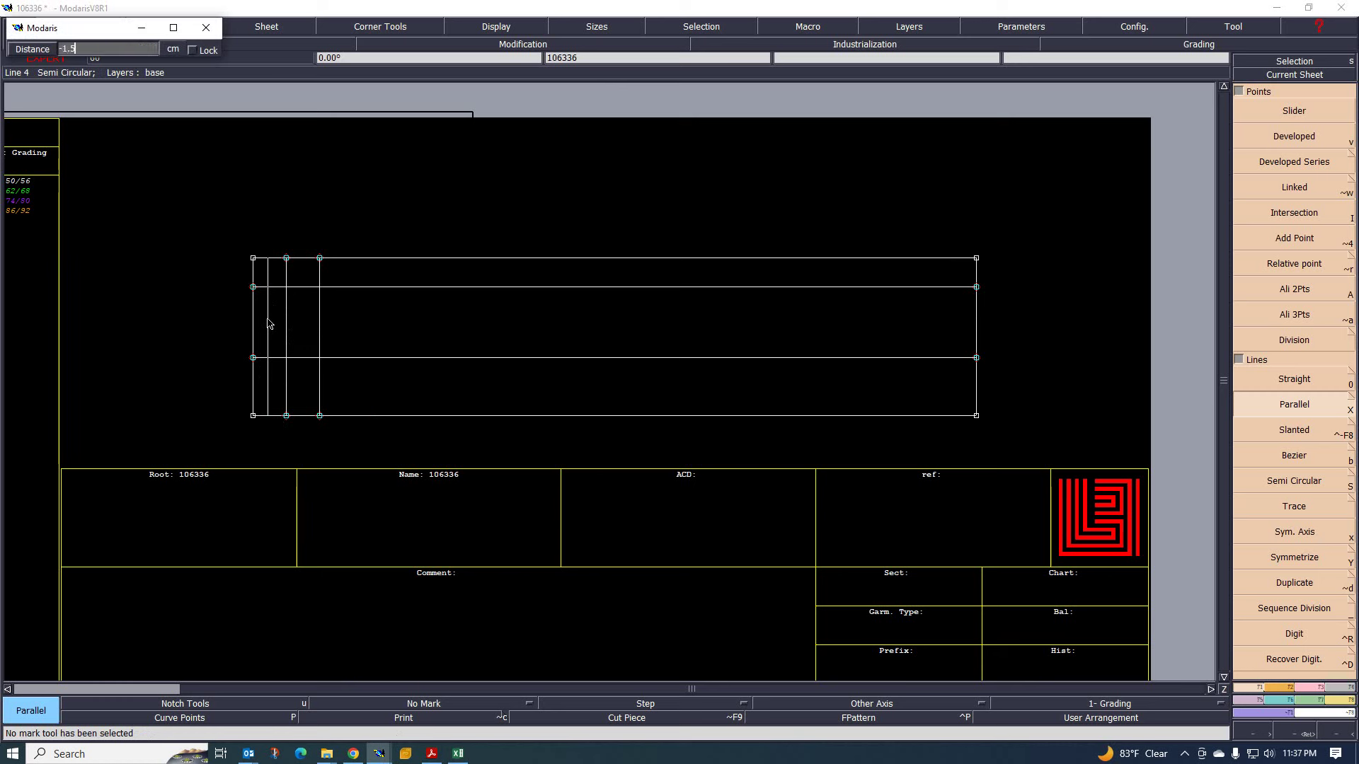
key(Return)
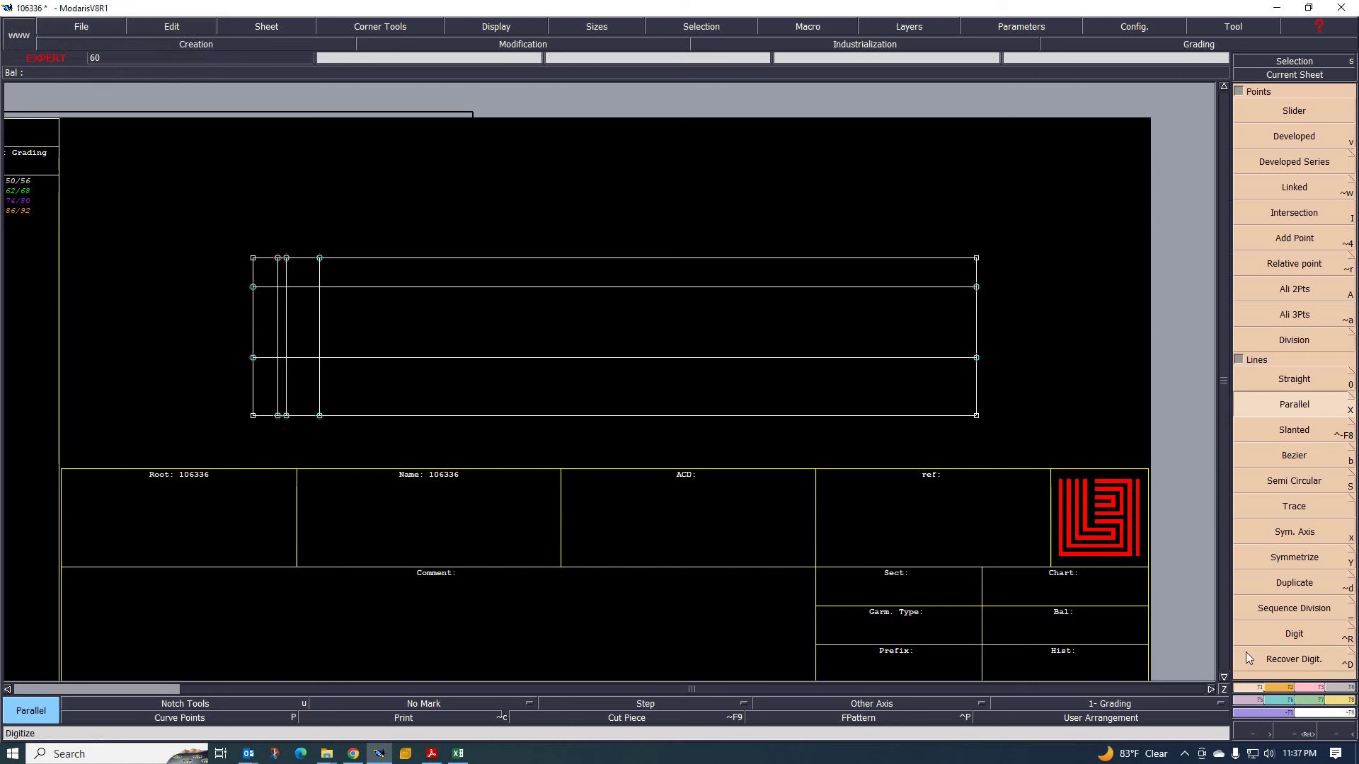
- Draw the back and front necklines as Bezier curves from the neck drop lines' lower ends to the neck width point on the left edge
click(1293, 456)
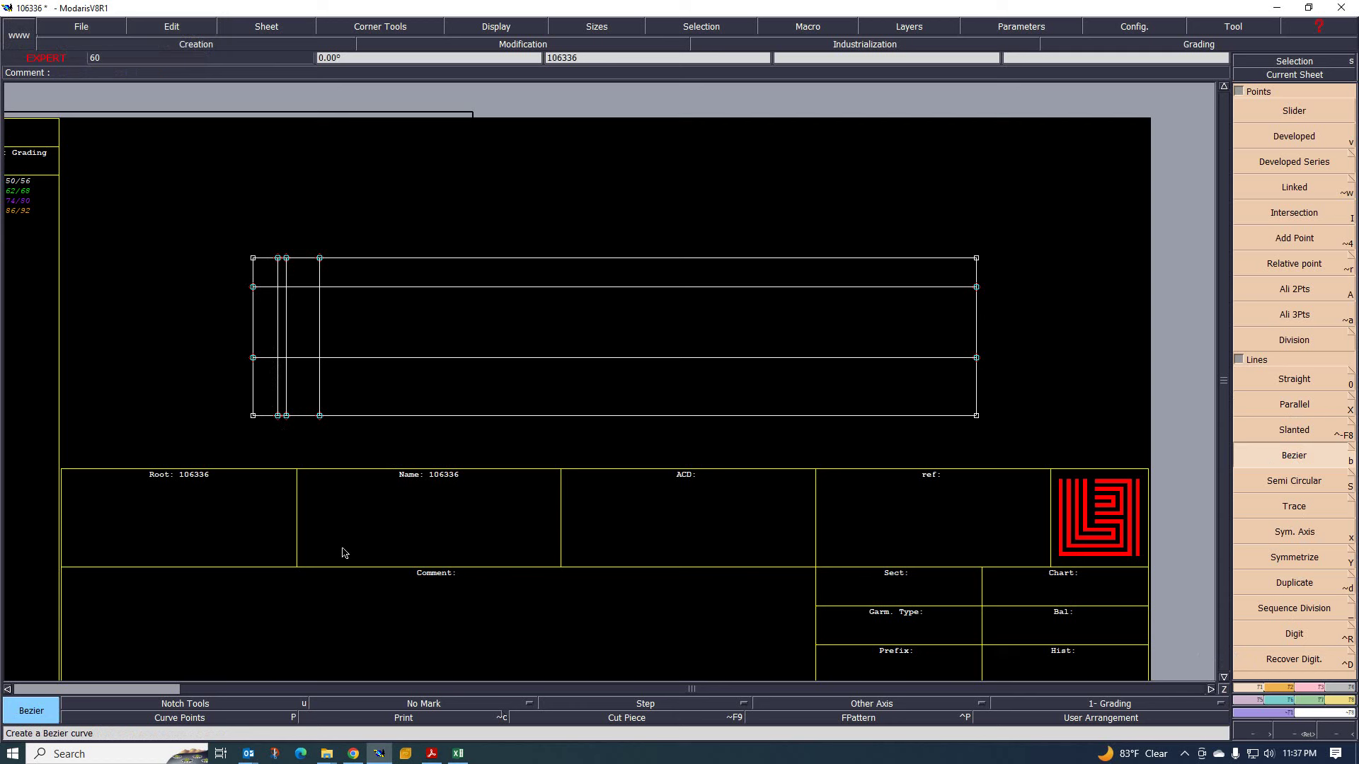
click(280, 418)
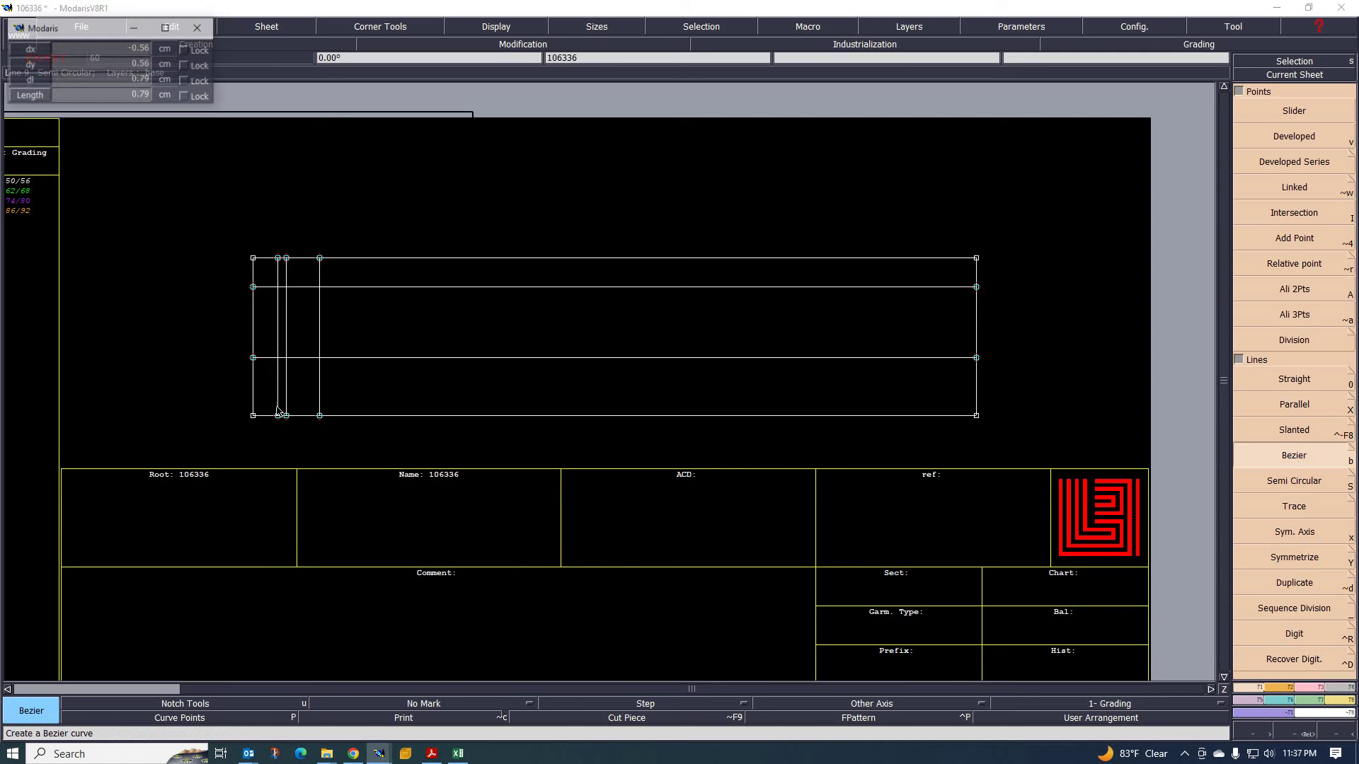
click(253, 358)
scroll(258, 370, up, 1)
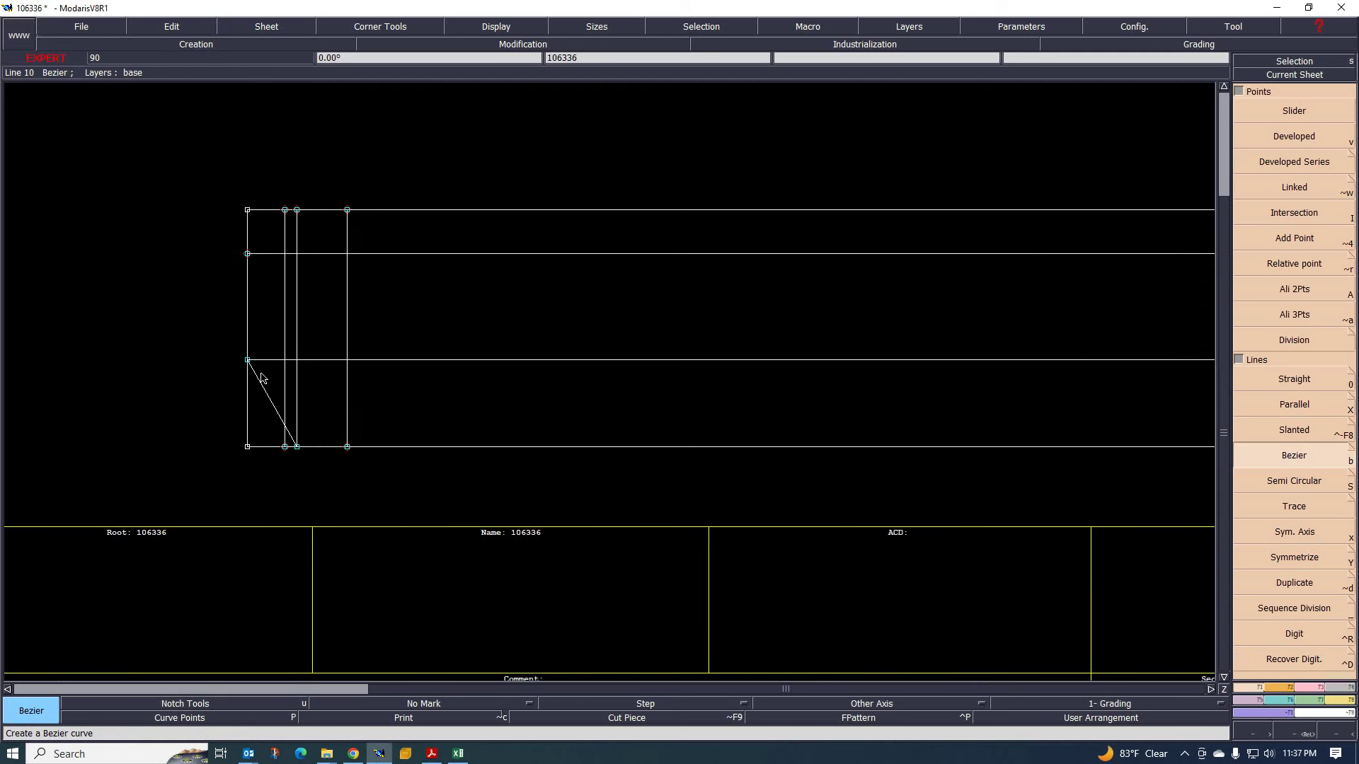
scroll(248, 389, down, 1)
scroll(244, 361, up, 2)
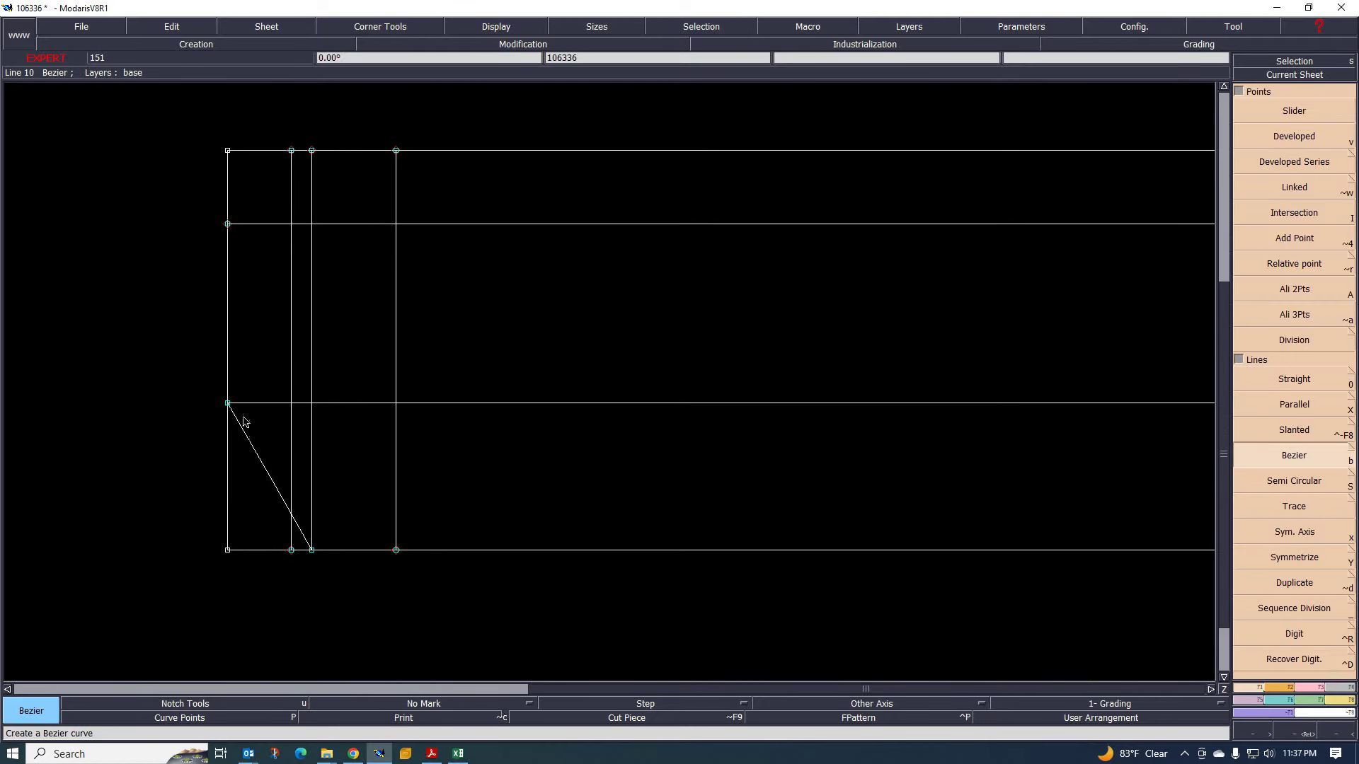
click(396, 550)
click(228, 403)
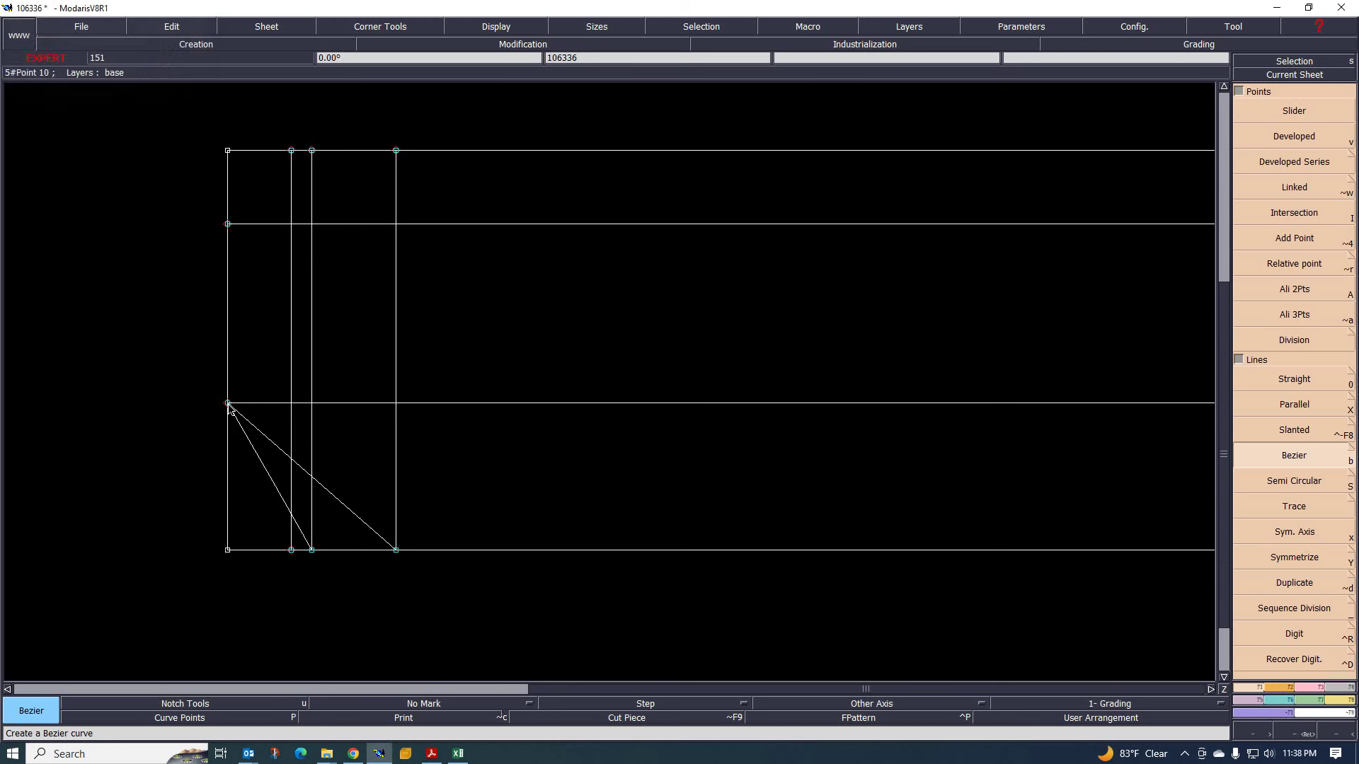
- Draw the straight shoulder line from the neck width point to the intersection of the two shoulder guides
click(1294, 378)
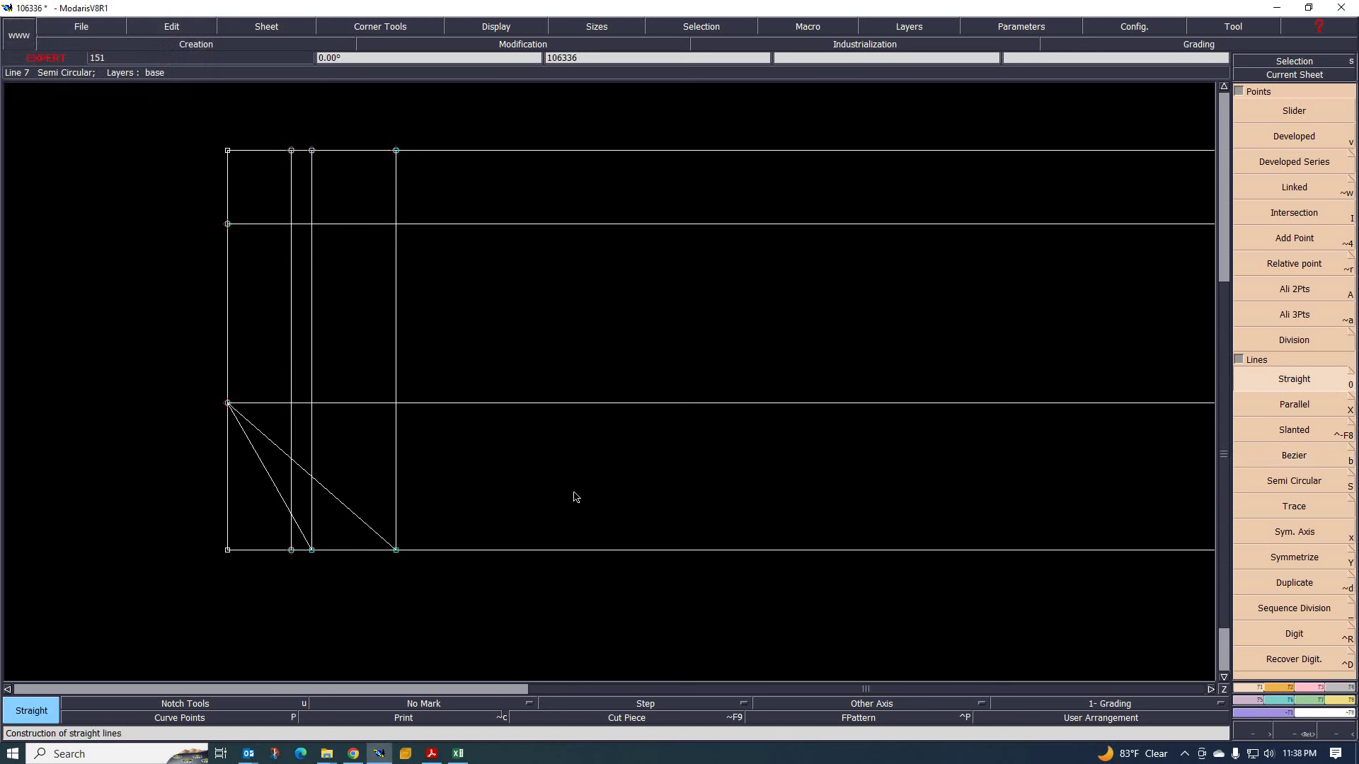
click(227, 402)
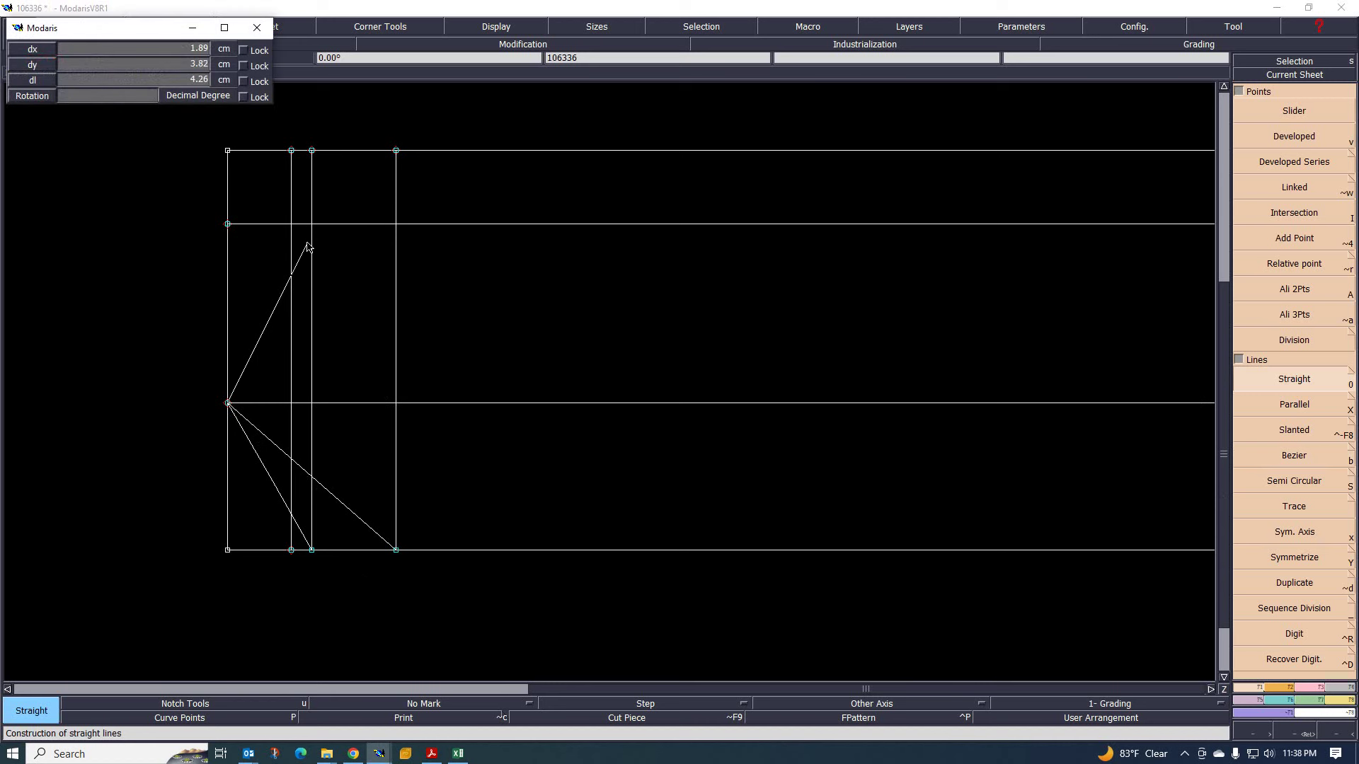
click(290, 226)
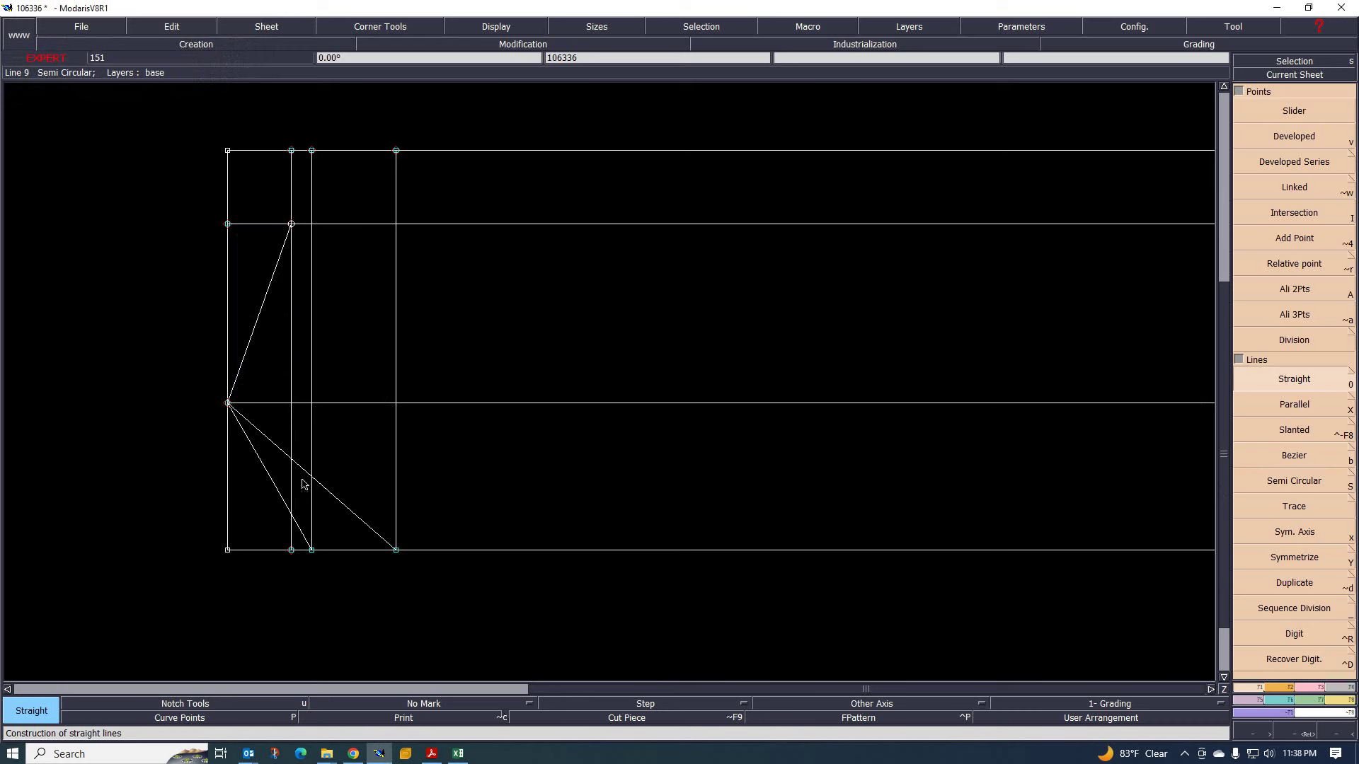
- Check the armhole height in the Excel chart and draw a Bezier curve with dl 9.00 cm from the shoulder tip to the rectangle's top edge
click(458, 753)
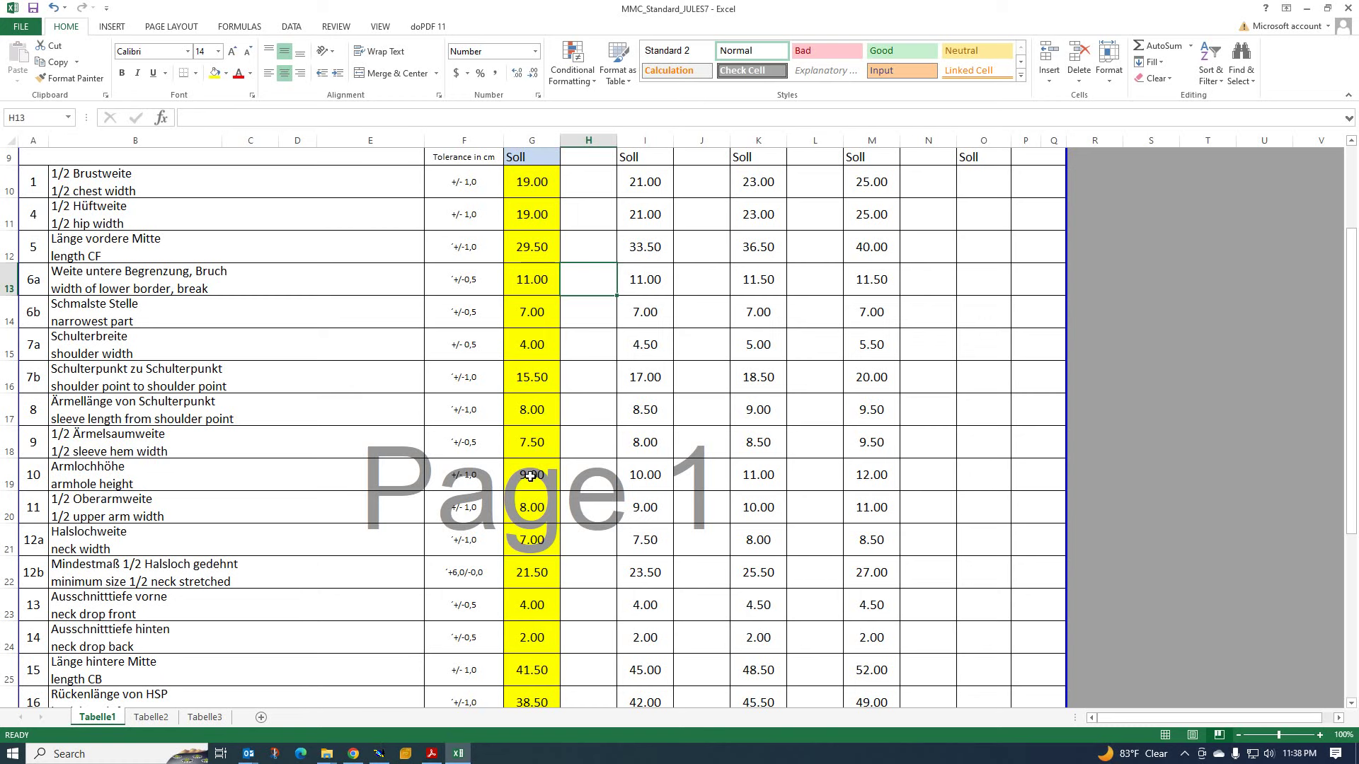
scroll(597, 516, down, 3)
scroll(534, 532, down, 3)
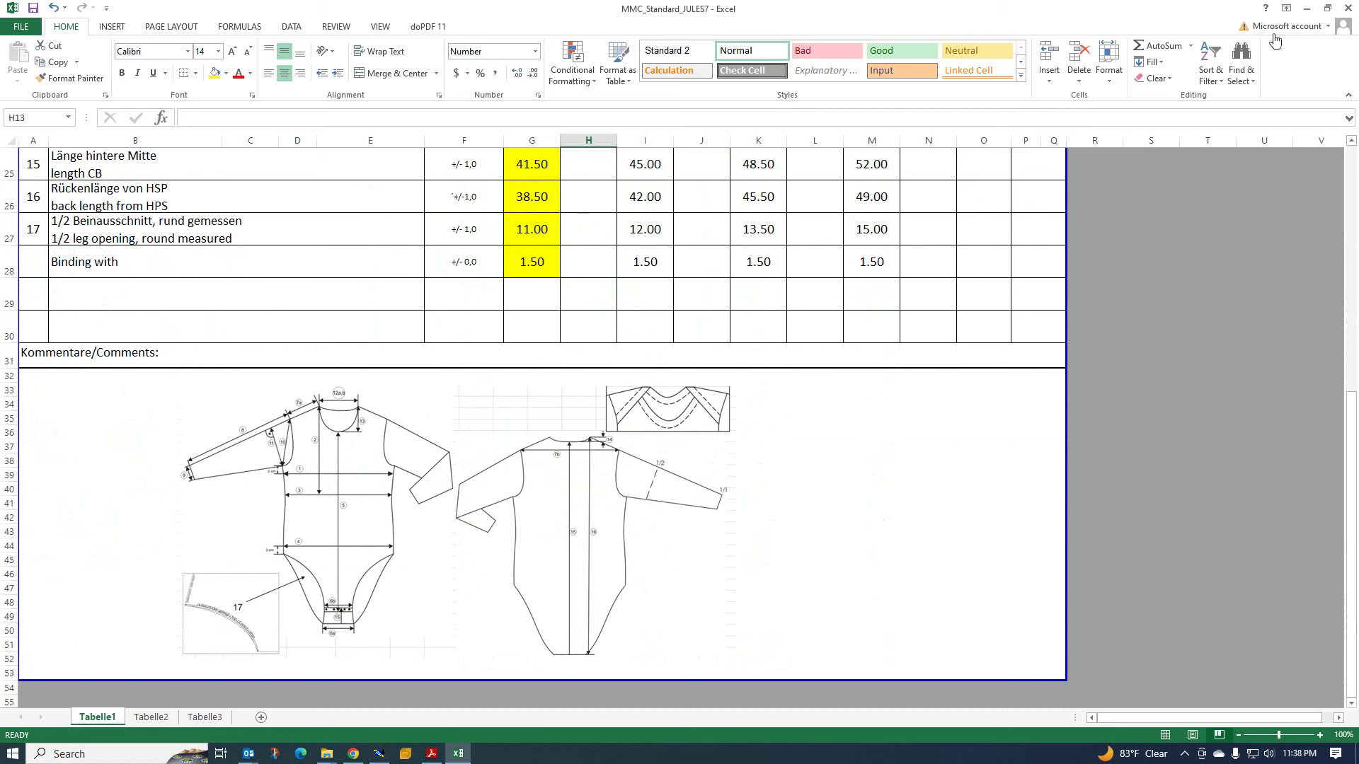
click(1306, 10)
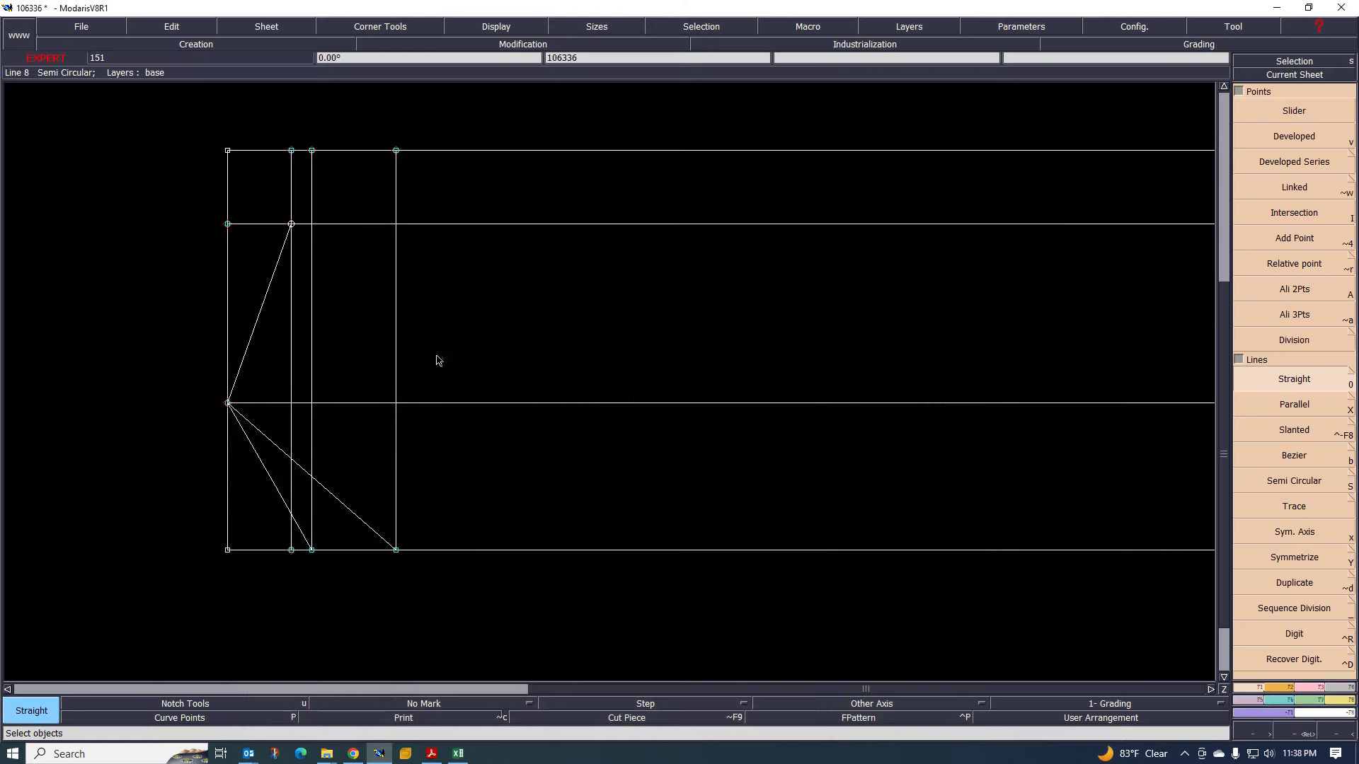
click(1293, 455)
click(291, 224)
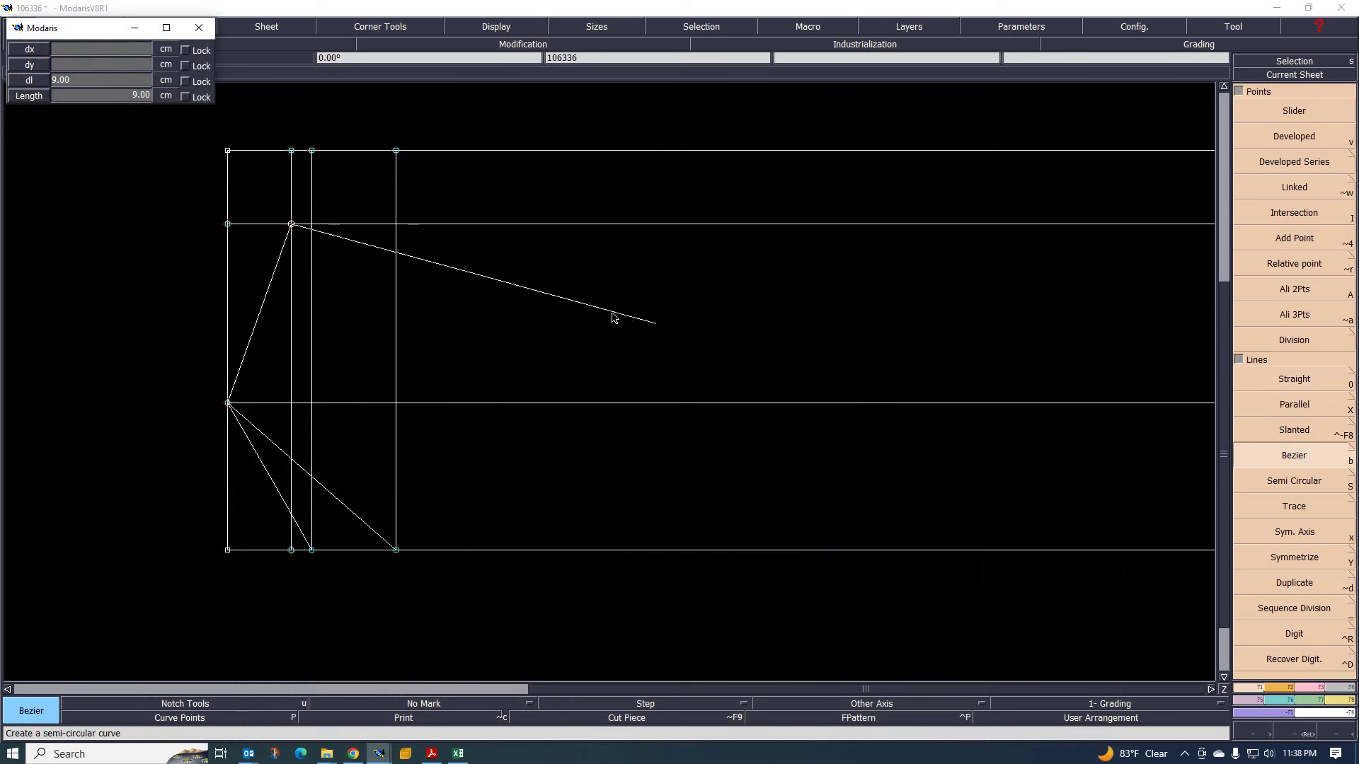
click(663, 152)
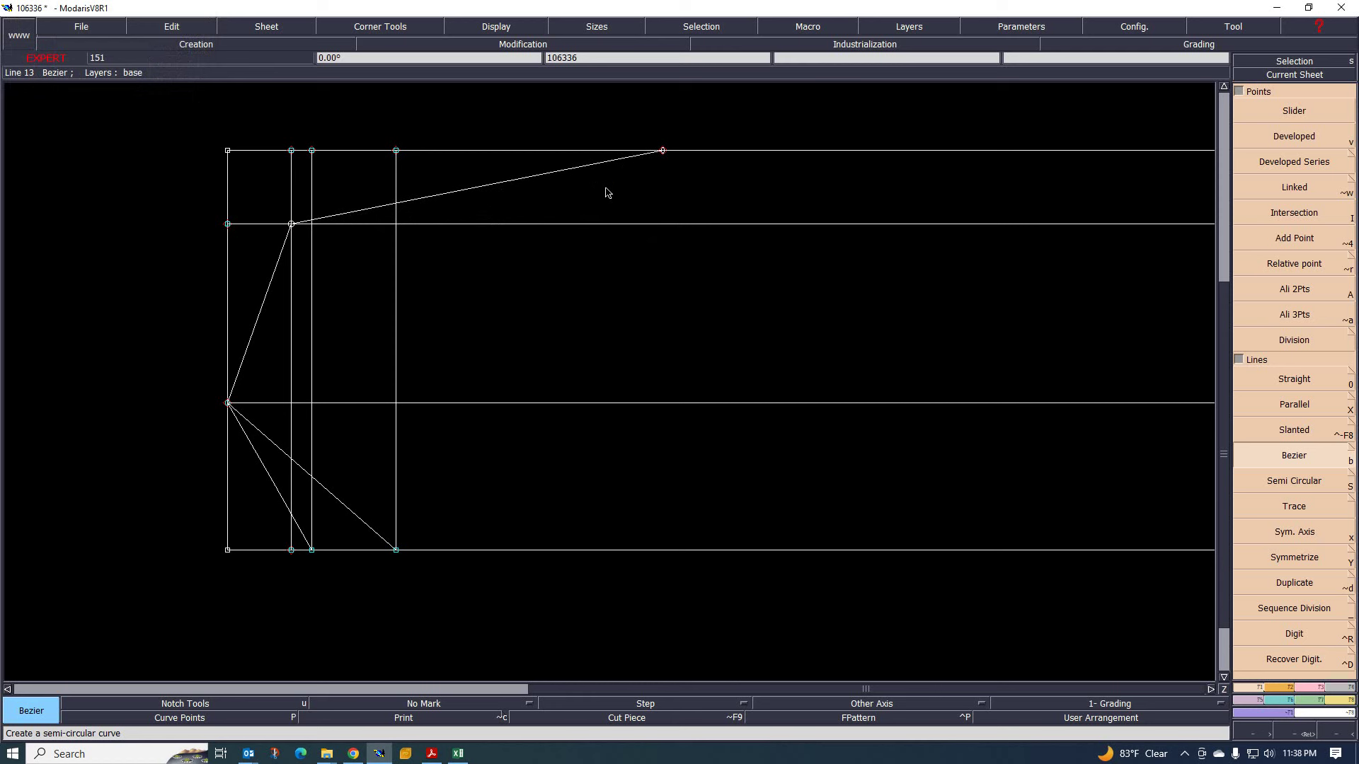
- Display the curve handles and reshape the armhole Bezier into a hollow curve running from the shoulder tip to the rectangle's top edge
click(493, 28)
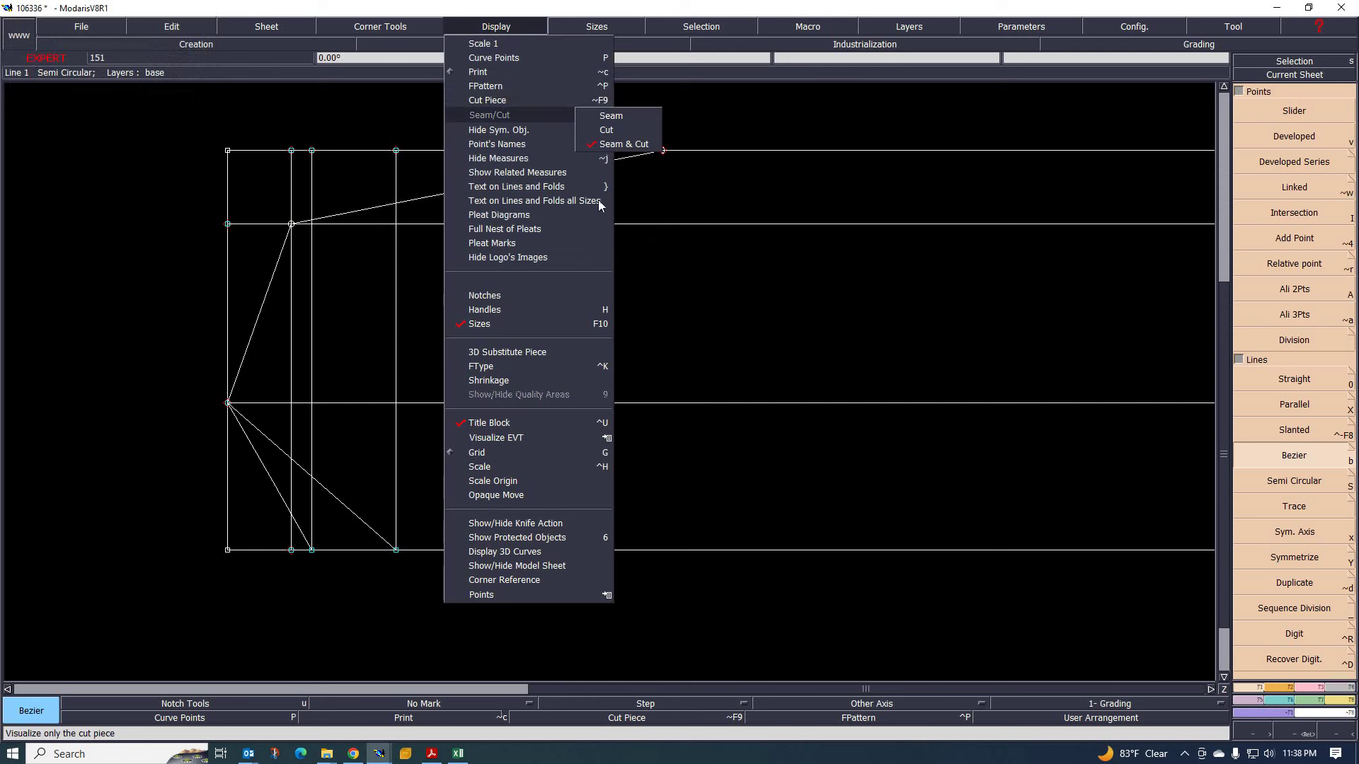
click(491, 311)
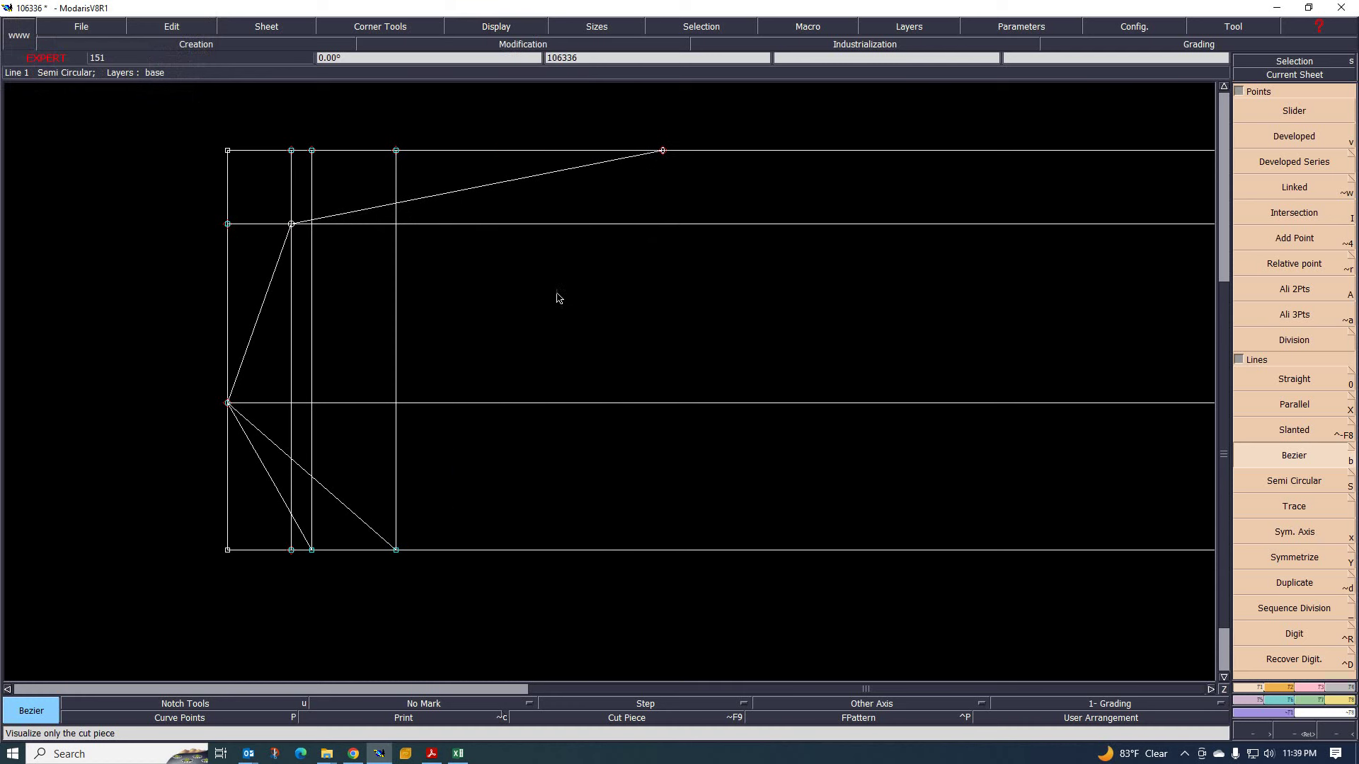
click(1311, 691)
click(1293, 335)
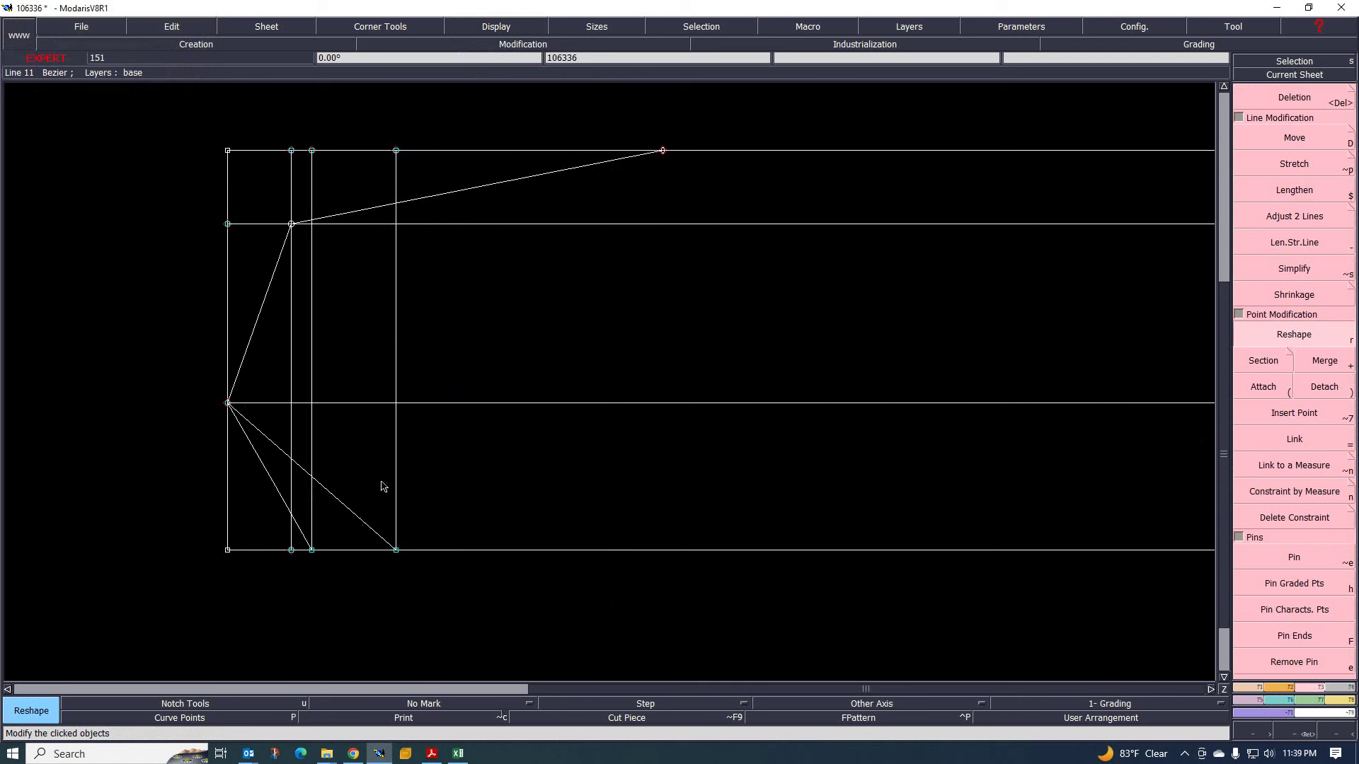
click(490, 32)
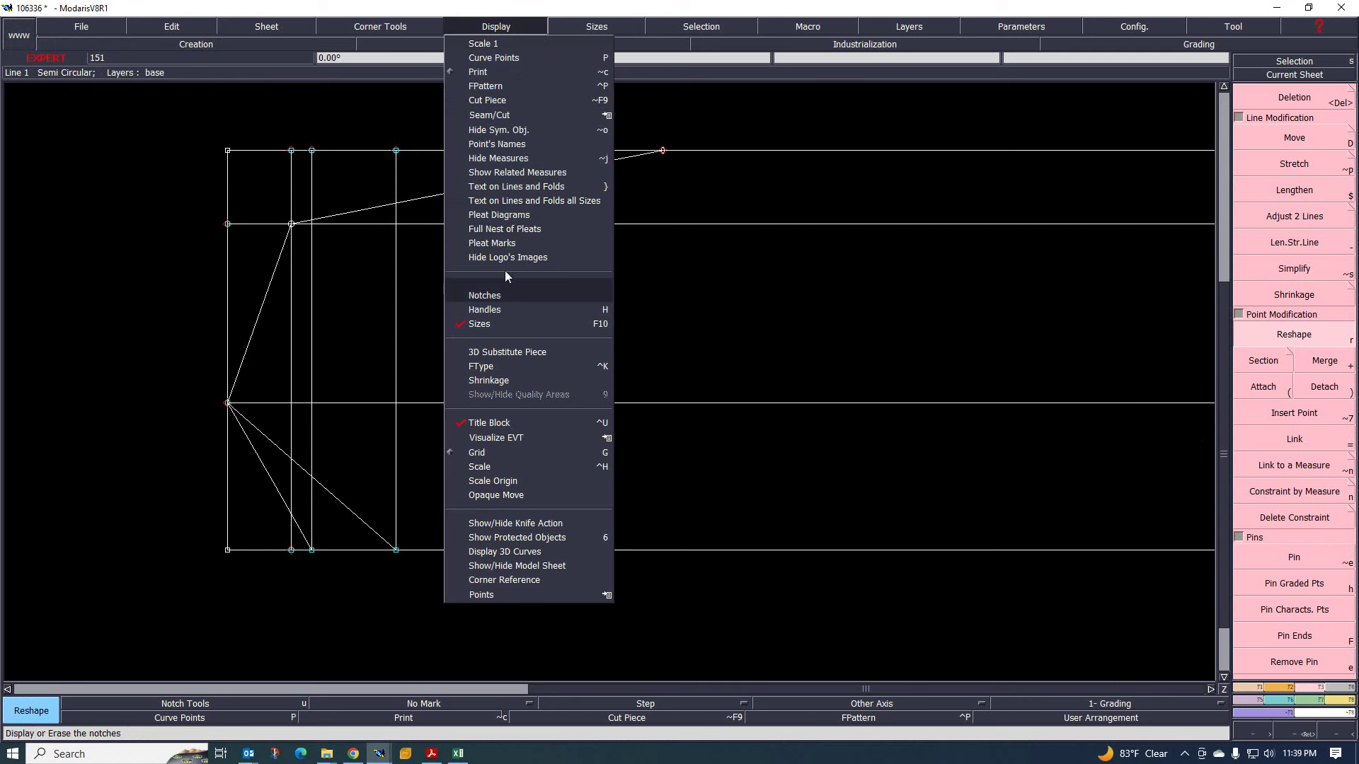
click(488, 315)
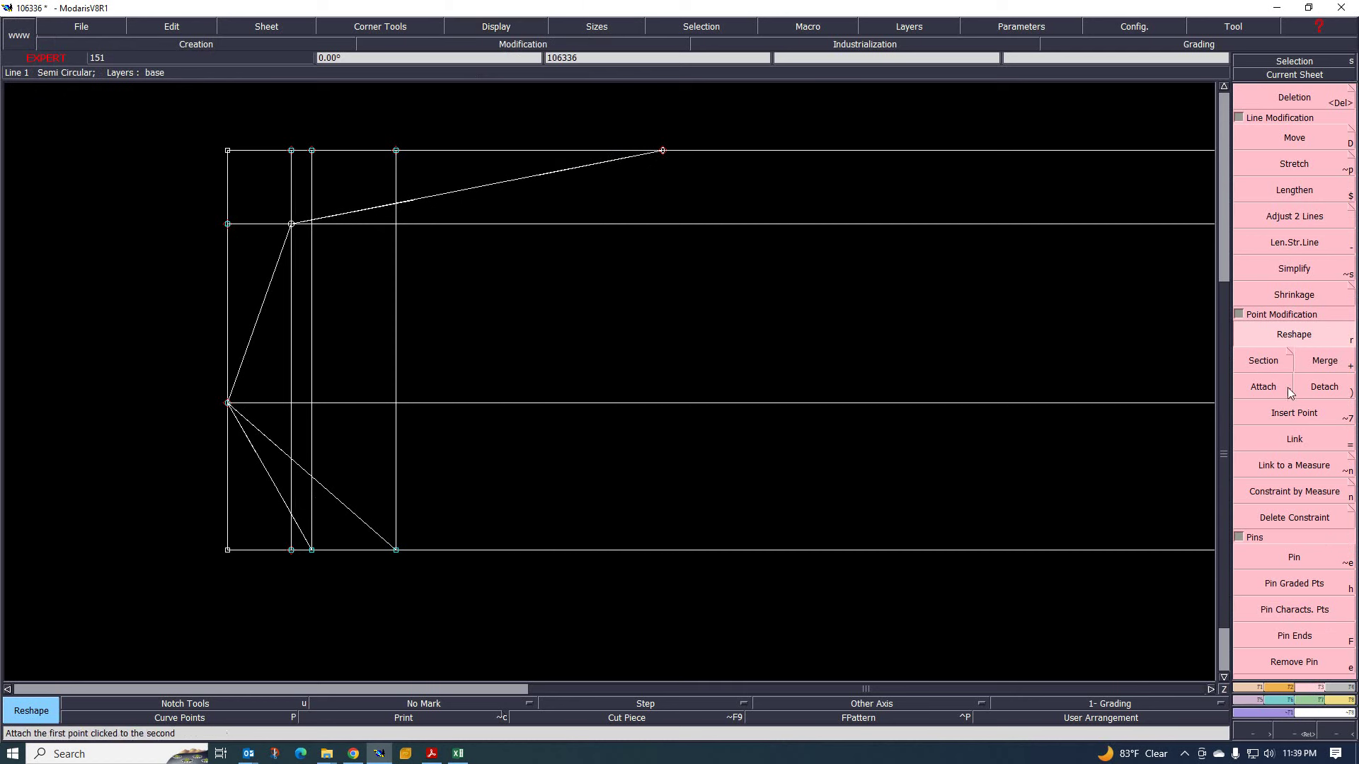
drag(582, 178, 655, 284)
drag(425, 225, 556, 263)
drag(658, 281, 659, 276)
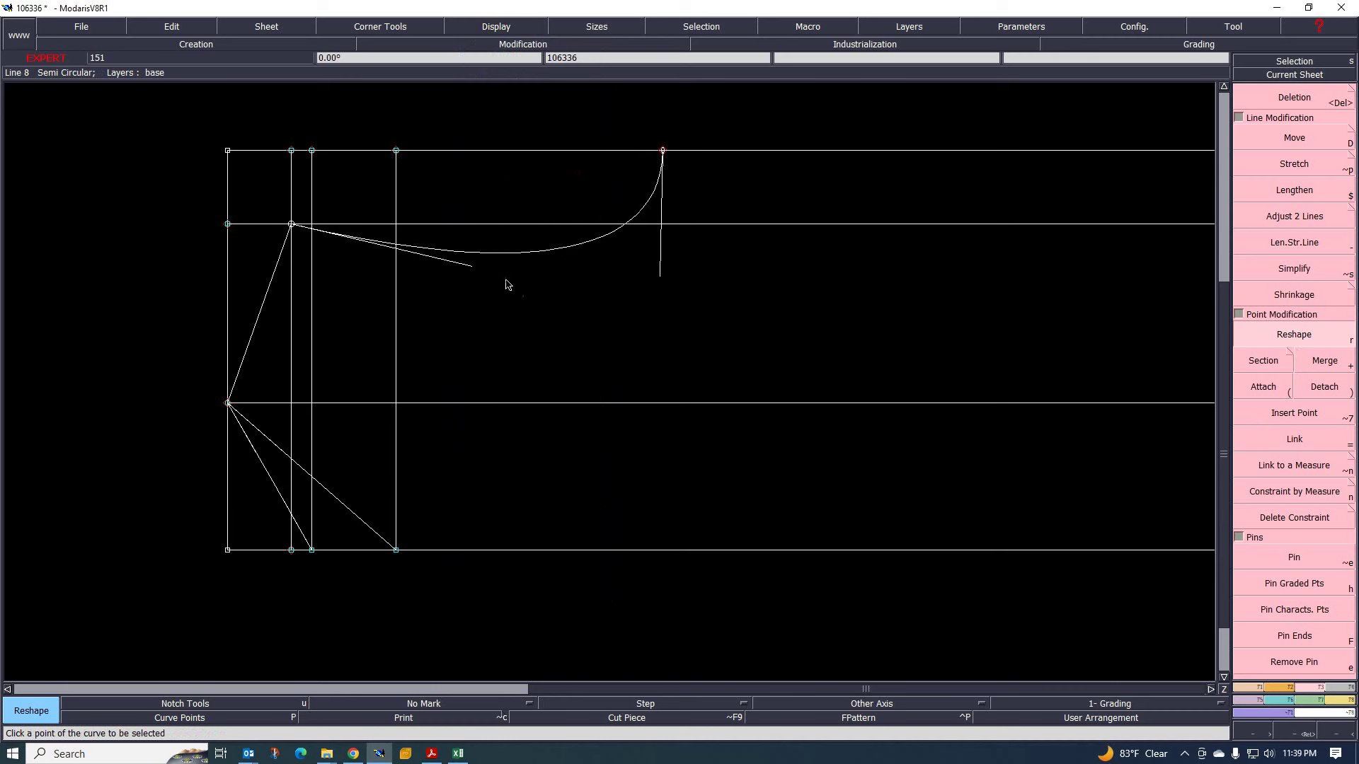
drag(467, 273, 475, 262)
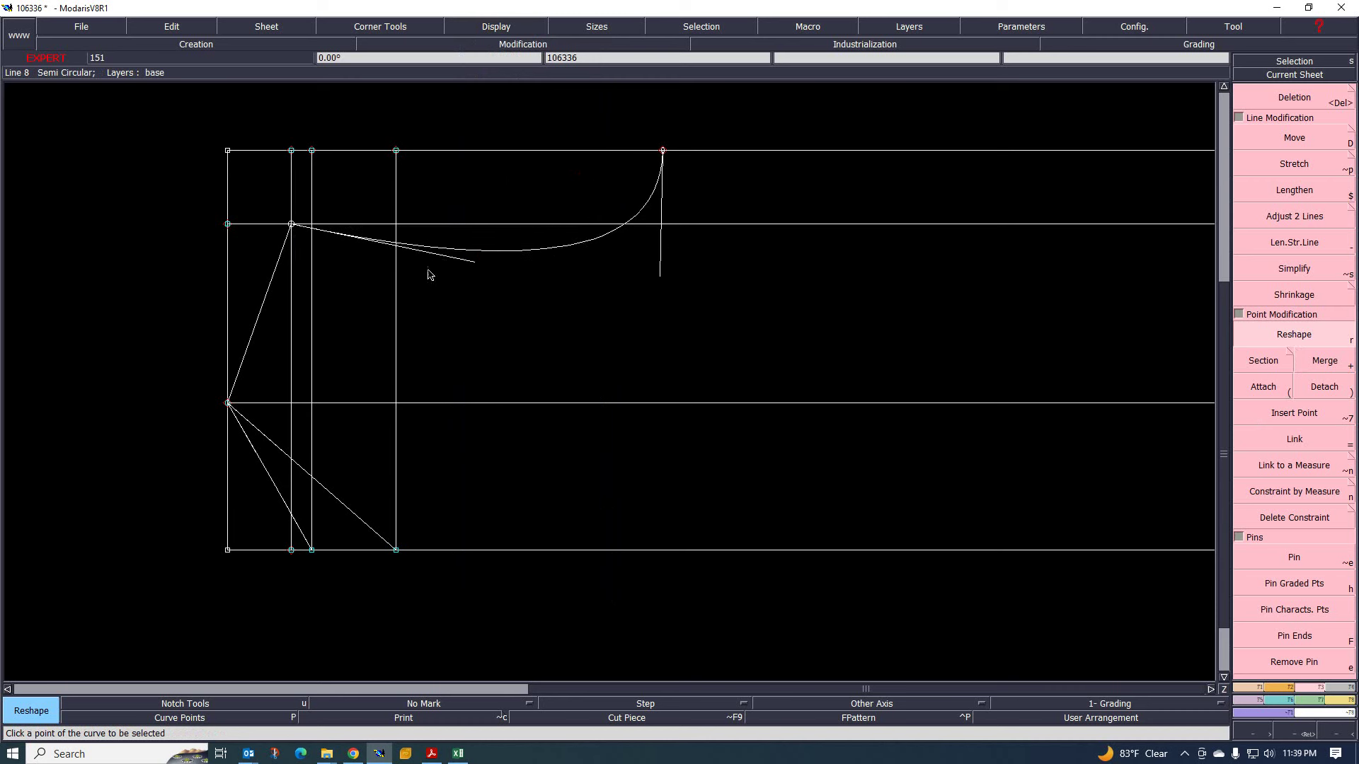
- Reshape the front and back neckline Beziers into rounded curves meeting the rectangle's bottom edge at right angles
scroll(271, 162, up, 2)
scroll(379, 364, down, 2)
scroll(439, 370, up, 1)
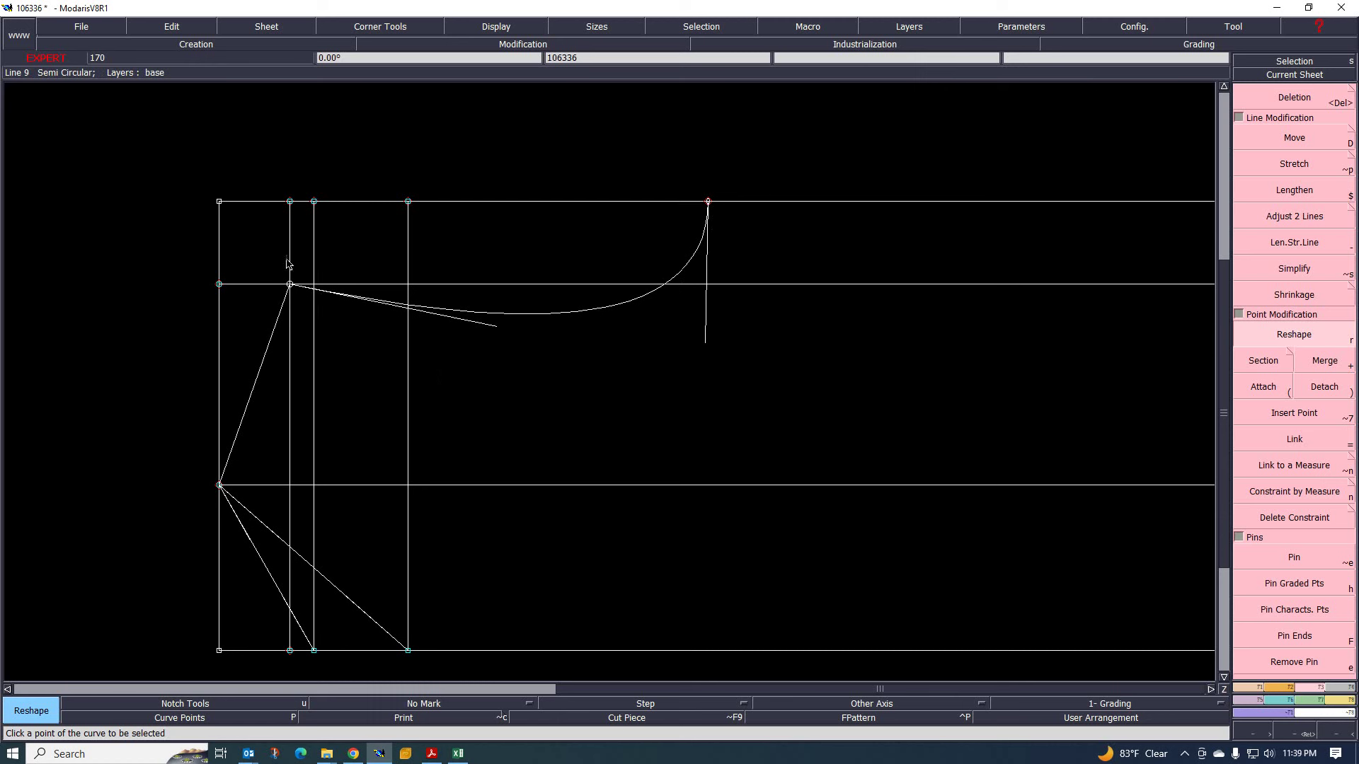
click(361, 610)
click(407, 550)
click(358, 509)
click(288, 606)
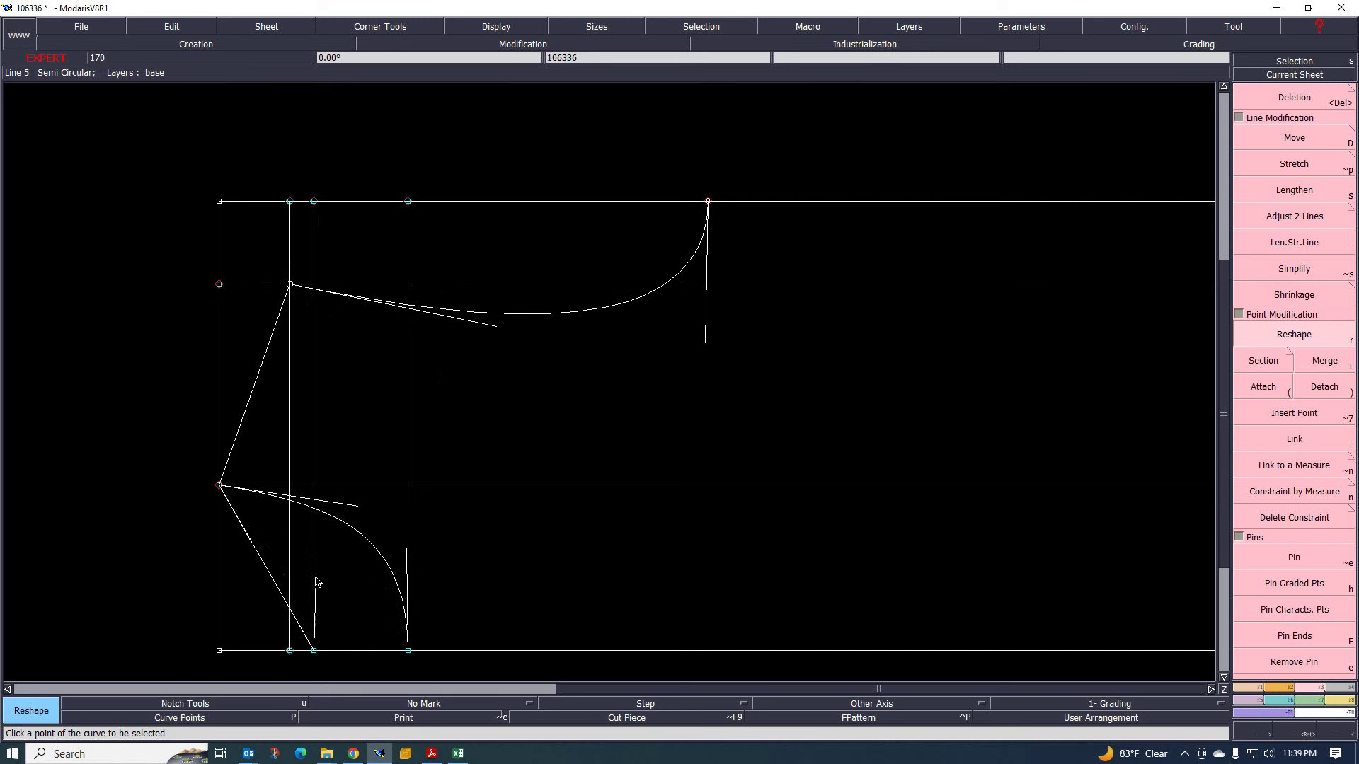
click(253, 542)
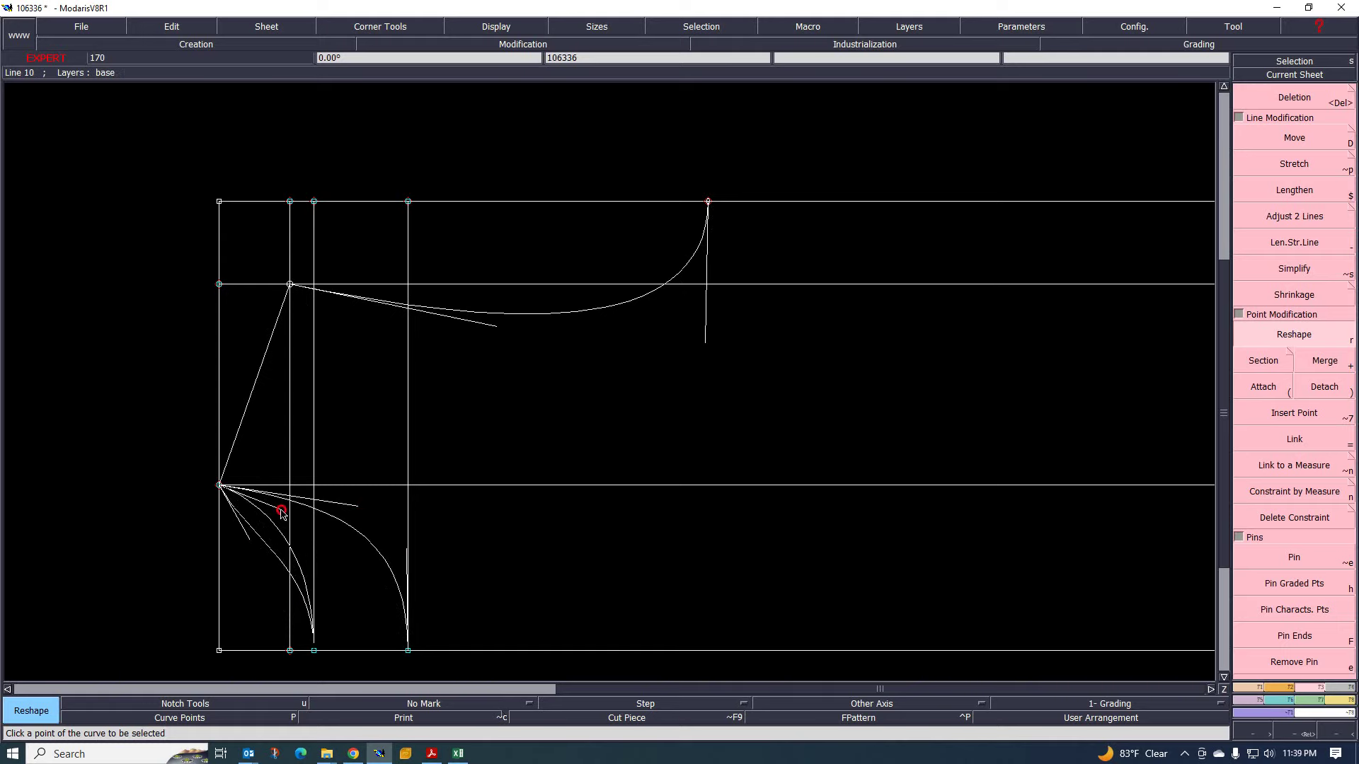
click(281, 517)
- Delete the two horizontal guides and the three vertical guides inside the rectangle
scroll(339, 355, down, 3)
scroll(311, 348, up, 4)
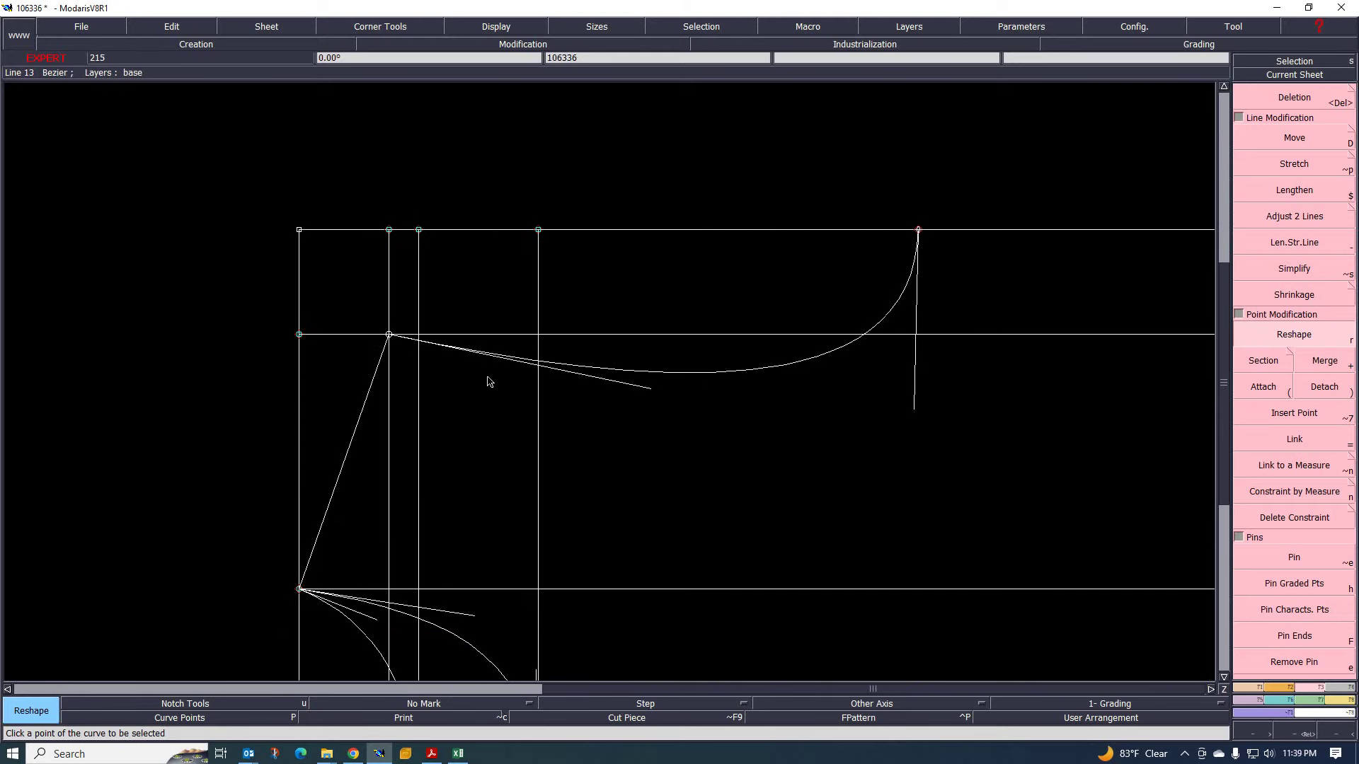
scroll(301, 297, down, 3)
scroll(321, 329, up, 2)
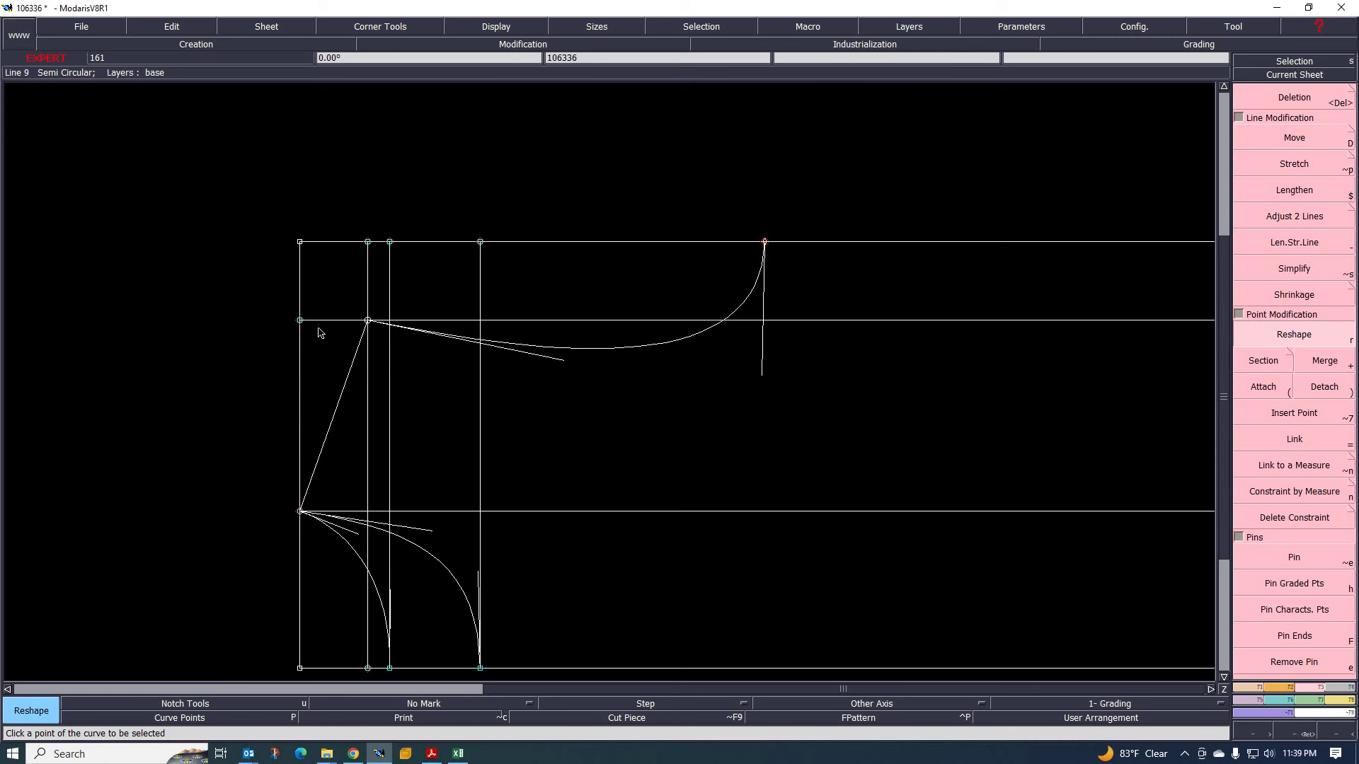
scroll(324, 374, down, 2)
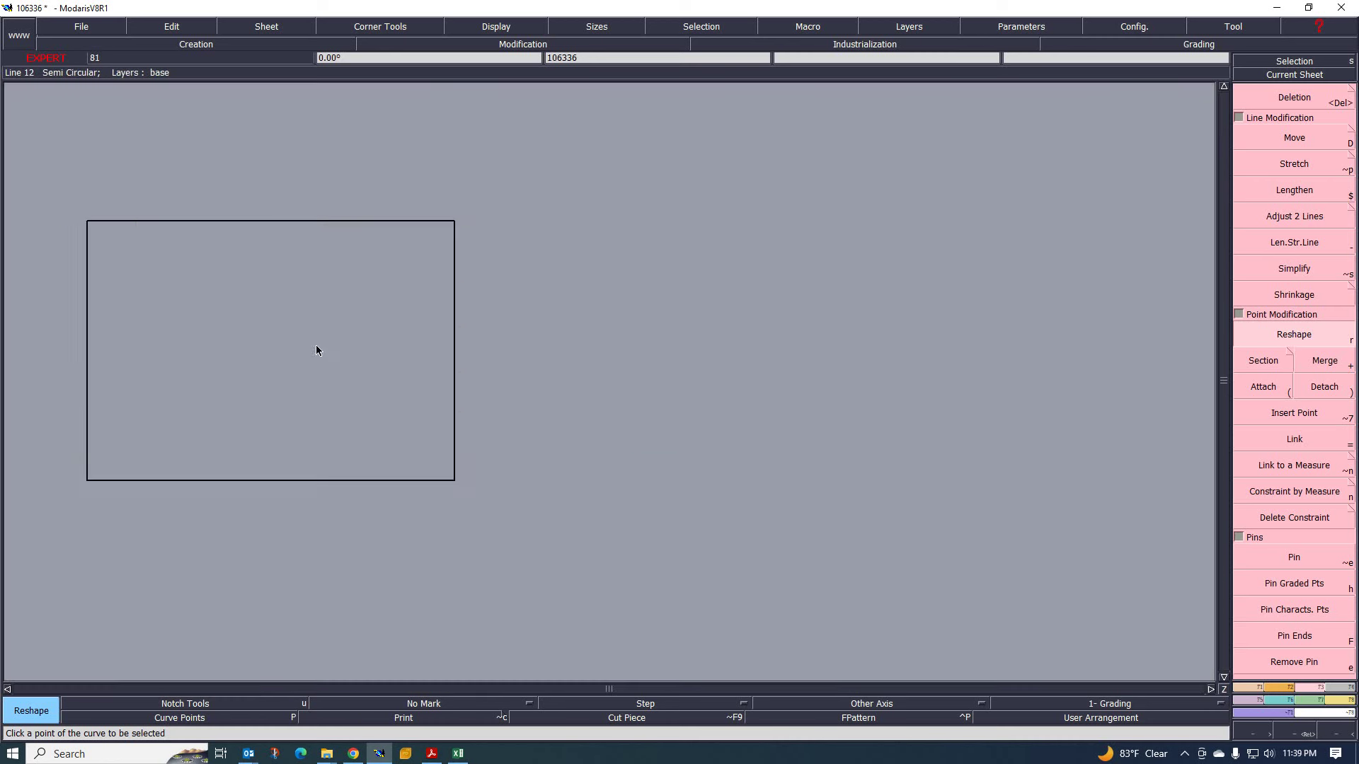
scroll(316, 346, up, 2)
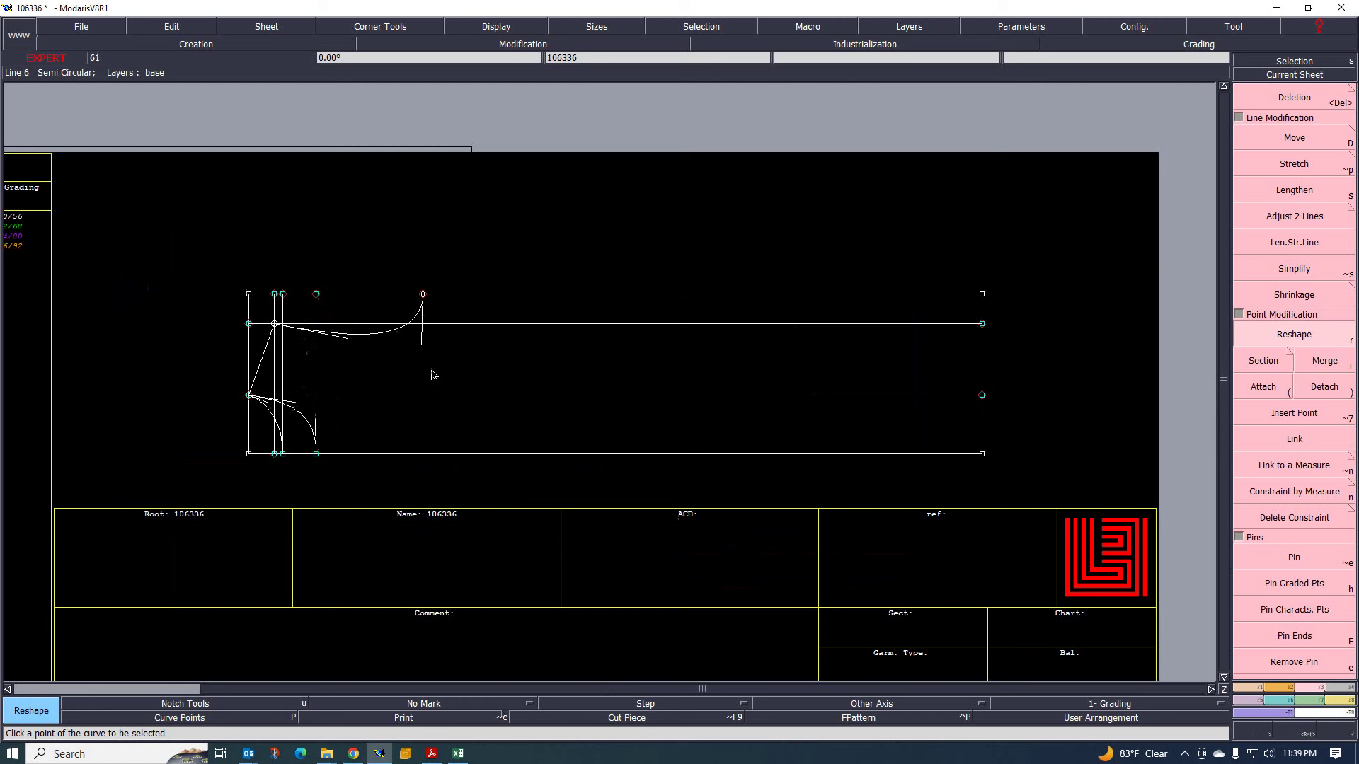
click(326, 386)
click(1295, 100)
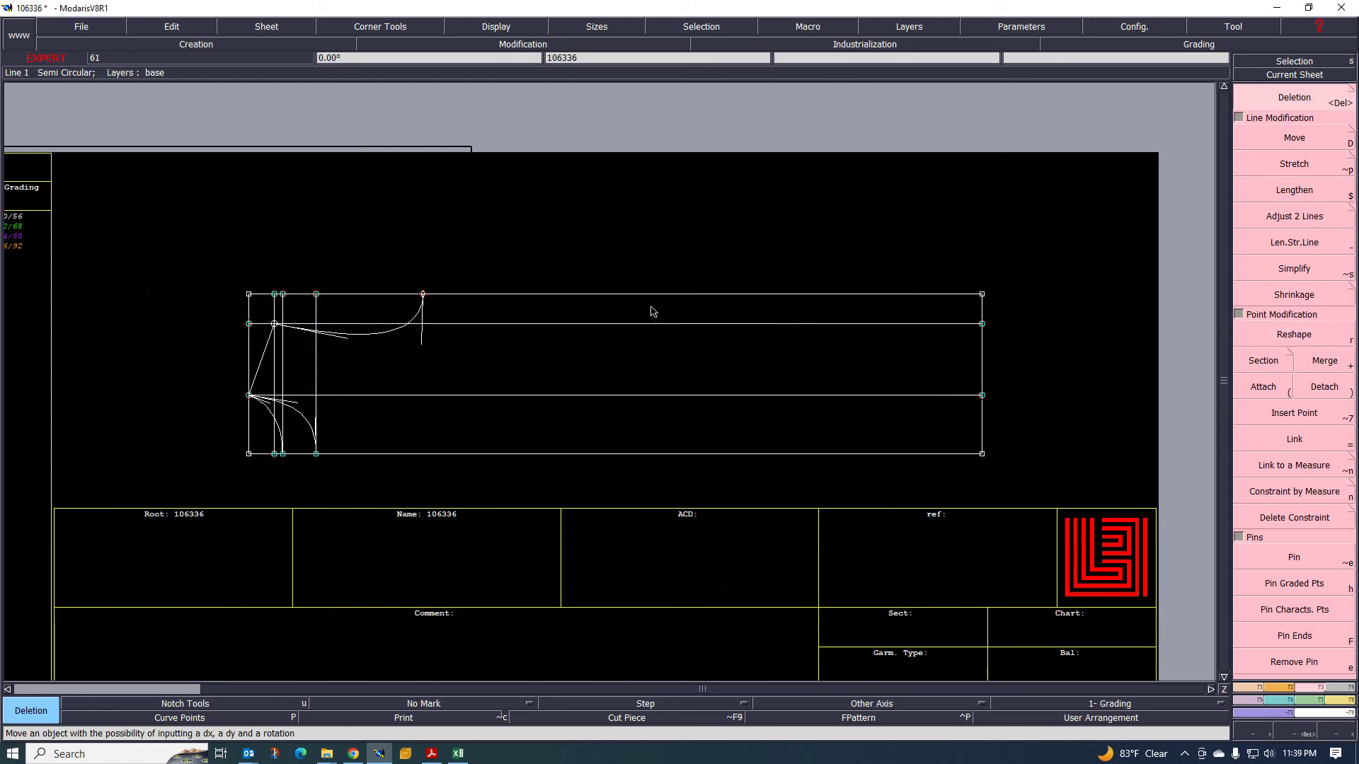
click(571, 329)
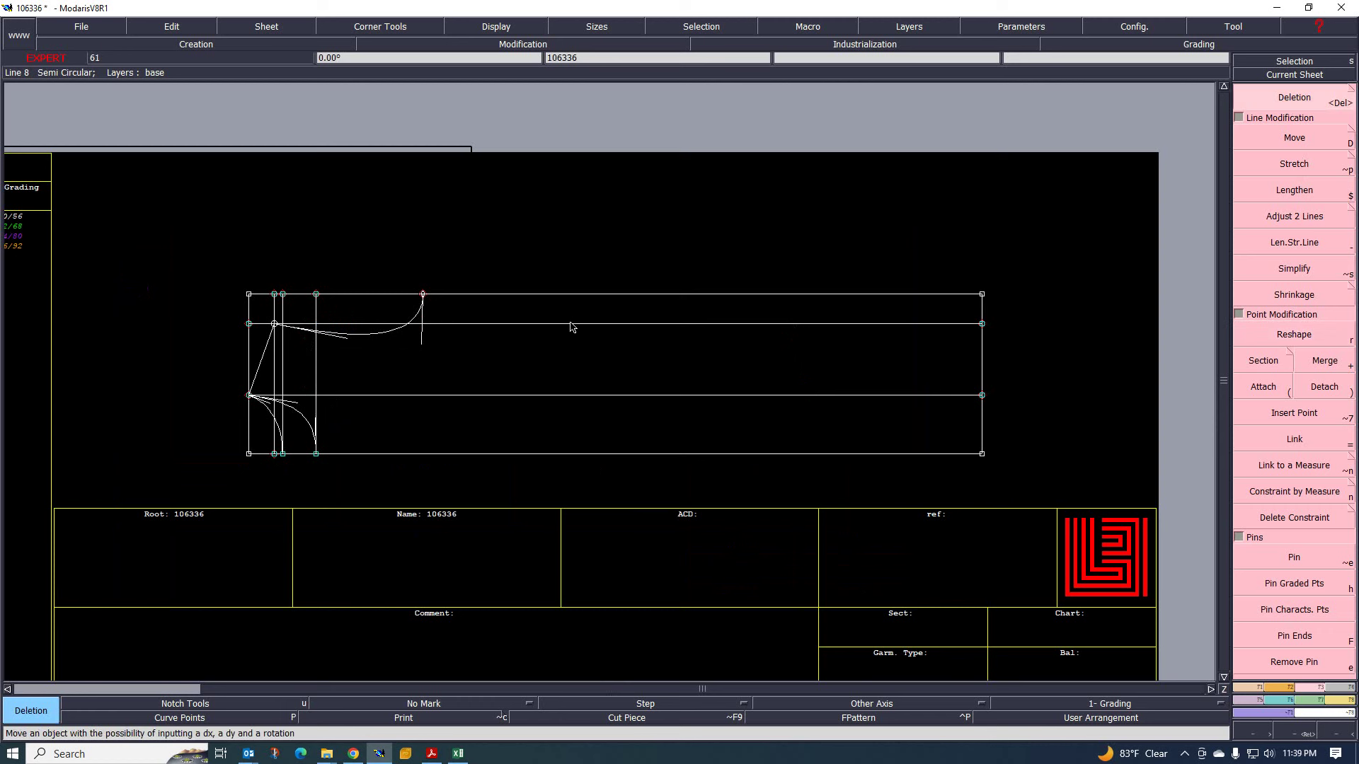
click(495, 396)
click(316, 379)
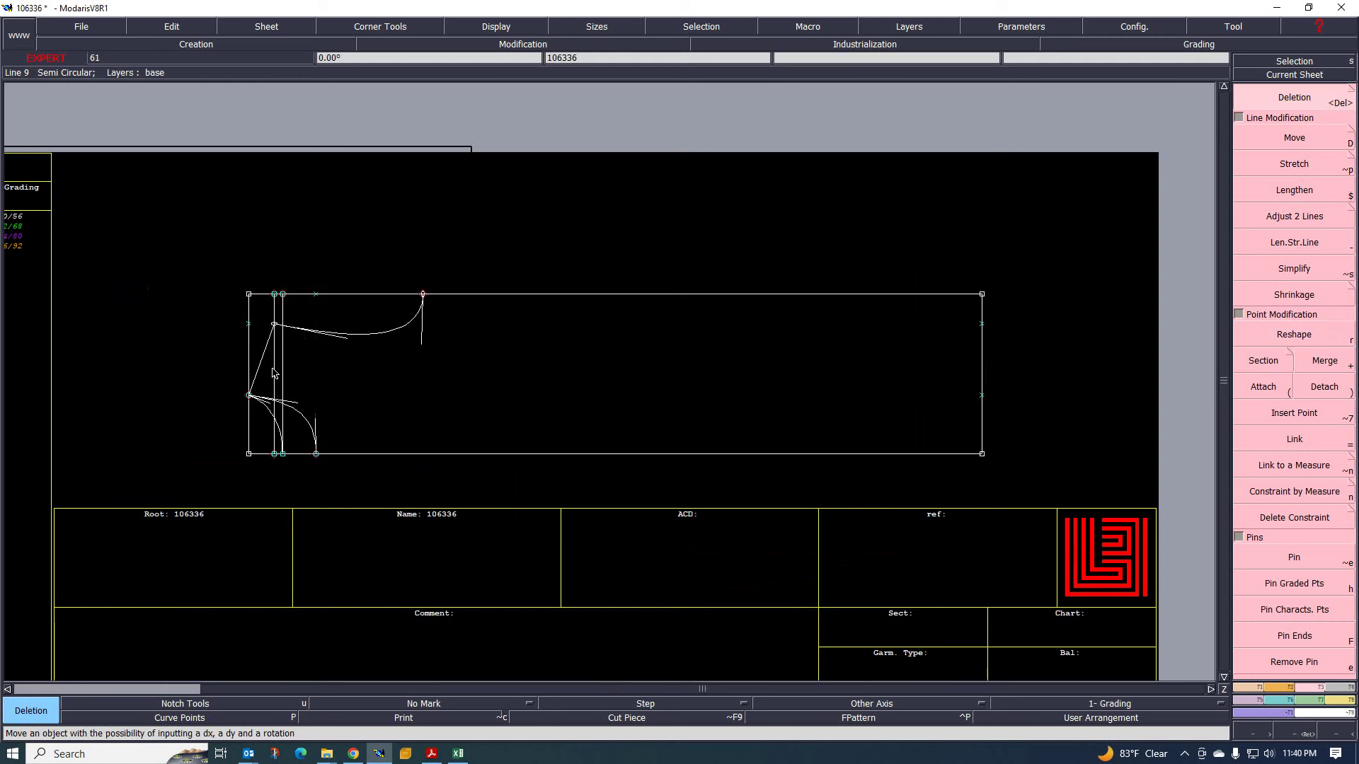
click(274, 373)
click(283, 374)
- Delete the leftover guide points on the rectangle's top, left and right edges
scroll(303, 303, up, 2)
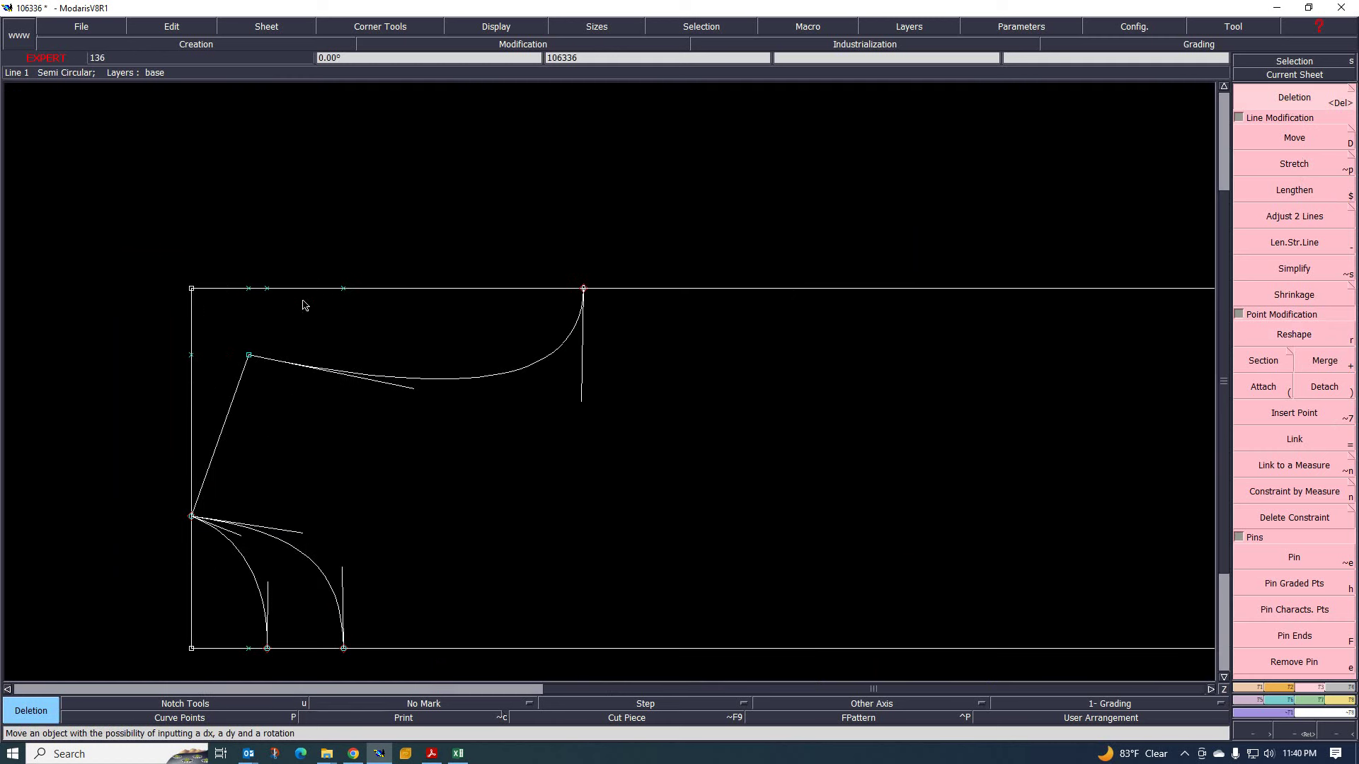
click(267, 289)
click(248, 289)
click(193, 354)
scroll(288, 406, down, 4)
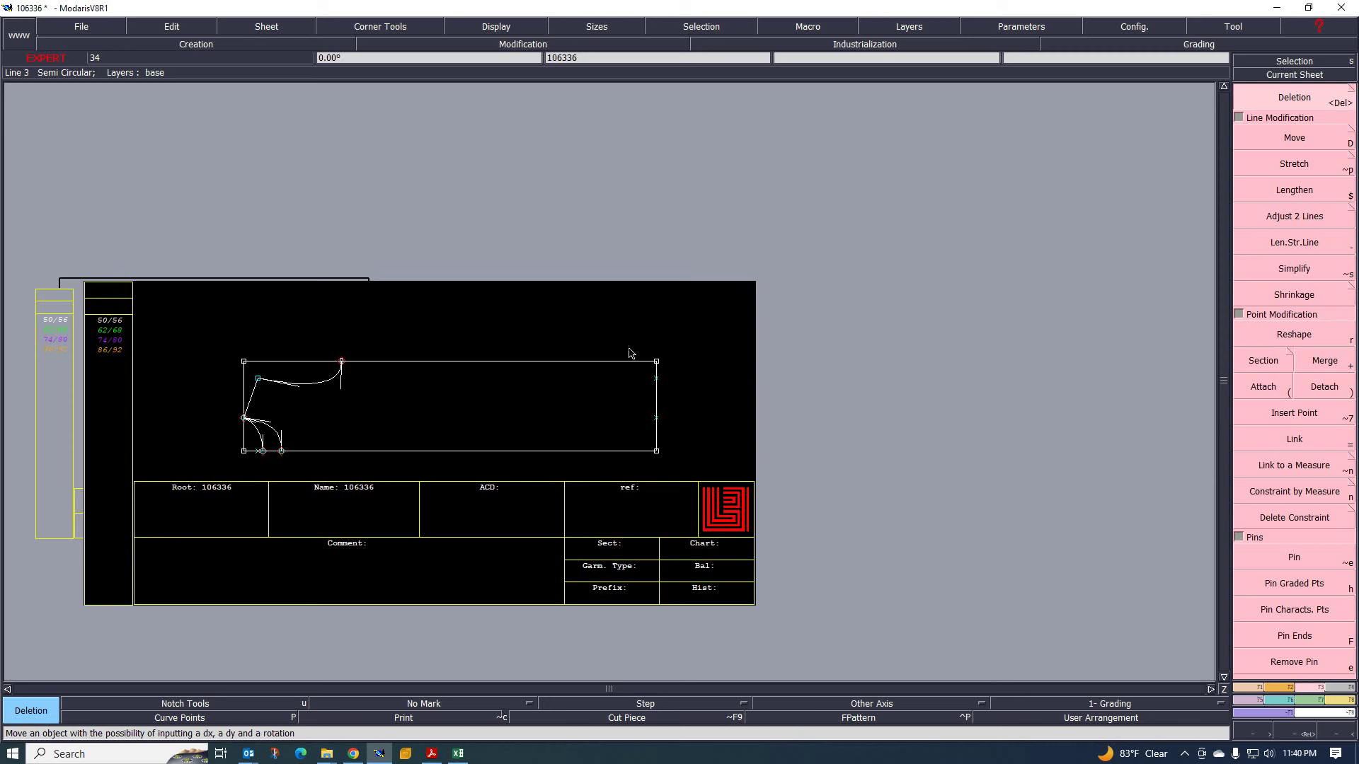
scroll(648, 417, up, 1)
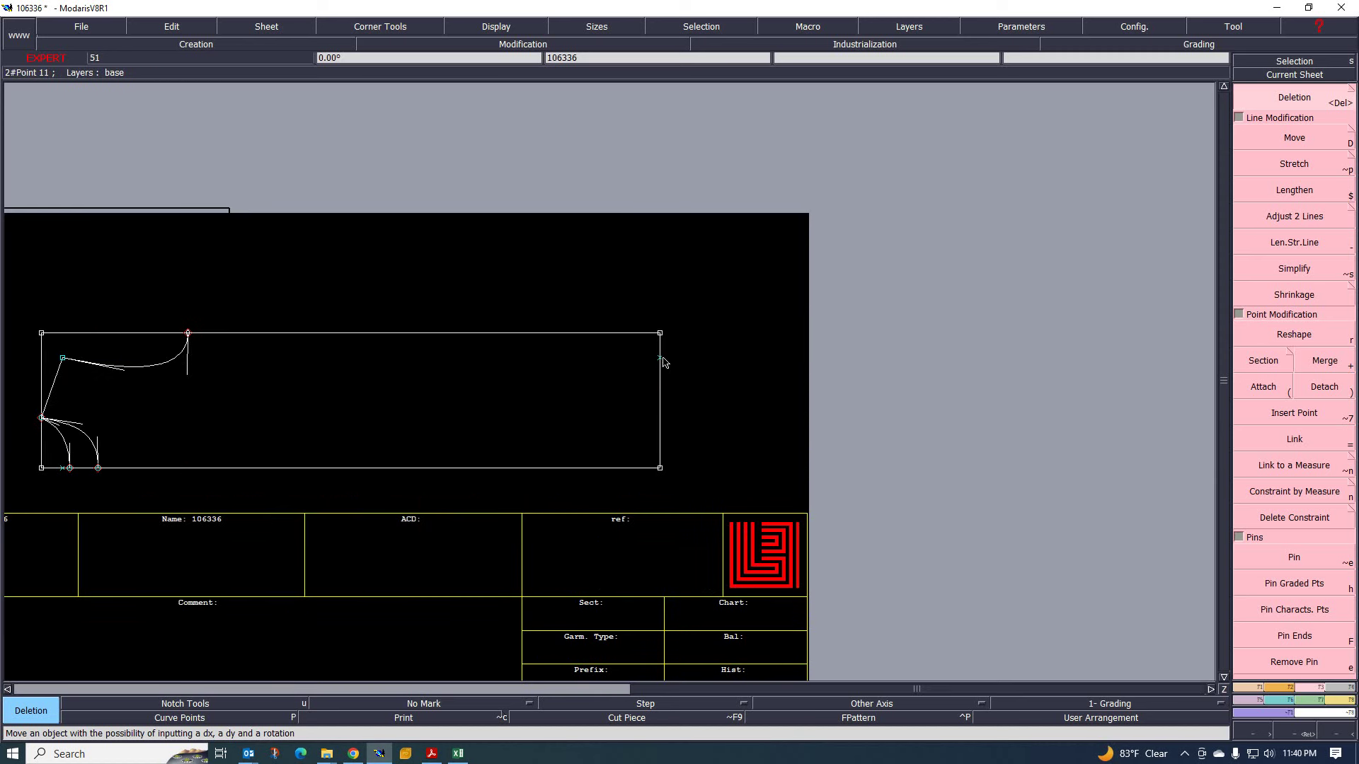
scroll(698, 359, down, 2)
scroll(461, 394, up, 2)
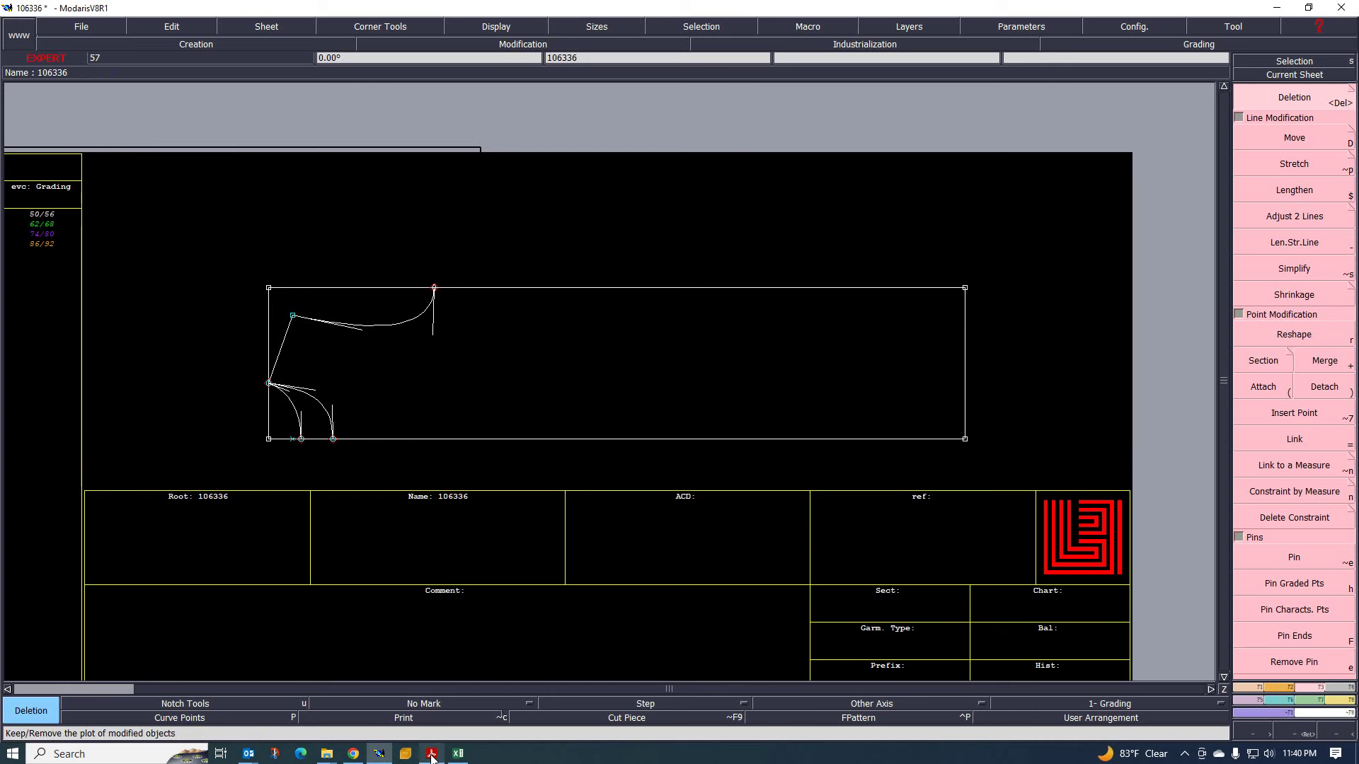
- Check the front centre length (length CF) for size 50/56 in the Excel measurement chart, returning to Modaris
click(458, 754)
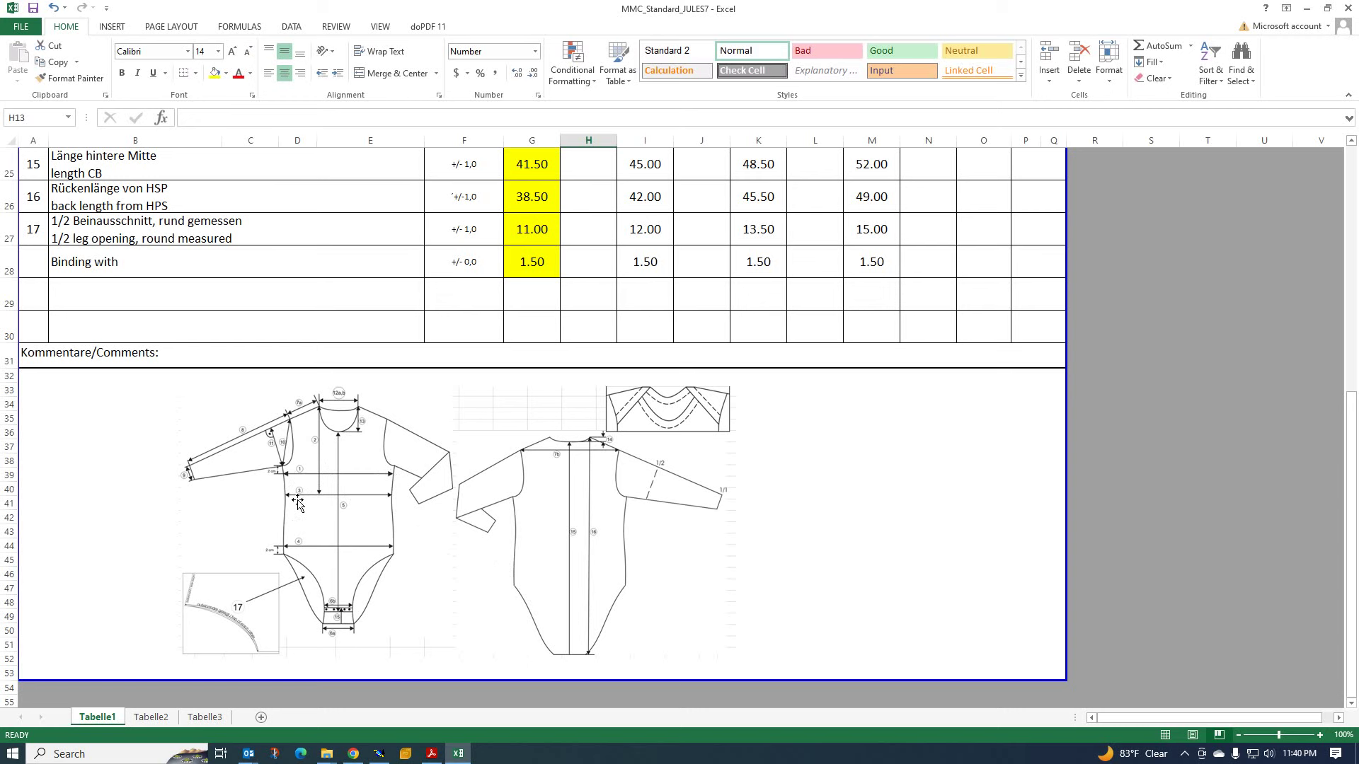
scroll(297, 503, up, 5)
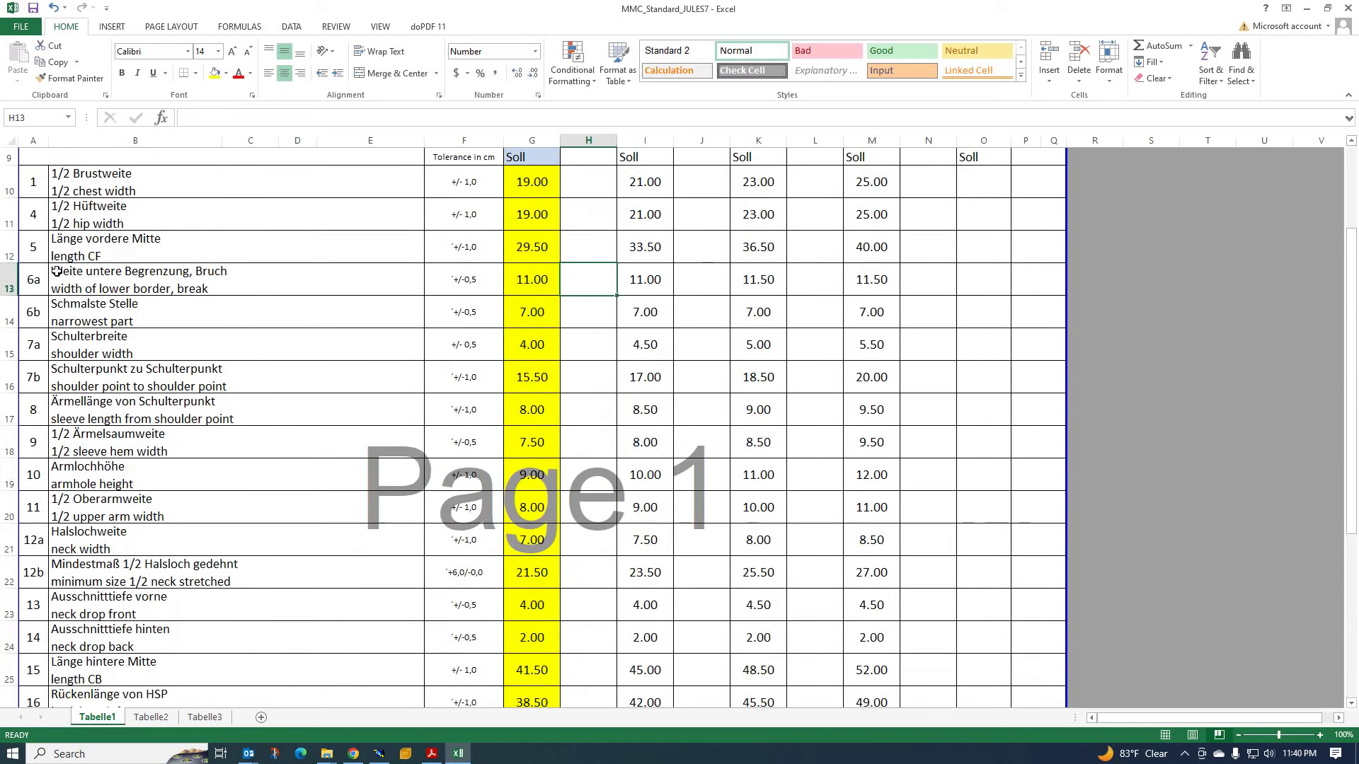
scroll(57, 271, up, 3)
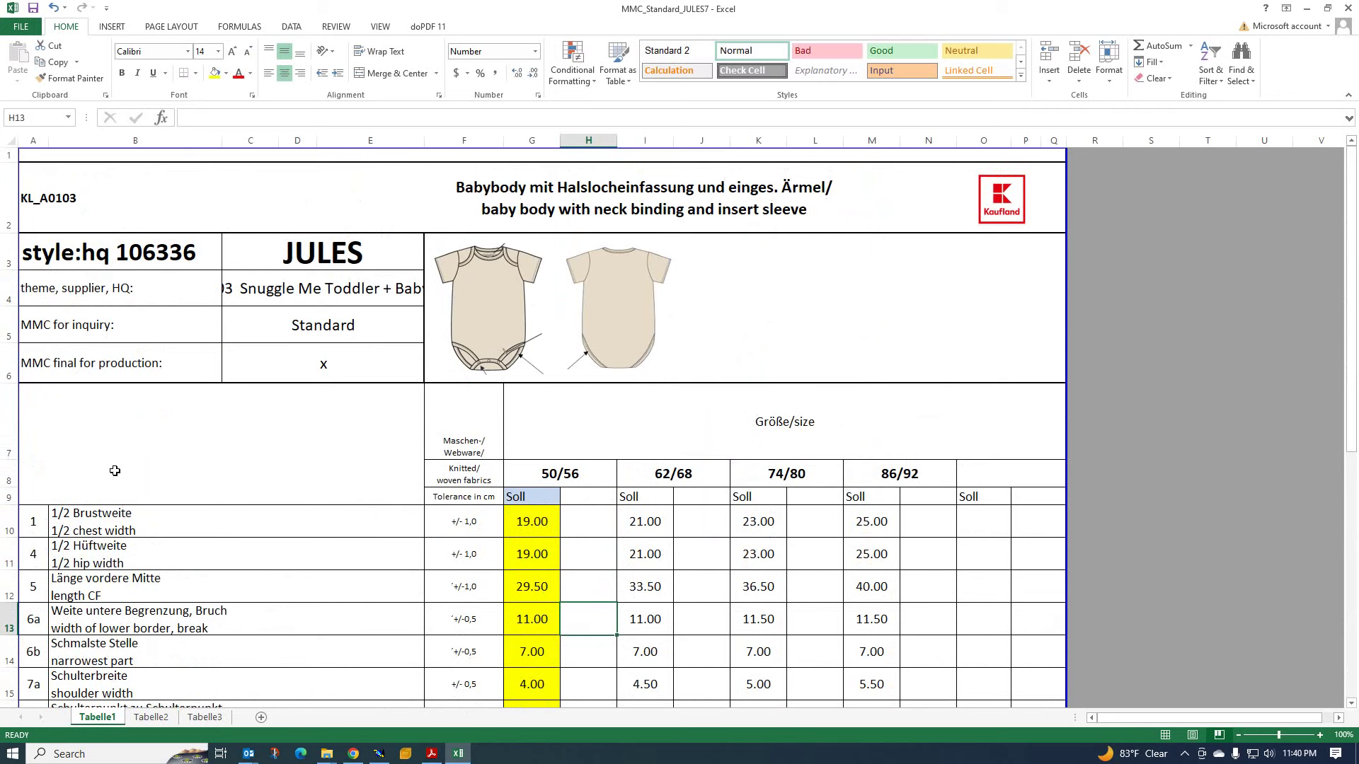
ctrl+scroll(132, 455, down, 2)
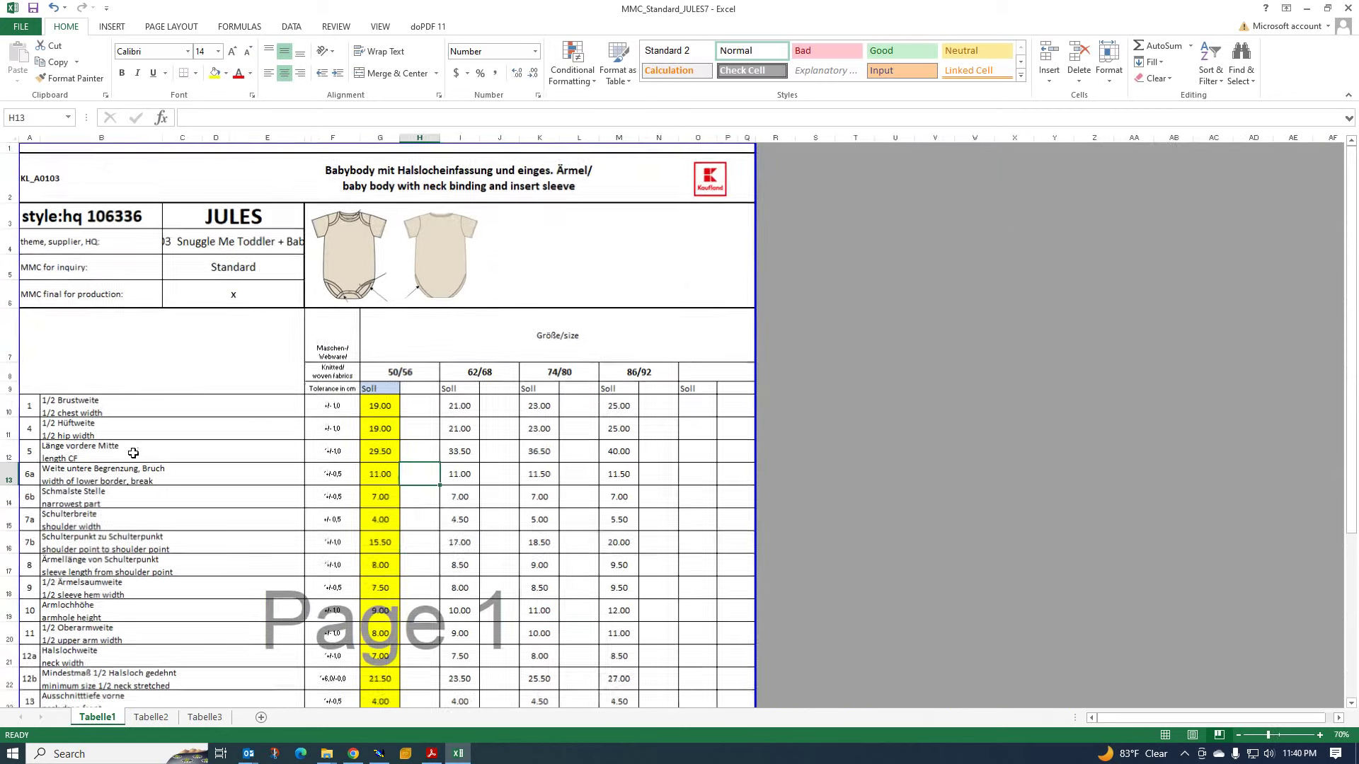
scroll(134, 453, down, 3)
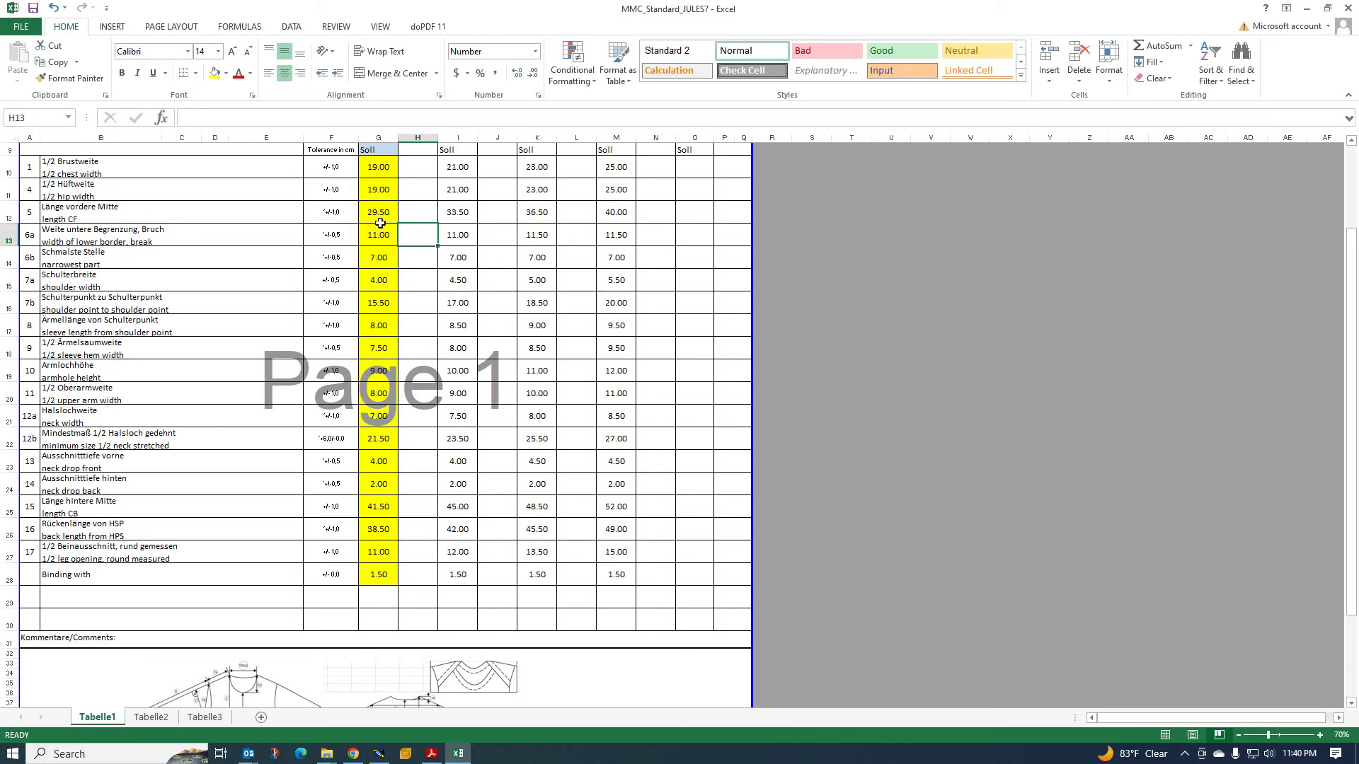
click(378, 753)
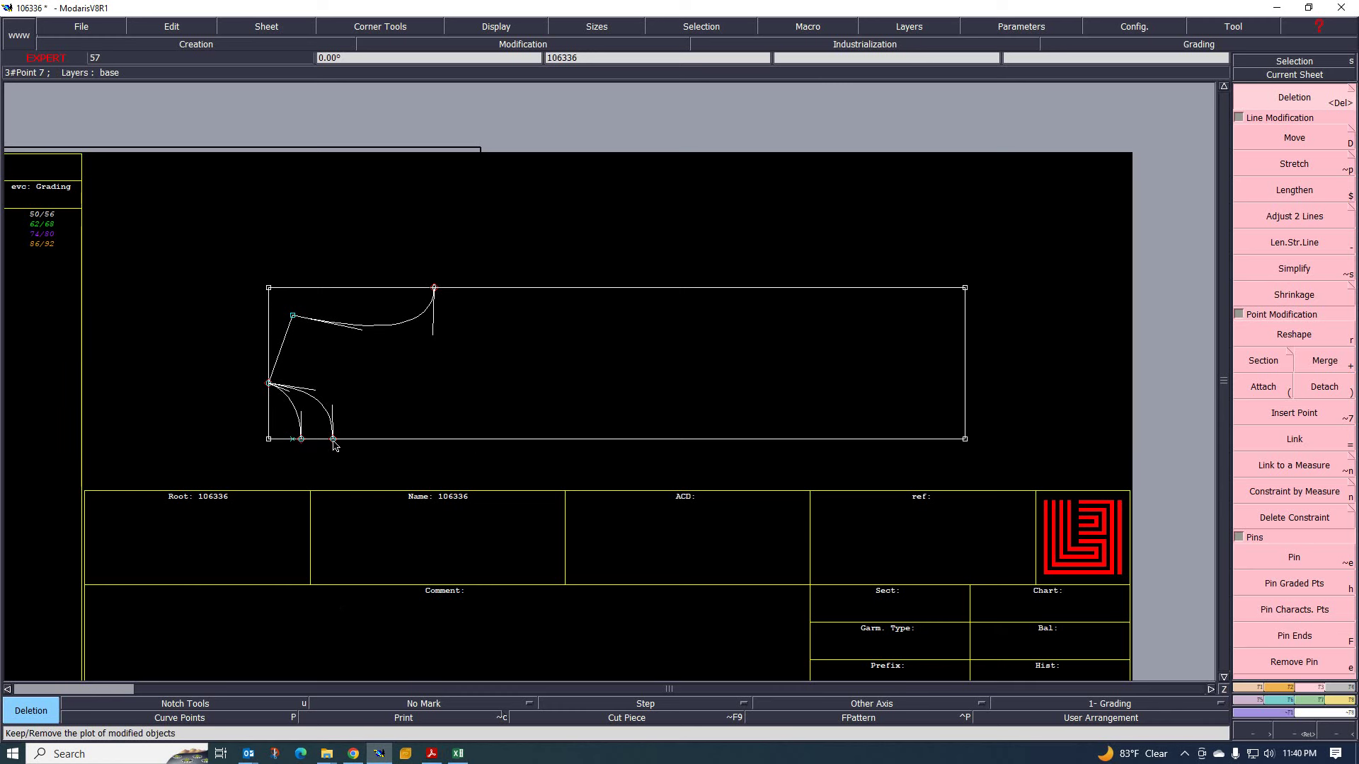
- Try to place a developed point 29.5 cm from the front neckline's lower end along the bottom edge
click(1267, 701)
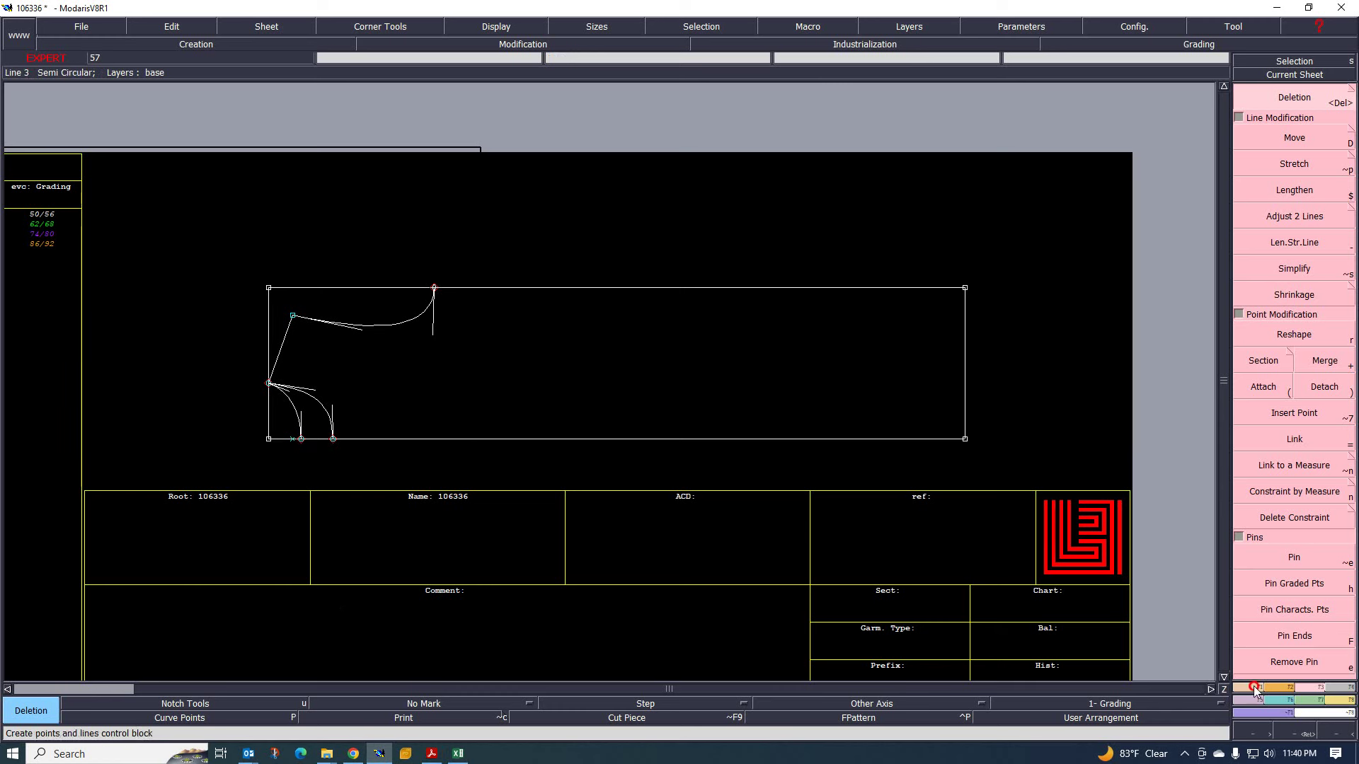
click(1292, 140)
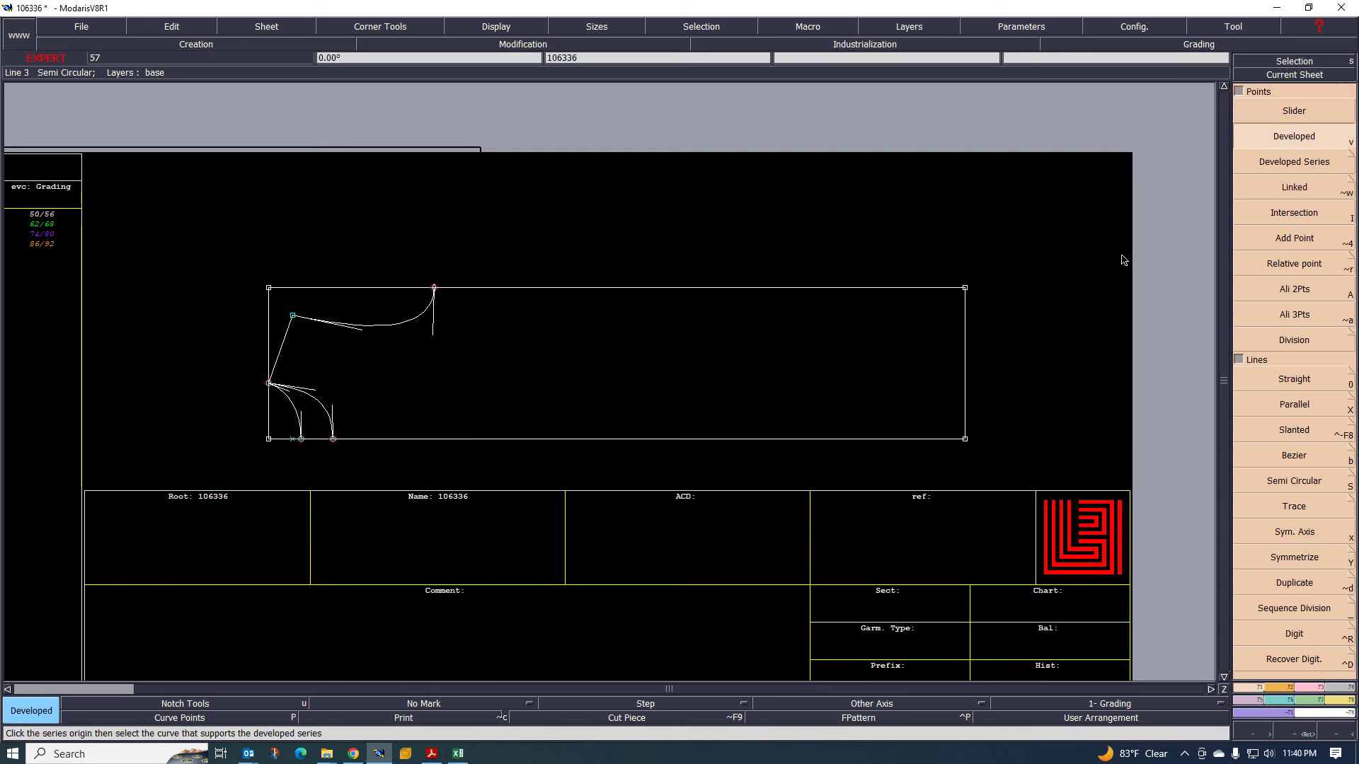
click(333, 441)
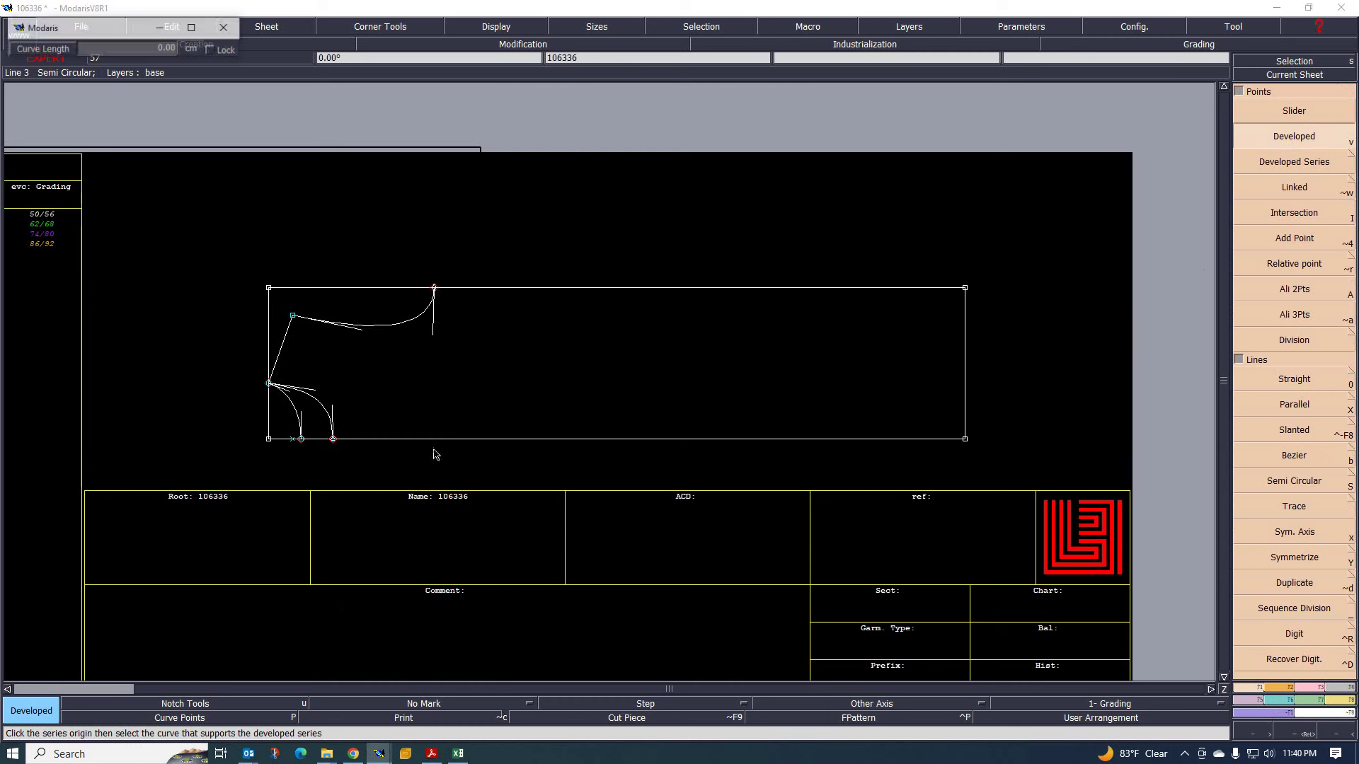
click(584, 439)
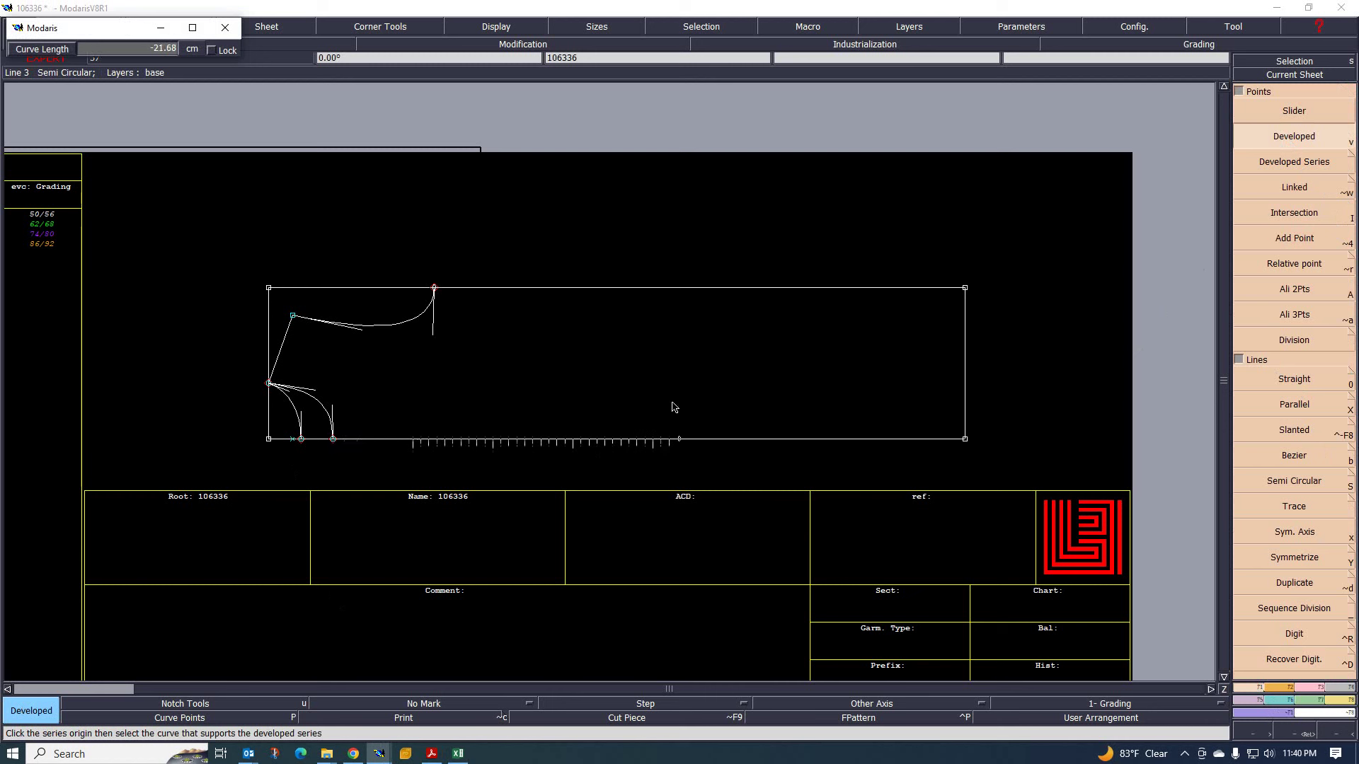
text(29.5)
key(Return)
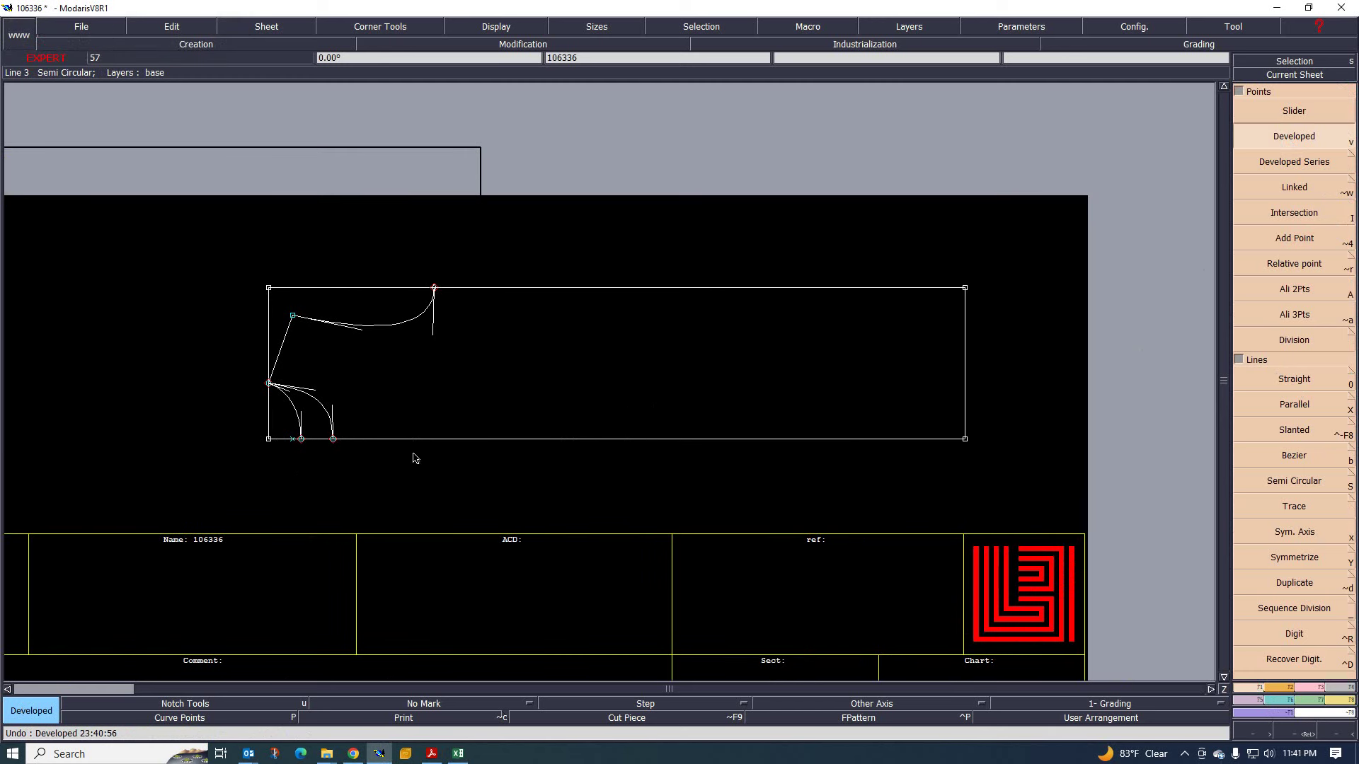
- Place a developed point at -29.50 cm along the bottom edge, starting from the front neckline's lower end
click(334, 439)
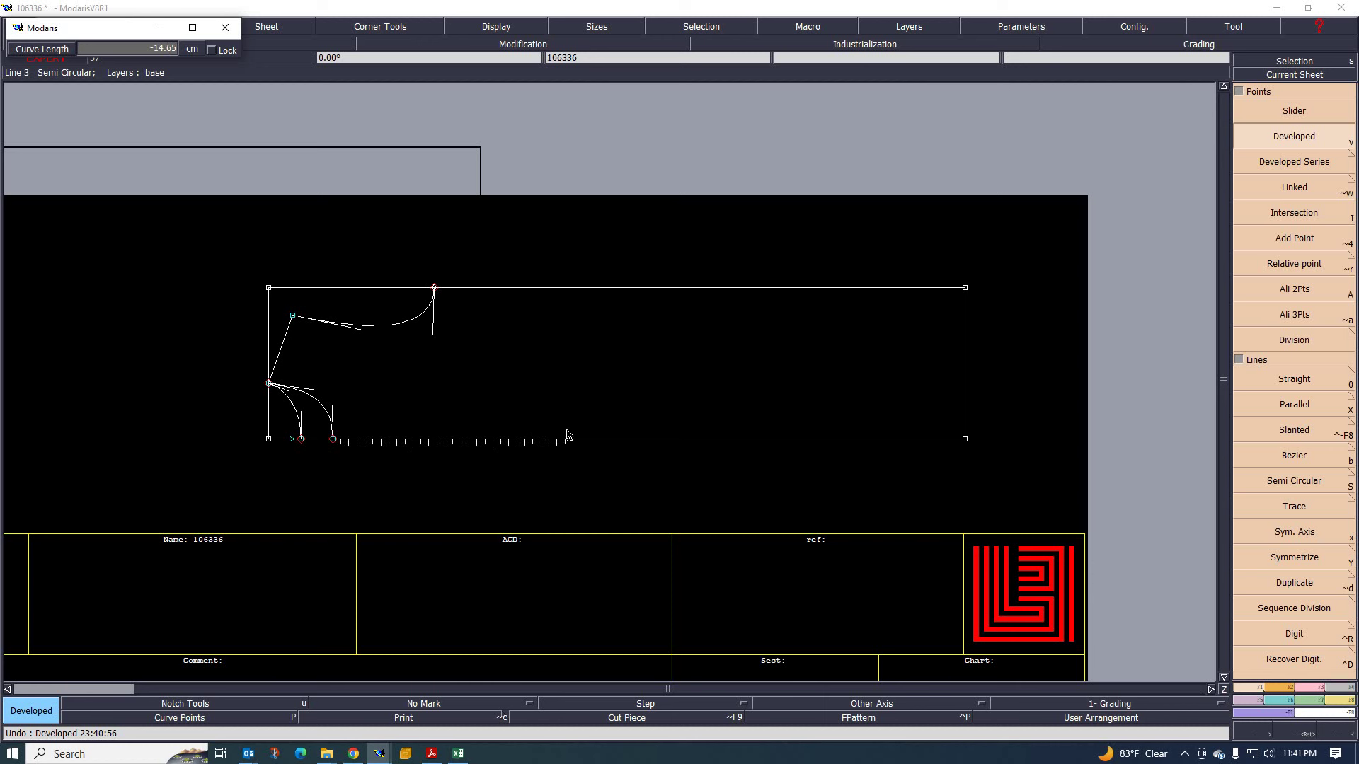
key(BackSpace)
key(Return)
scroll(793, 460, up, 1)
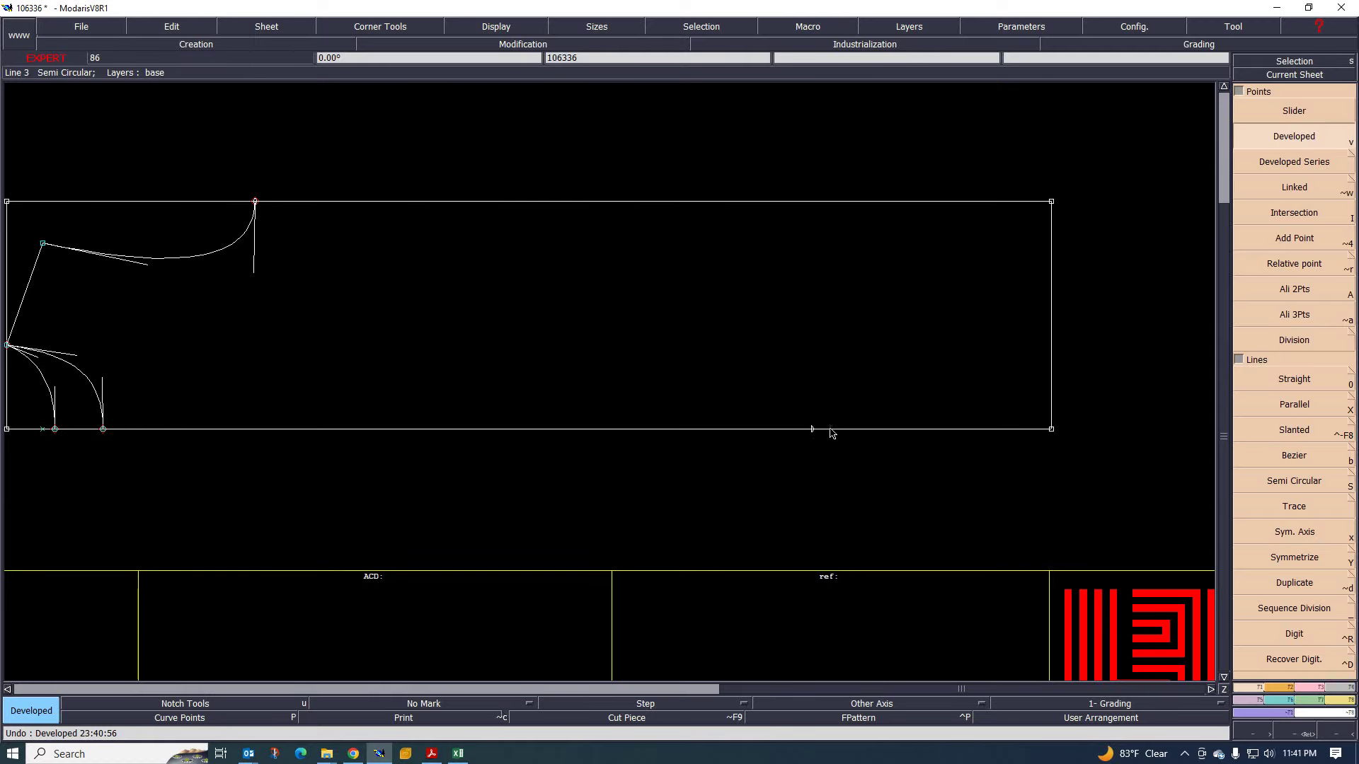
scroll(825, 439, down, 3)
scroll(829, 445, up, 2)
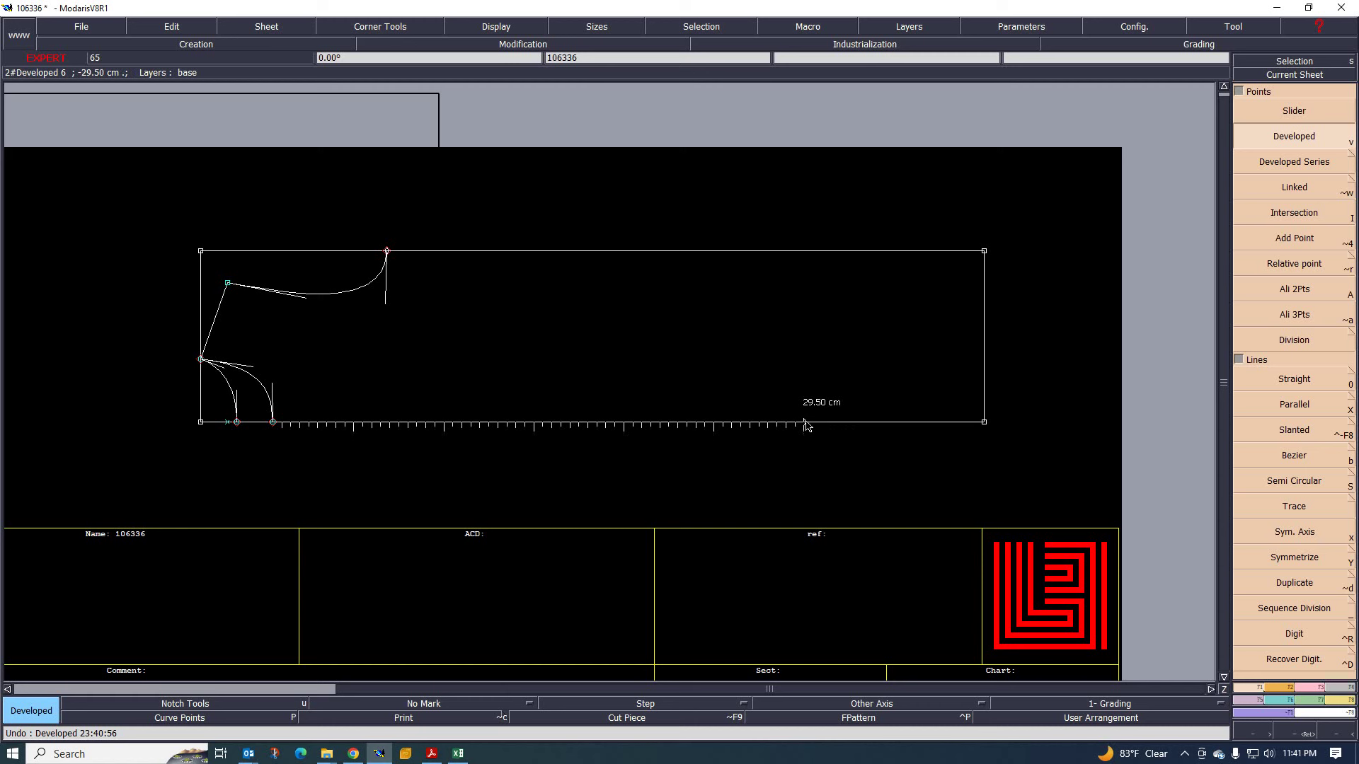
- Look up back length from HPS in Excel and place a developed point 38.5 cm from the rectangle's lower-left corner along the bottom edge
key(shift+y)
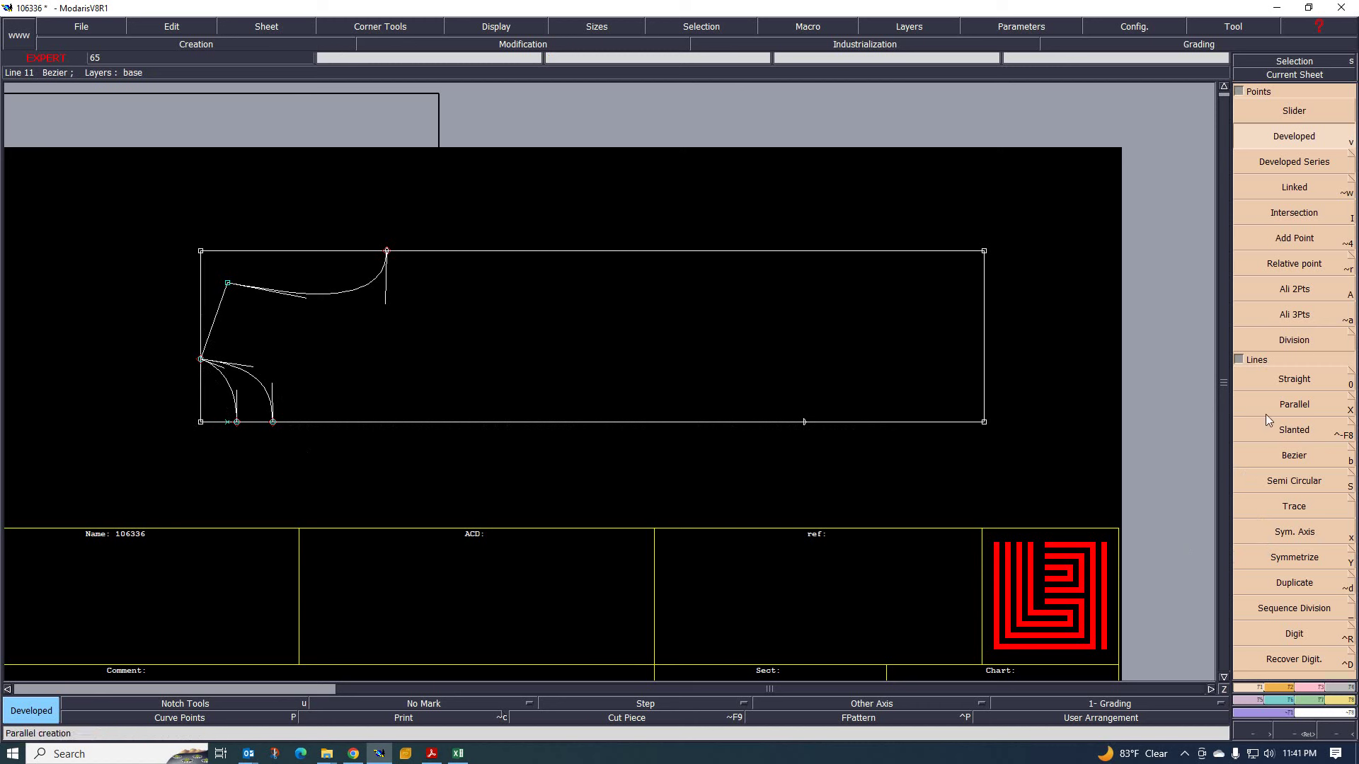
click(457, 754)
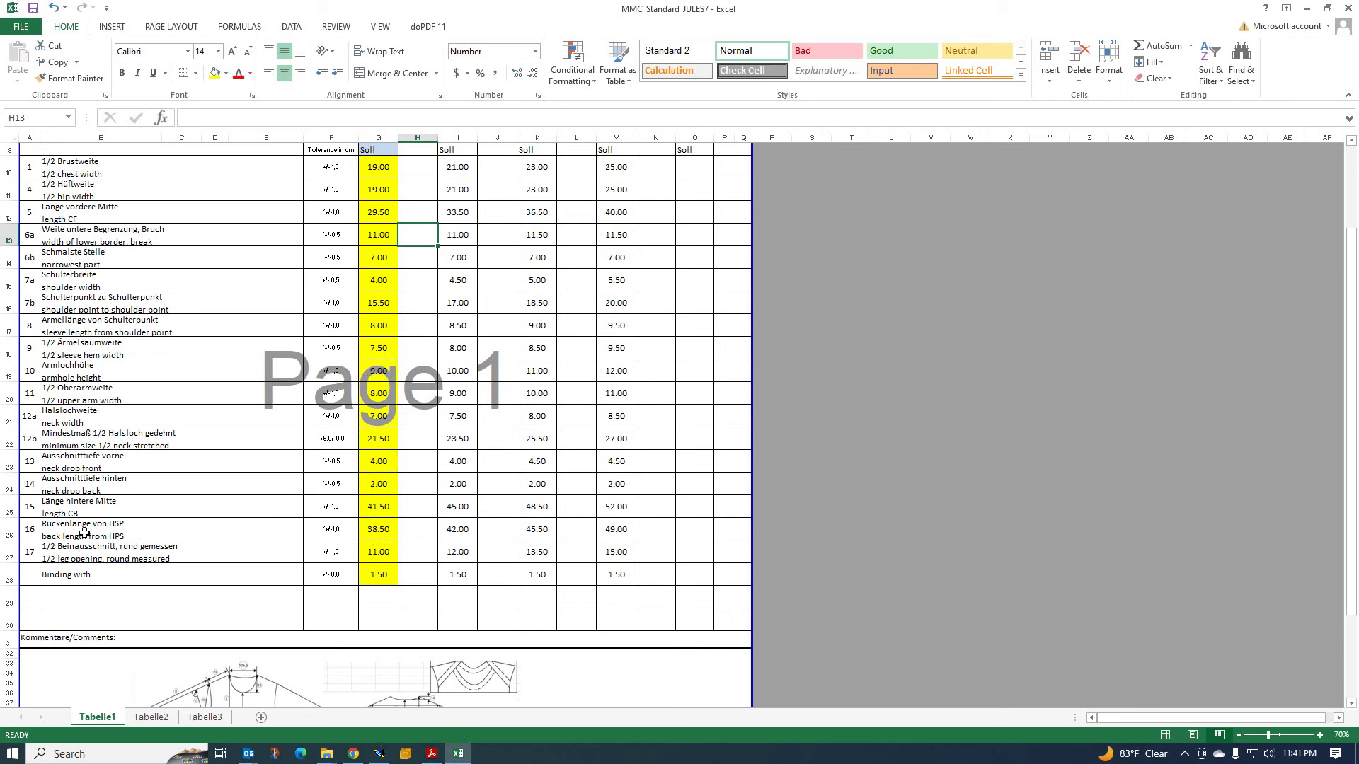
click(380, 754)
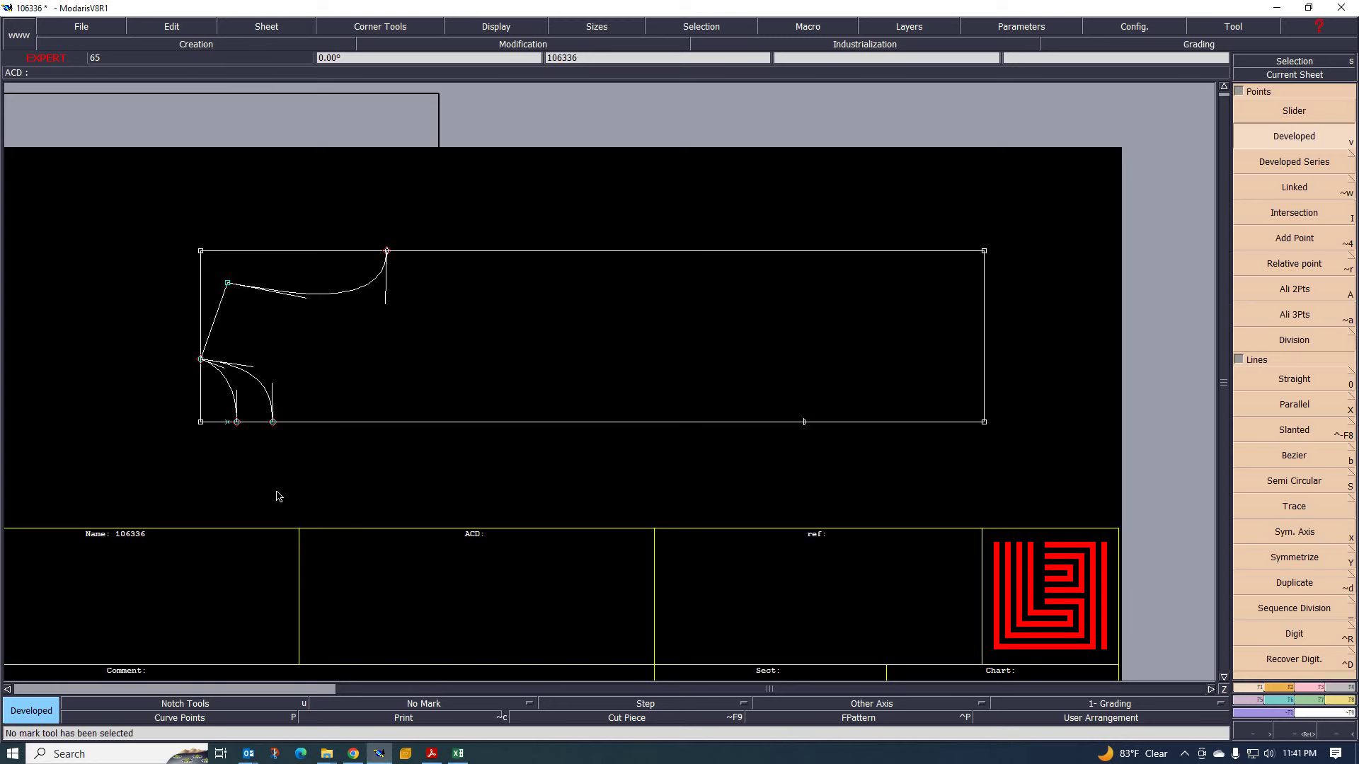
click(203, 424)
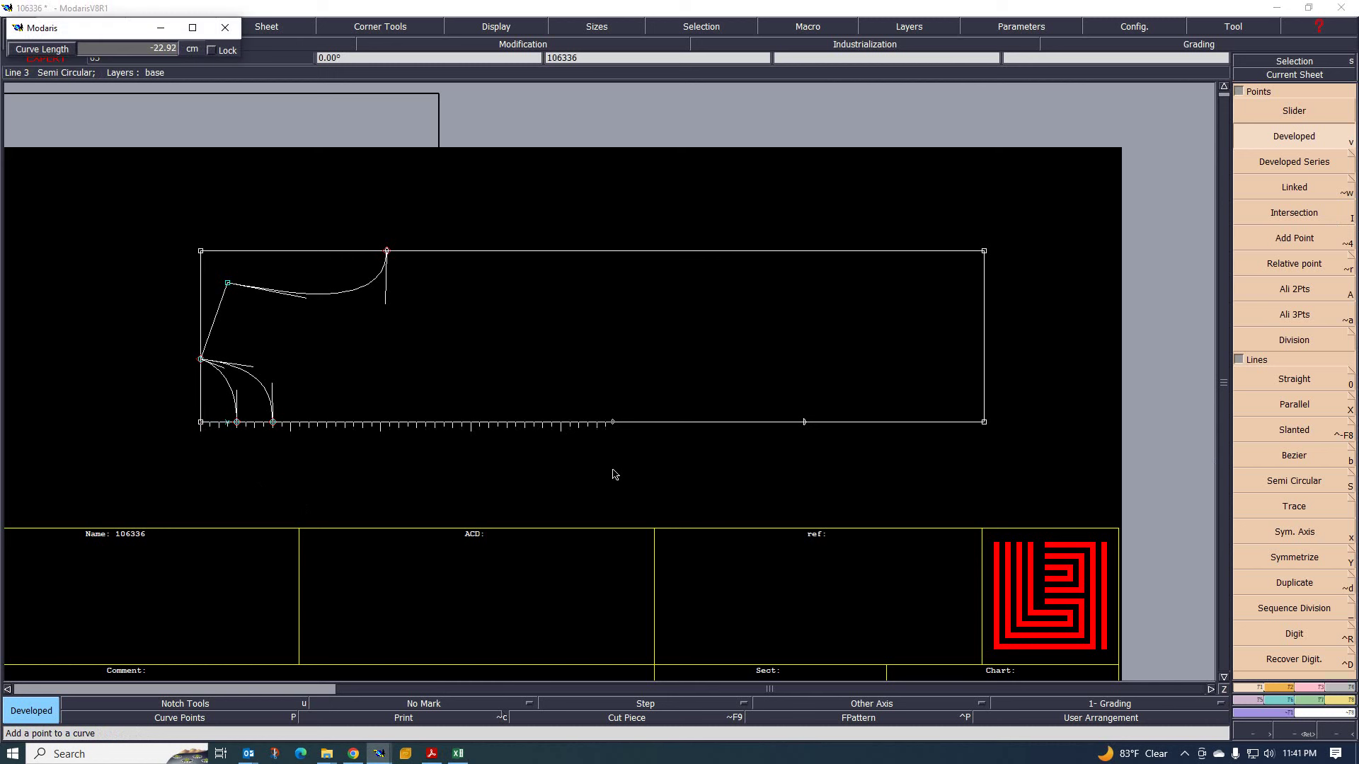
key(BackSpace)
key(Return)
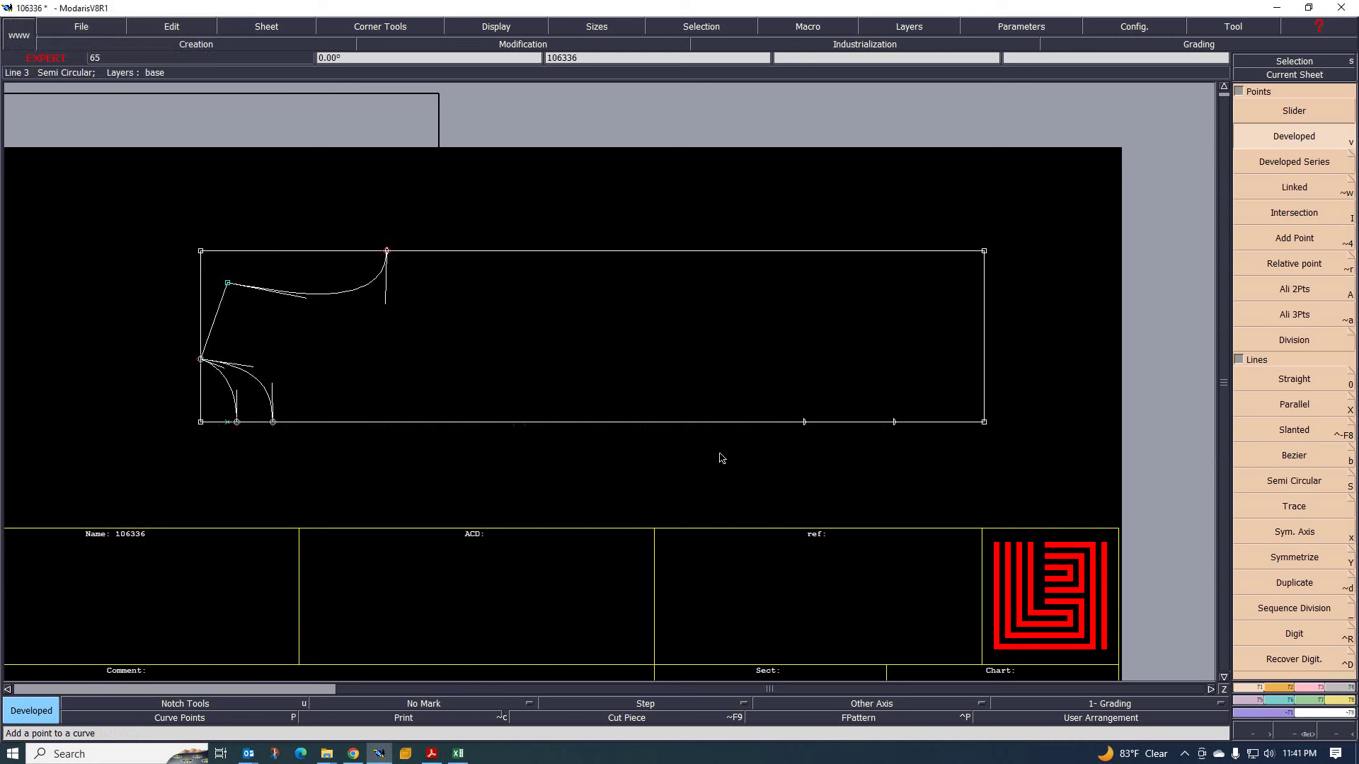
- Measure the back centre length along the bottom edge, from the back neckline's lower end to the rectangle's lower-right corner
scroll(719, 458, down, 2)
scroll(783, 461, up, 3)
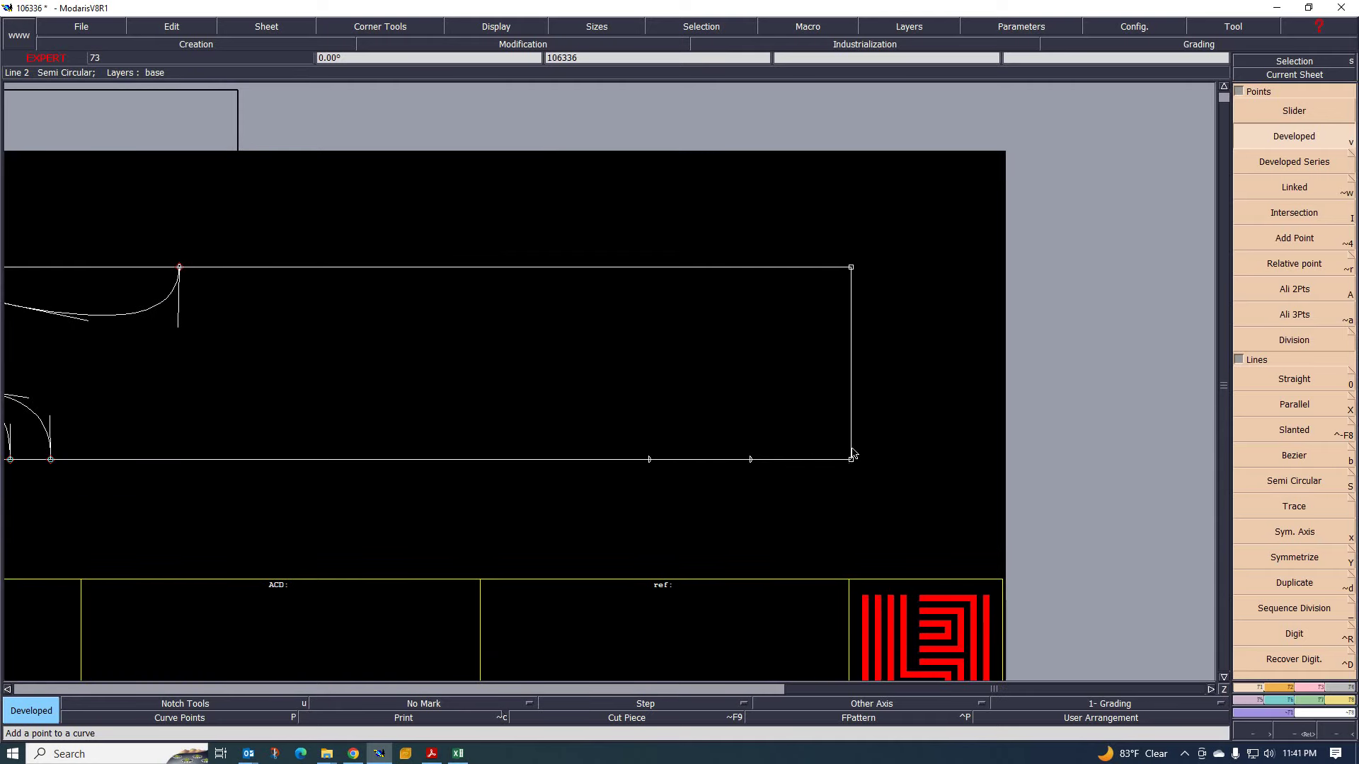
scroll(866, 422, down, 2)
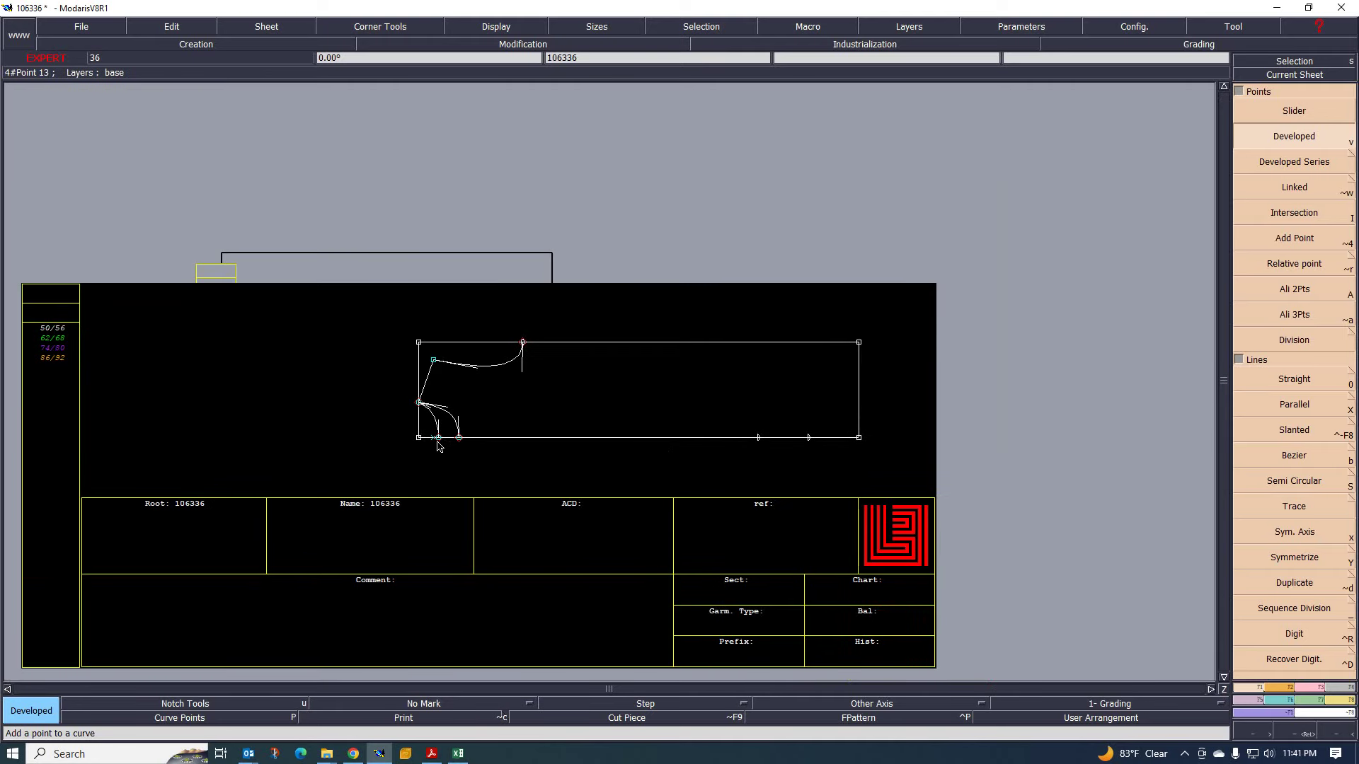
scroll(850, 445, up, 2)
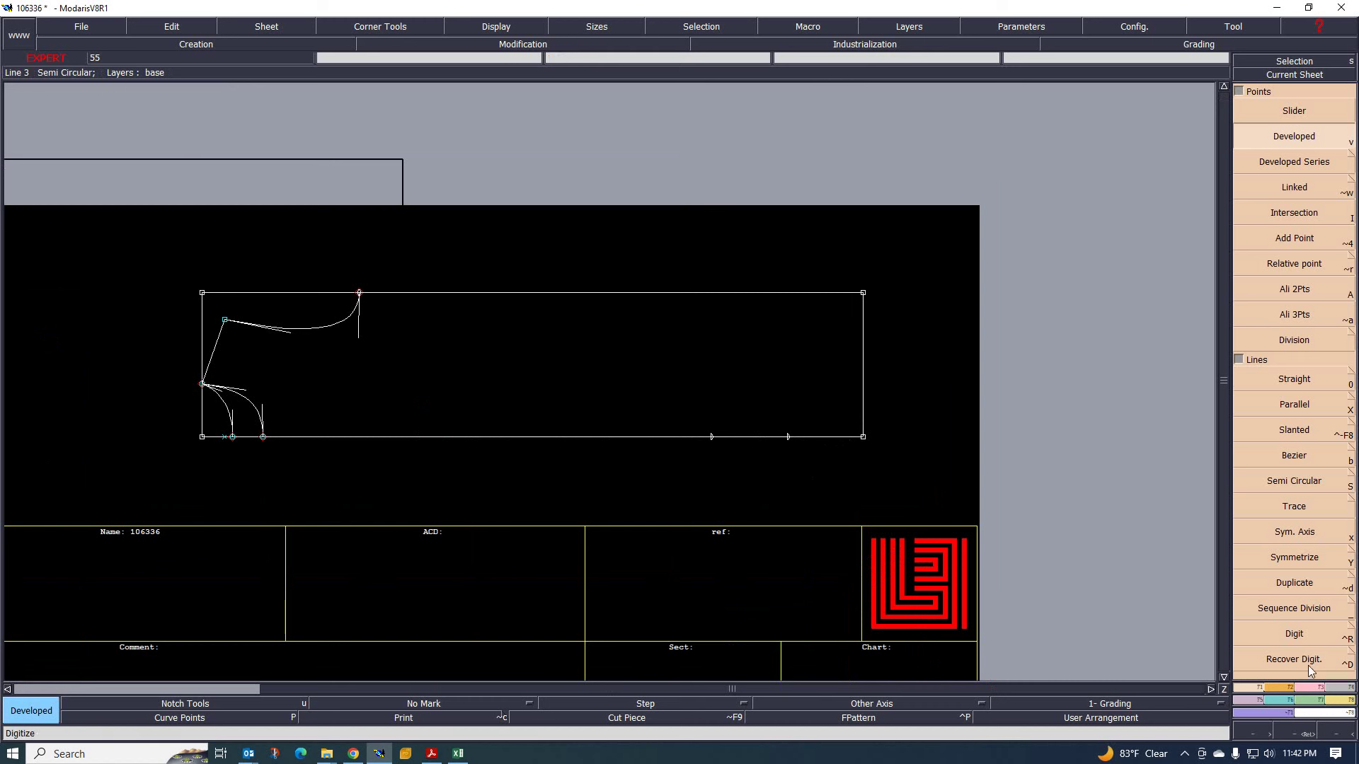
click(1342, 699)
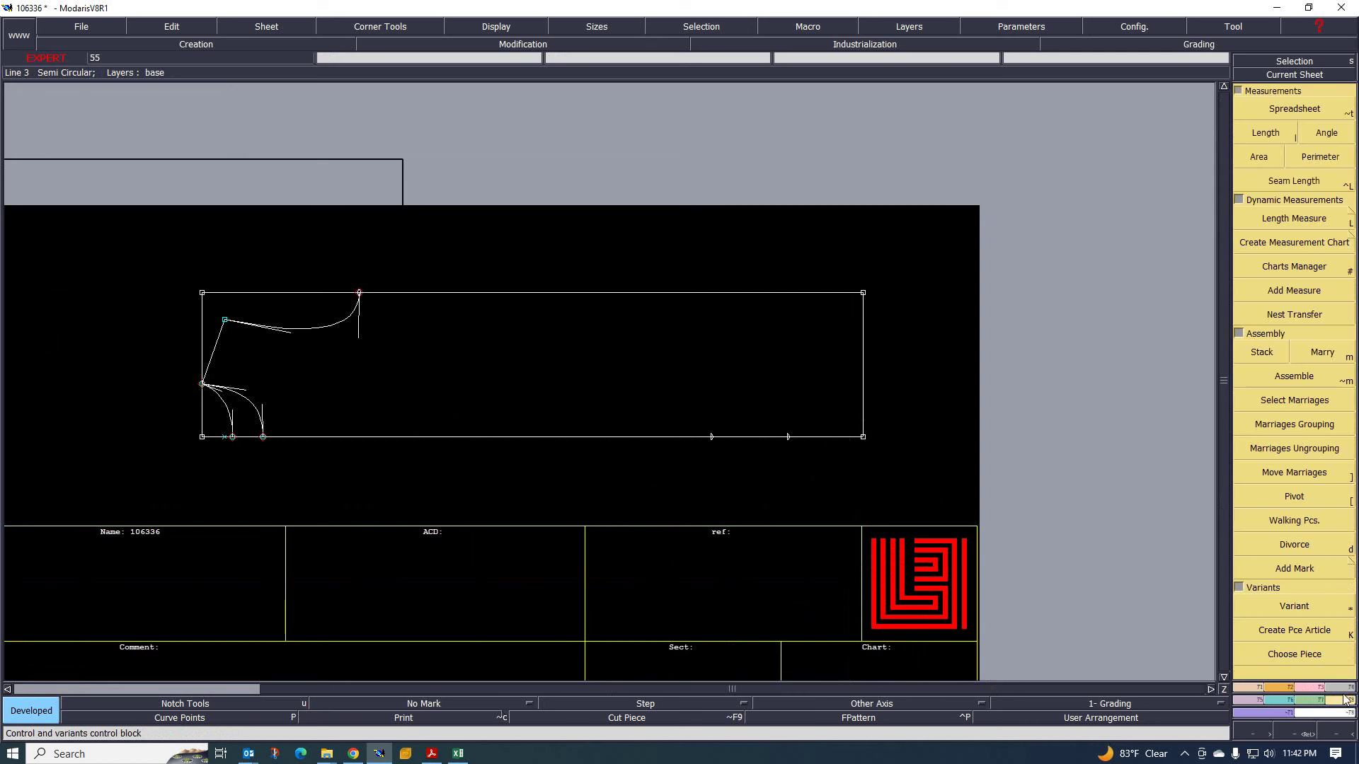
click(1302, 227)
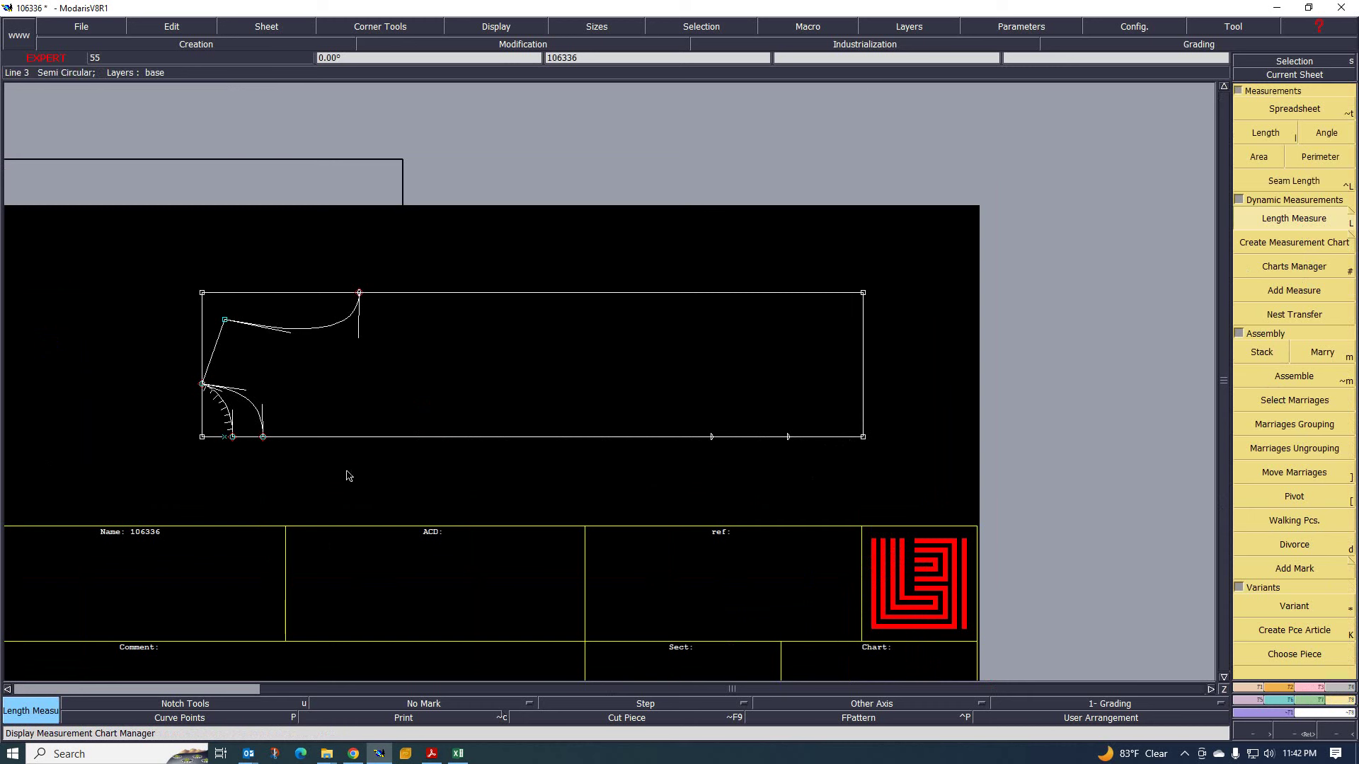
click(863, 437)
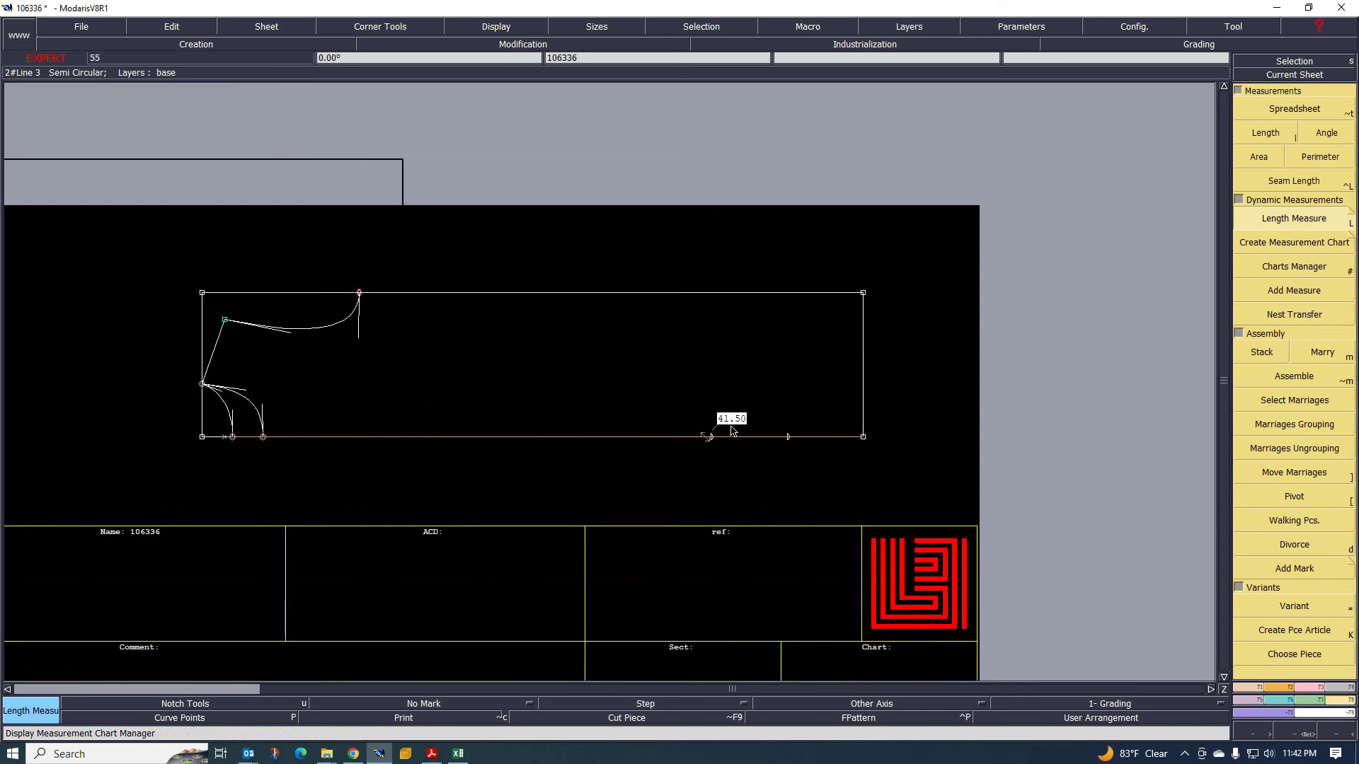
- Compare the back centre measurement with length CB for size 50/56 in the Excel chart, and undo the Length Measure in Modaris
click(458, 753)
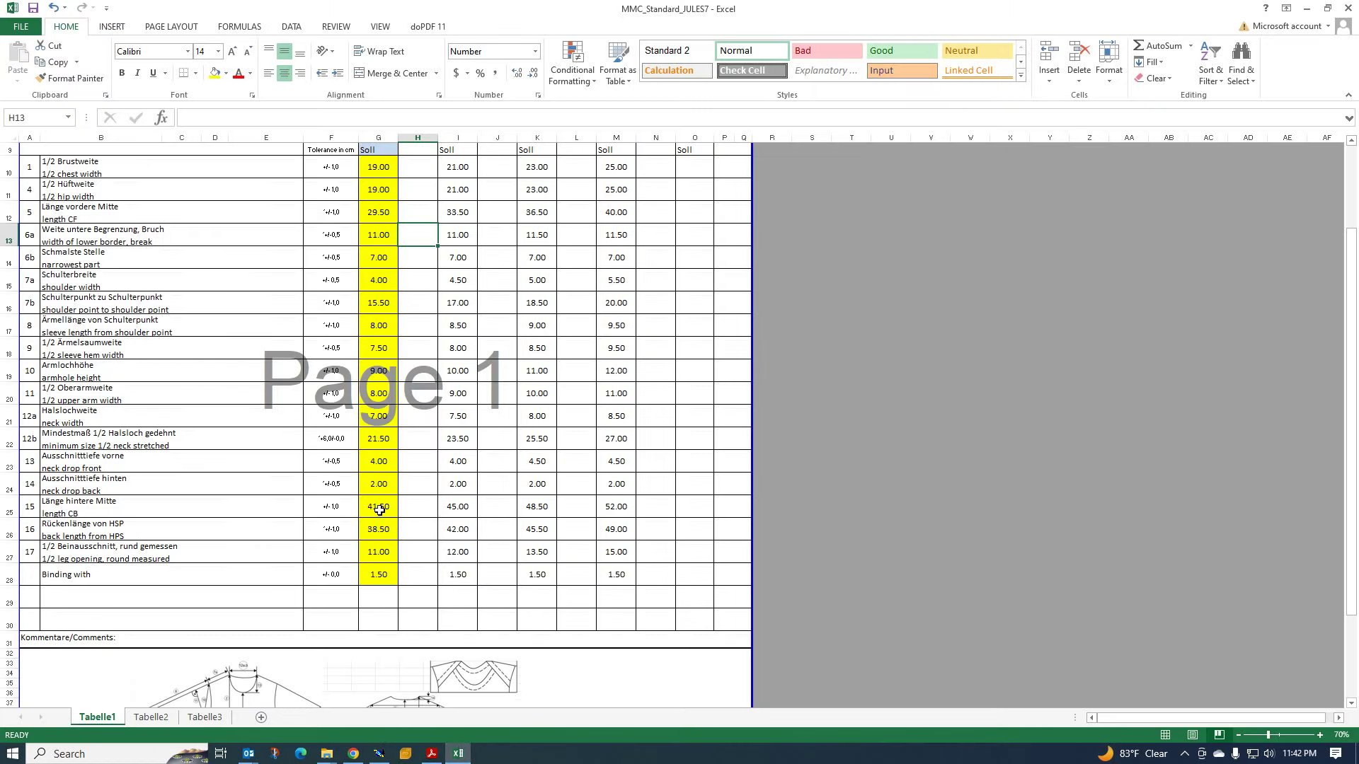
click(386, 755)
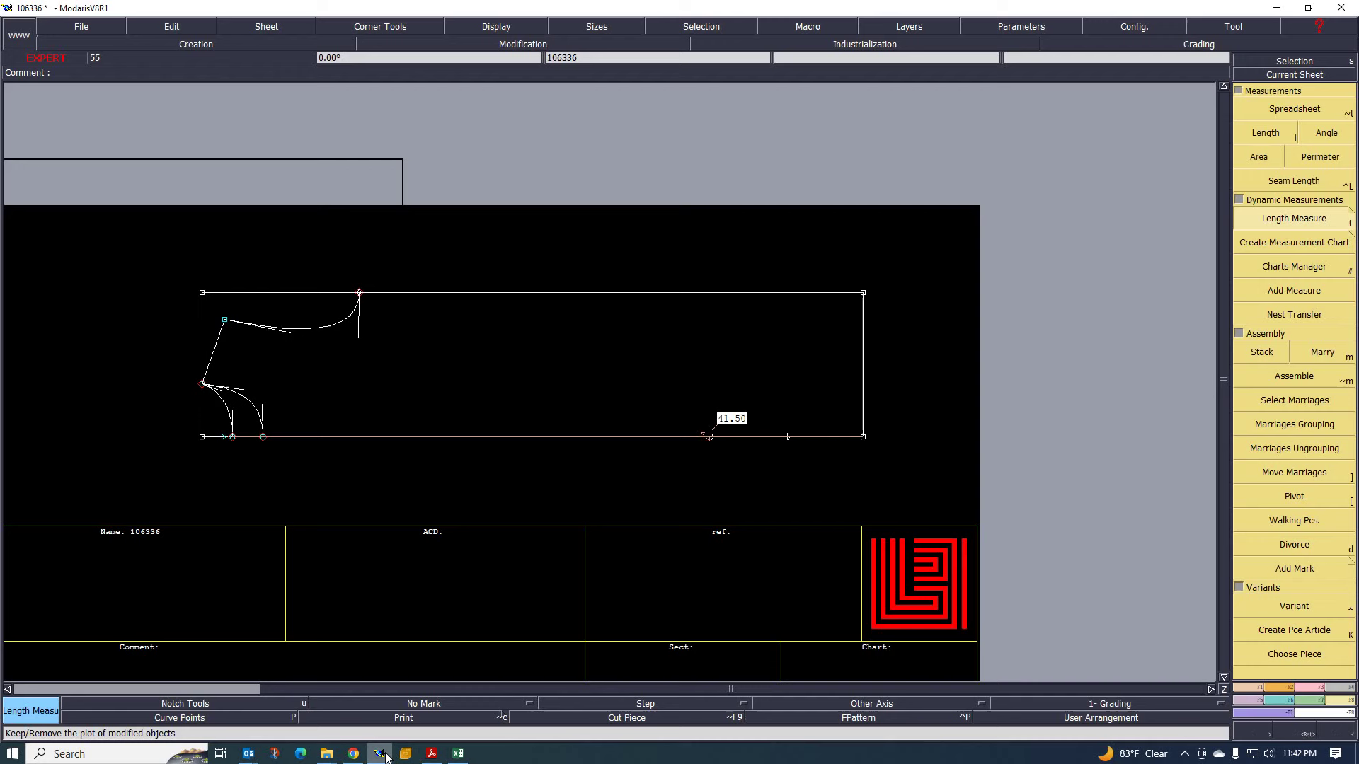
key(ctrl+z)
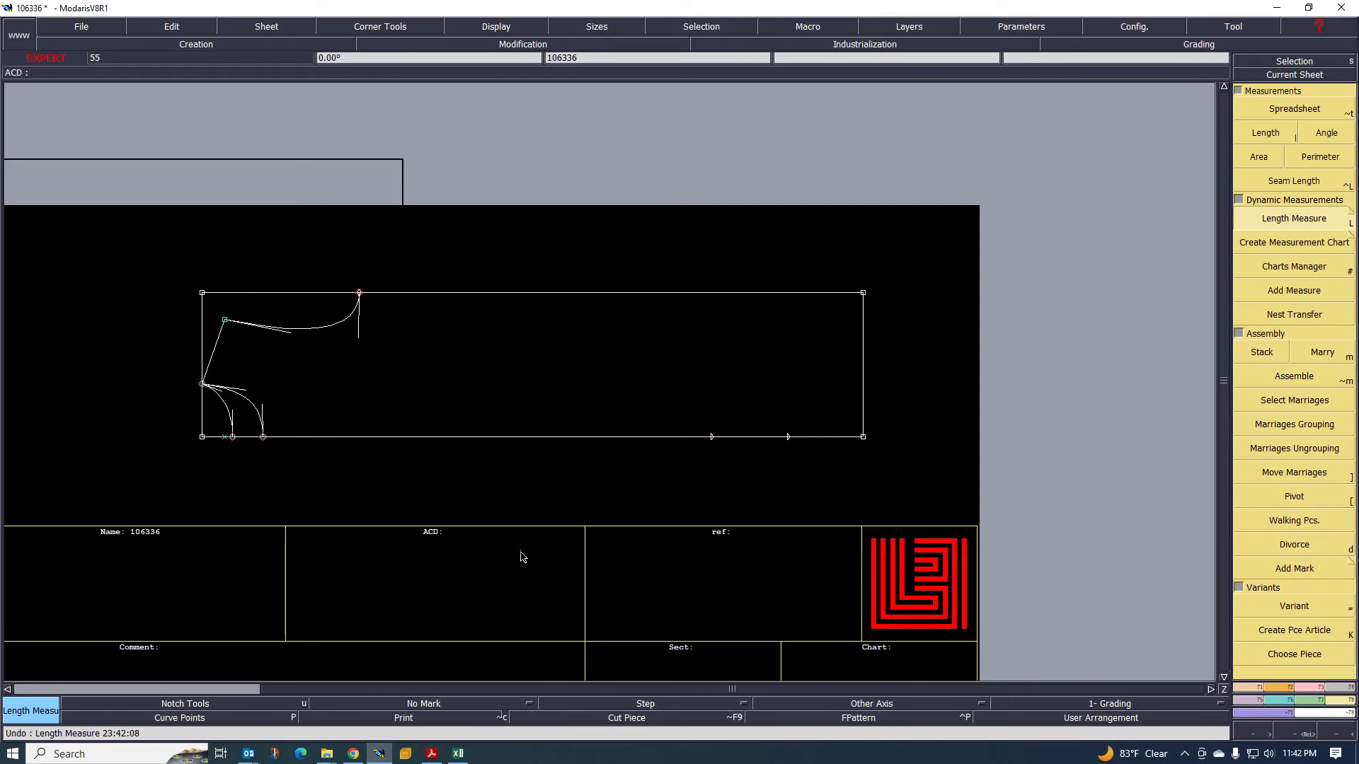
- Insert the two developed points for the front centre and HPS back lengths into the rectangle's bottom edge with Insert Point
scroll(488, 414, down, 2)
scroll(396, 372, up, 1)
scroll(403, 382, down, 1)
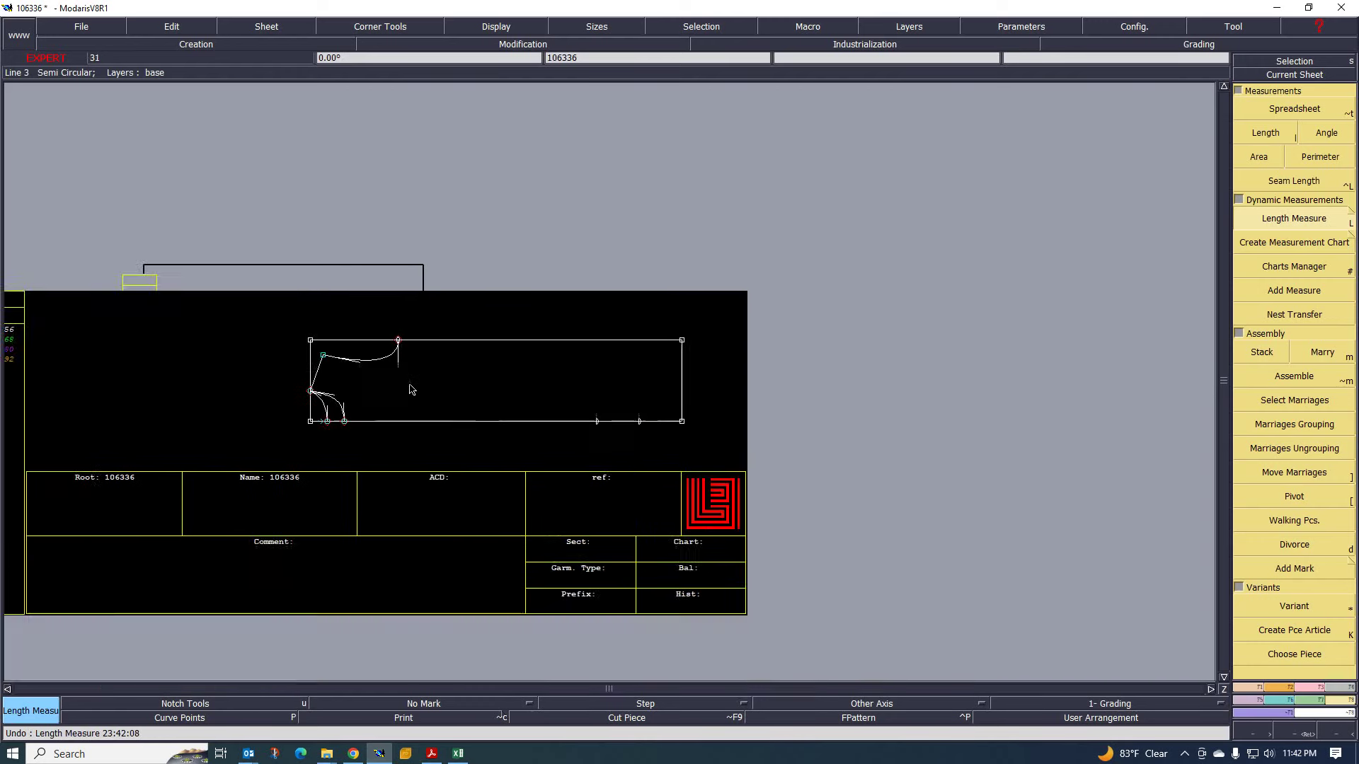
scroll(453, 386, up, 1)
scroll(640, 446, up, 1)
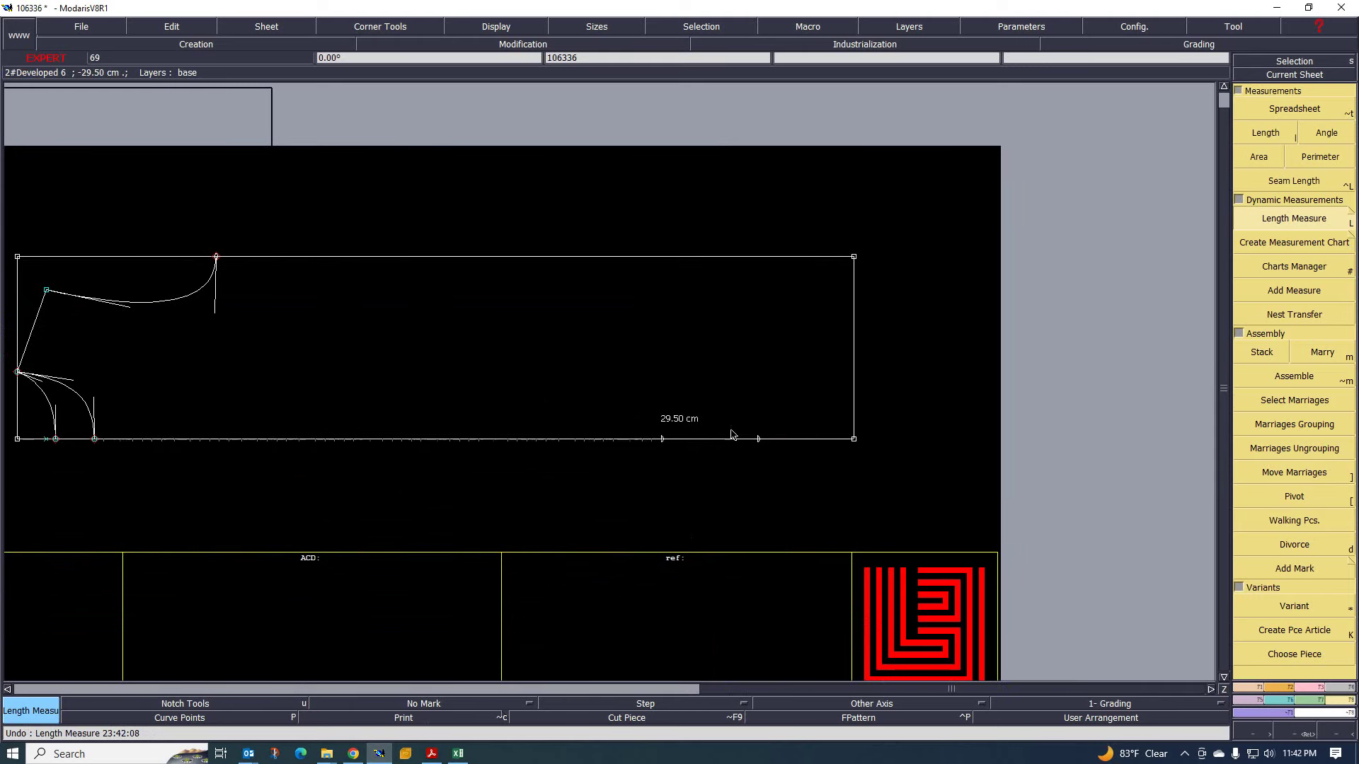
scroll(673, 431, down, 3)
scroll(606, 446, up, 2)
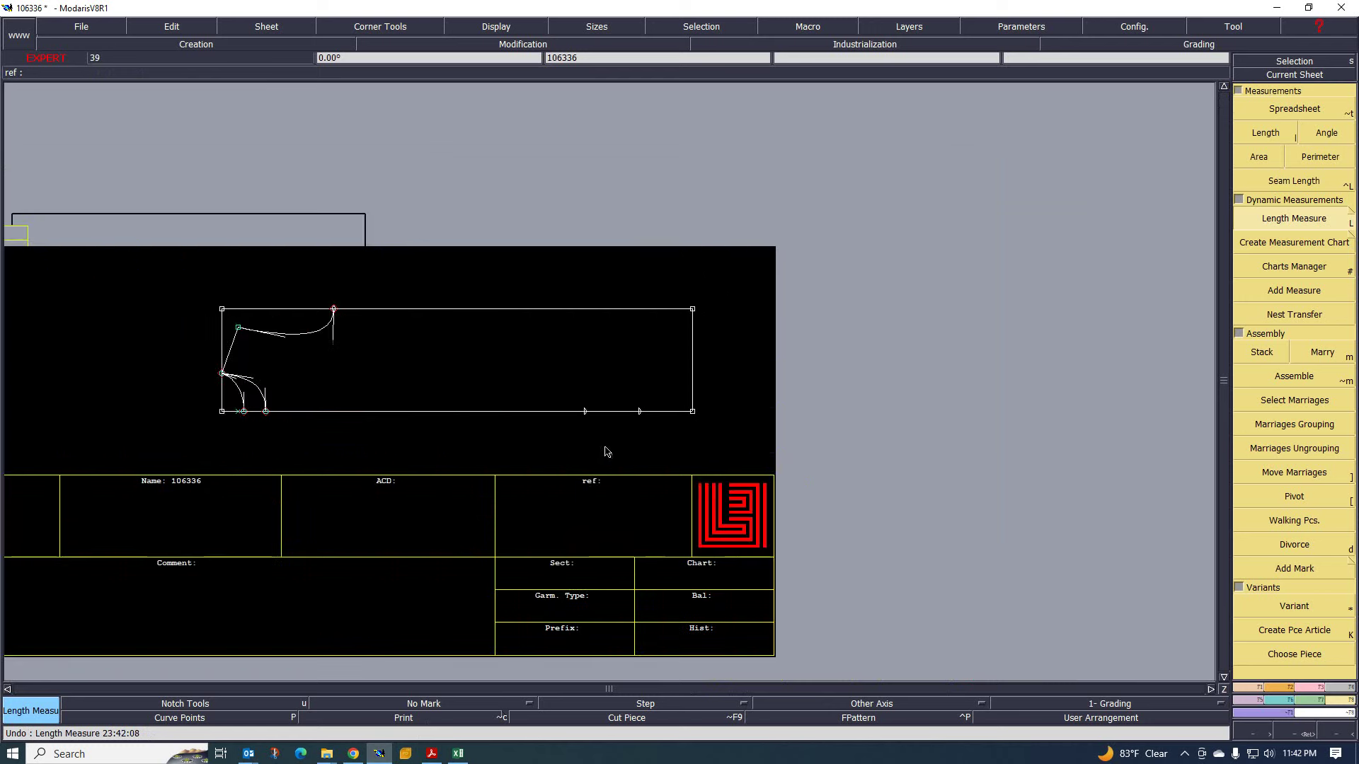
click(1314, 689)
click(1293, 413)
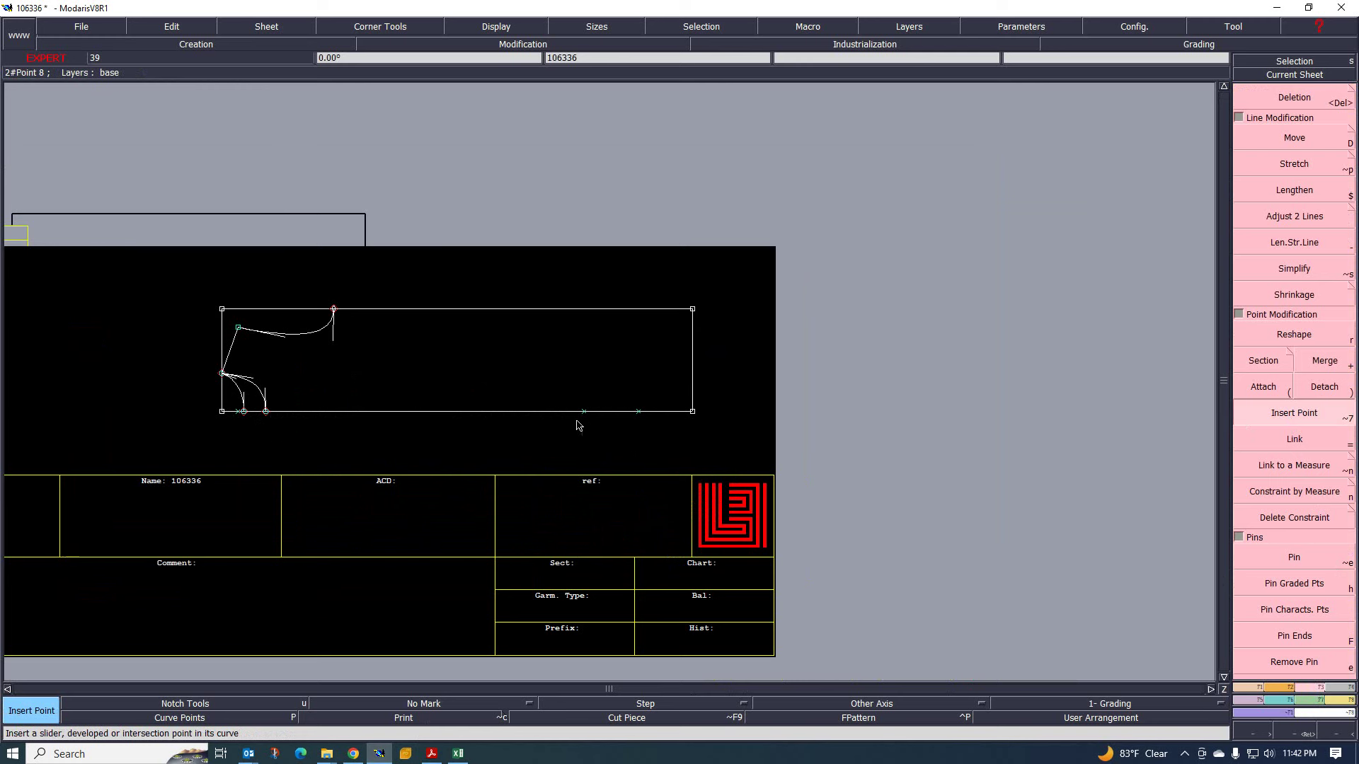
scroll(477, 313, up, 2)
scroll(545, 380, down, 3)
scroll(573, 376, up, 1)
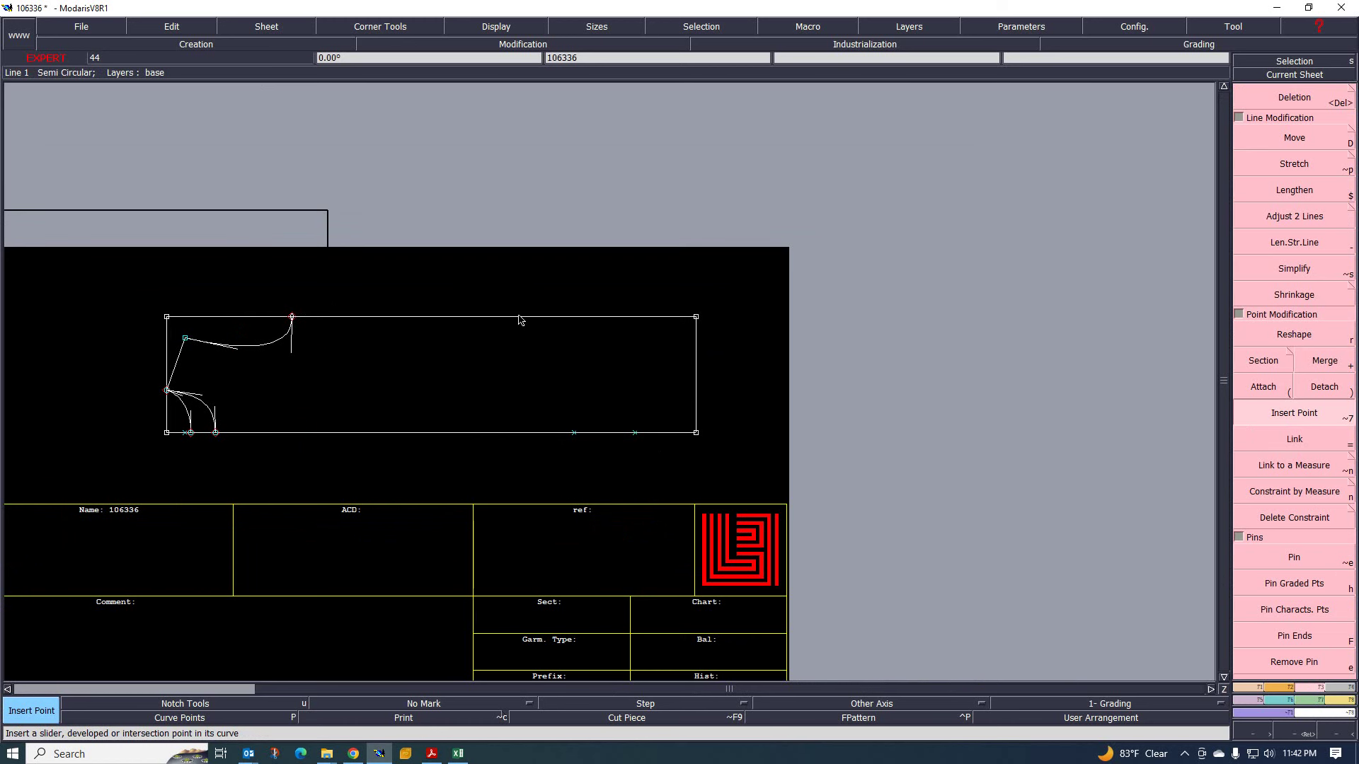
mouse_move(446, 757)
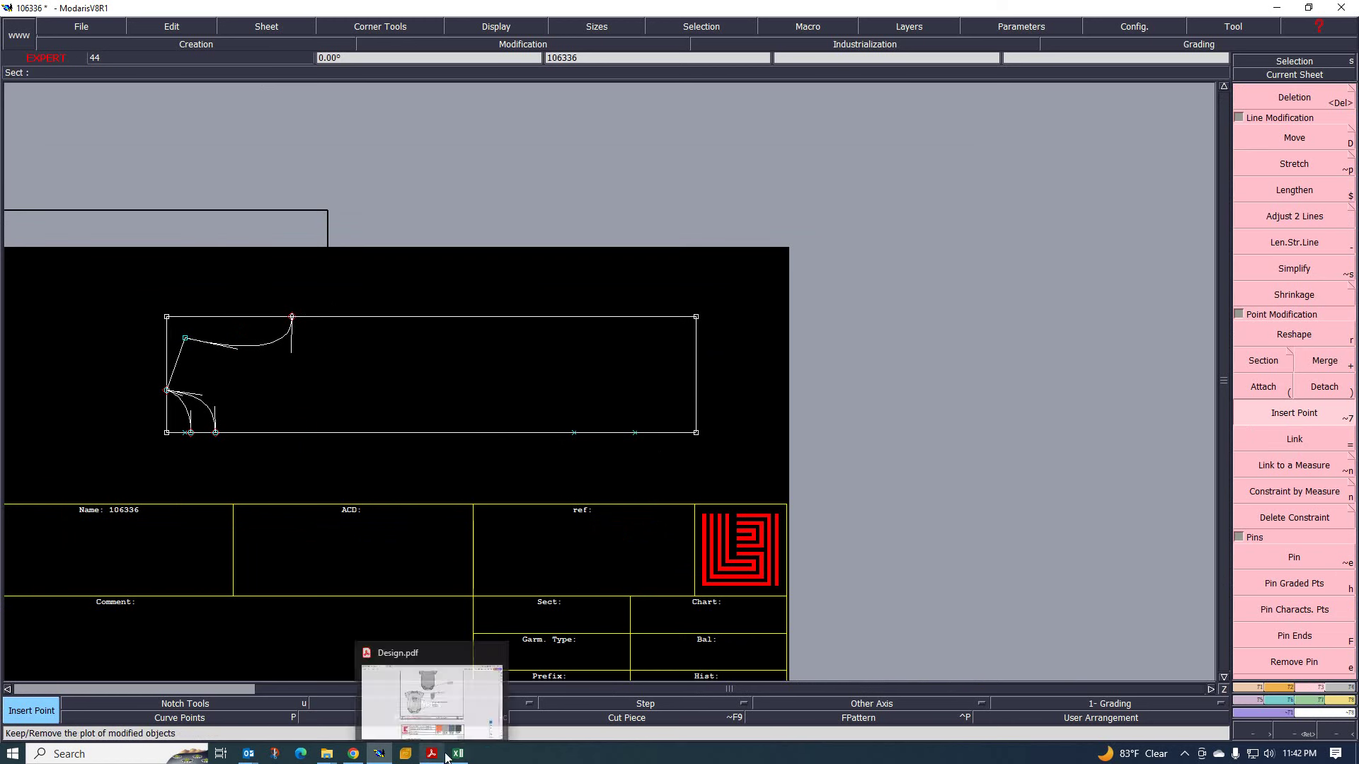